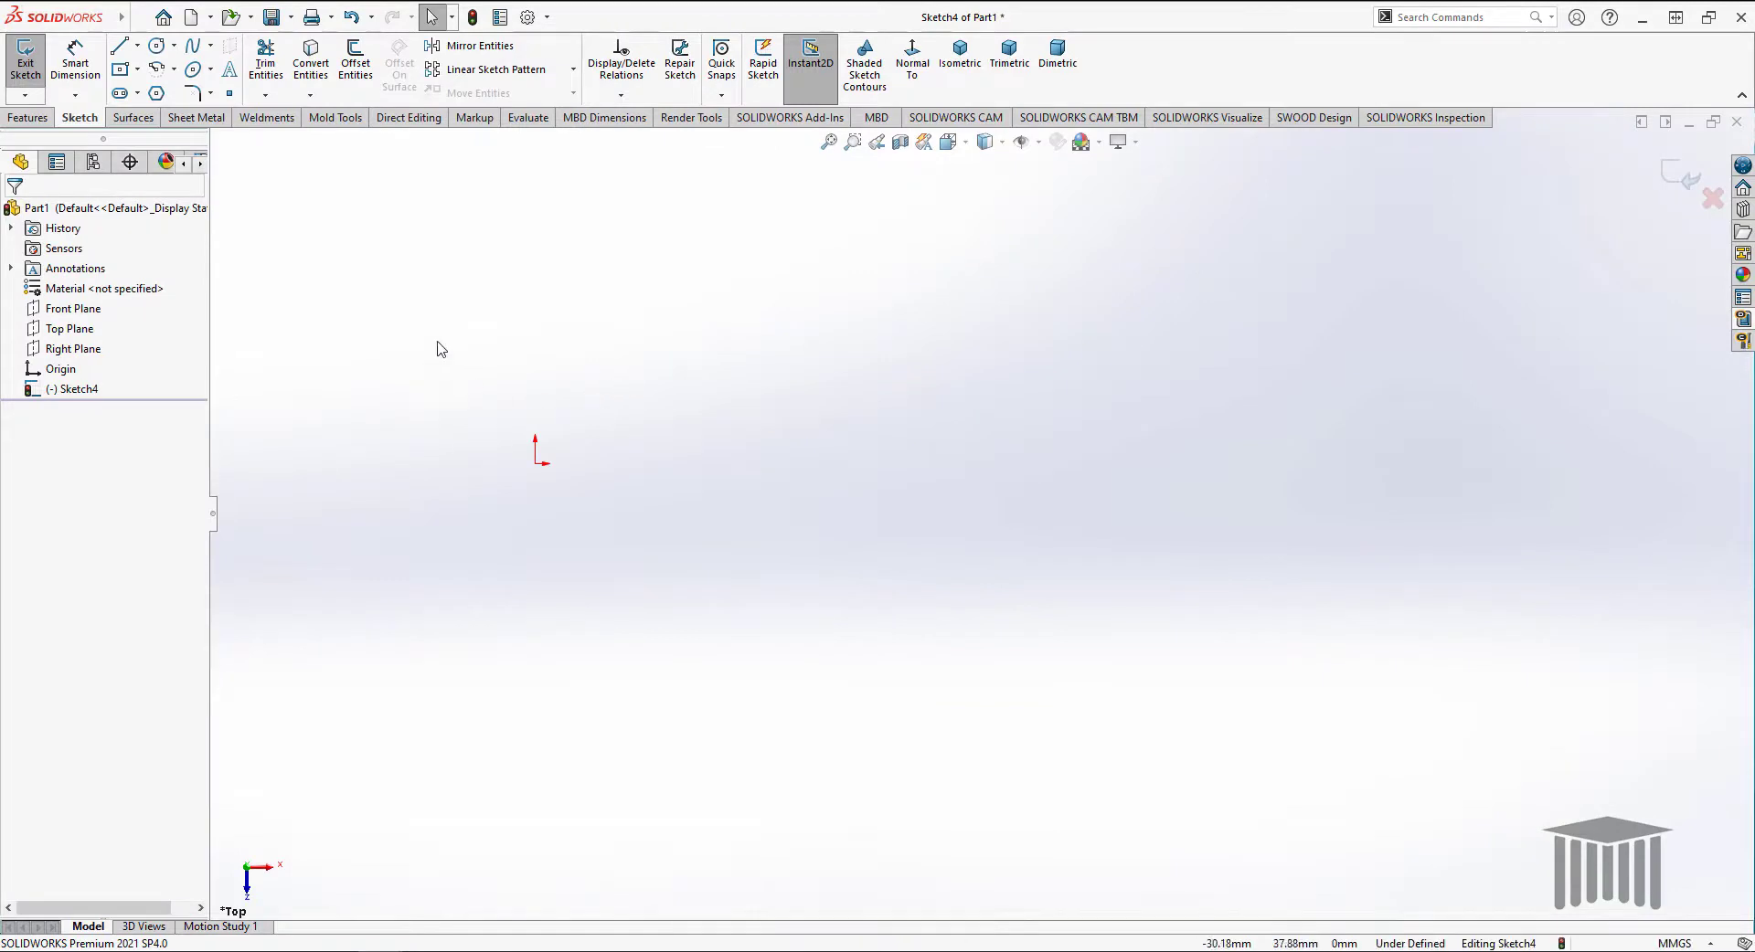
Exit the currently open empty sketch and start a new sketch on the Top Plane.
{"action": "right_click", "coordinate": [77, 331]}
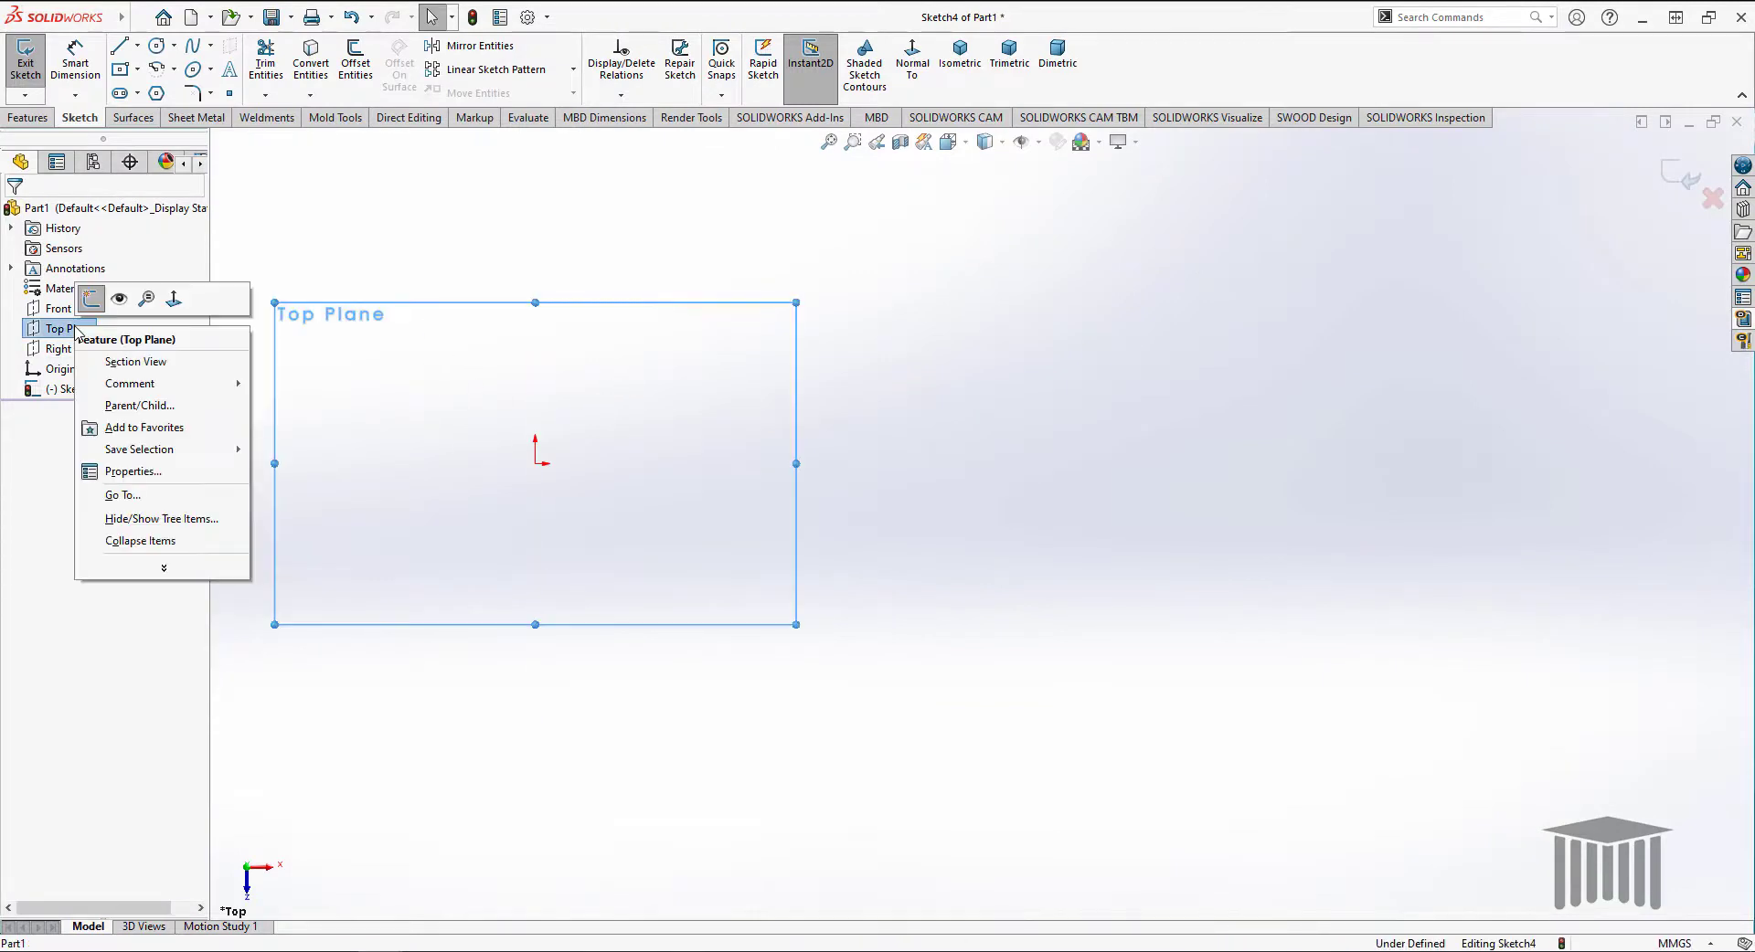
{"action": "left_click", "coordinate": [92, 300]}
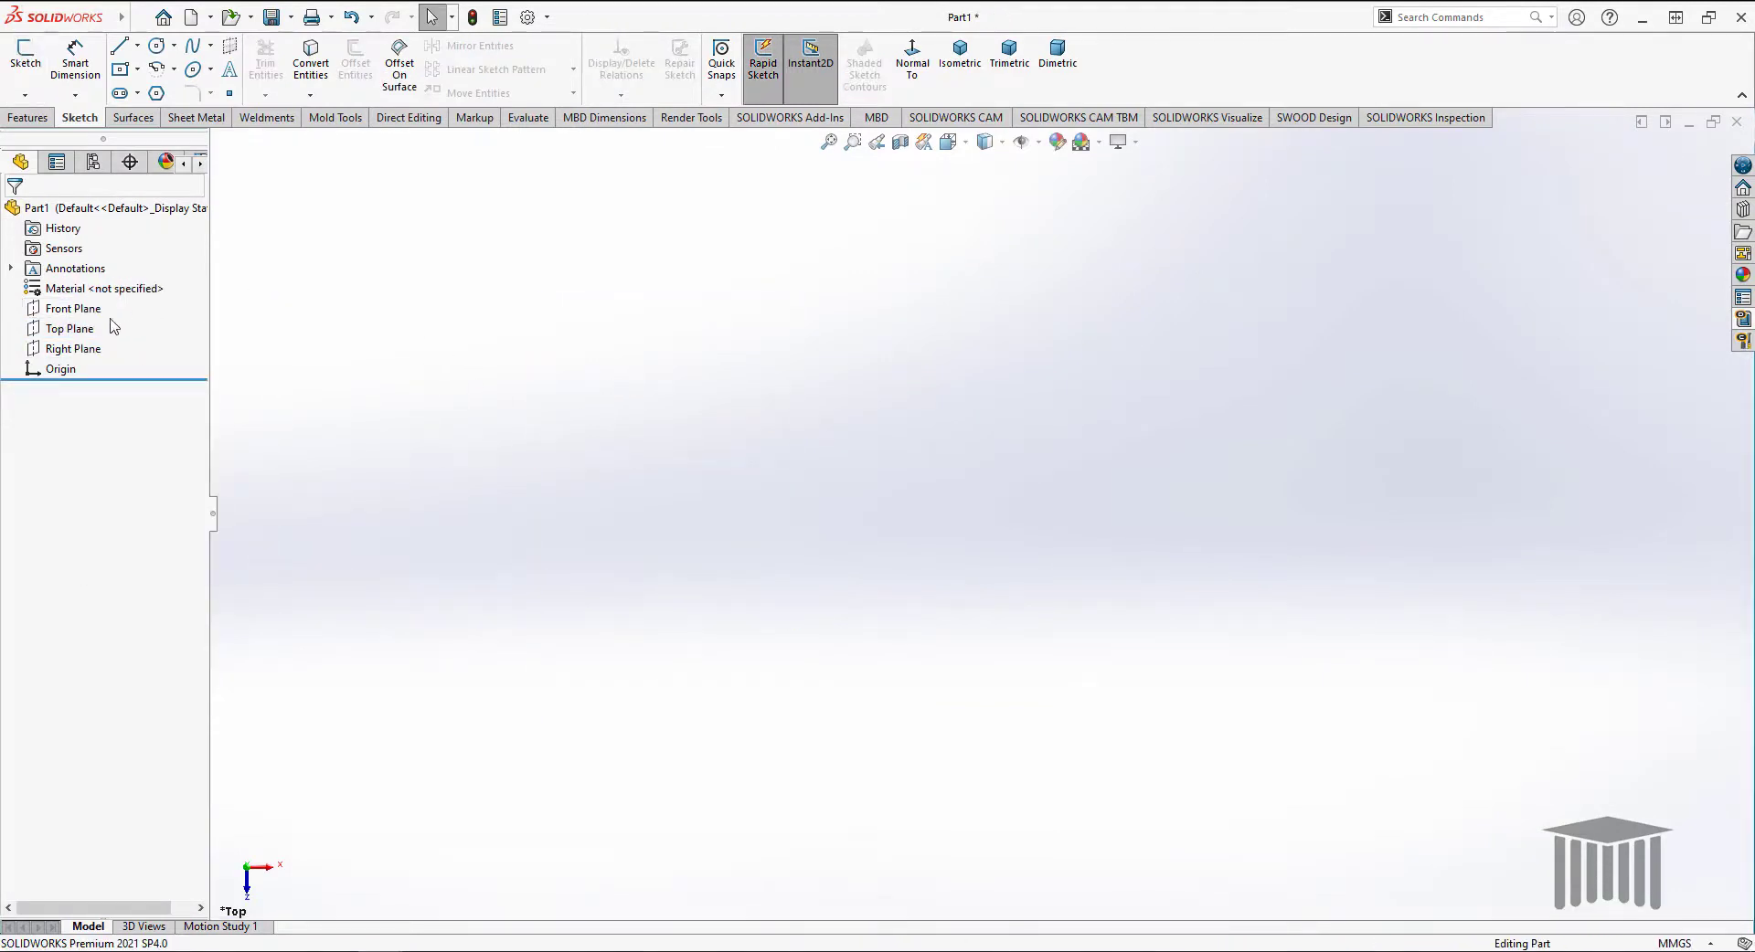
{"action": "right_click", "coordinate": [73, 329]}
{"action": "left_click", "coordinate": [92, 300]}
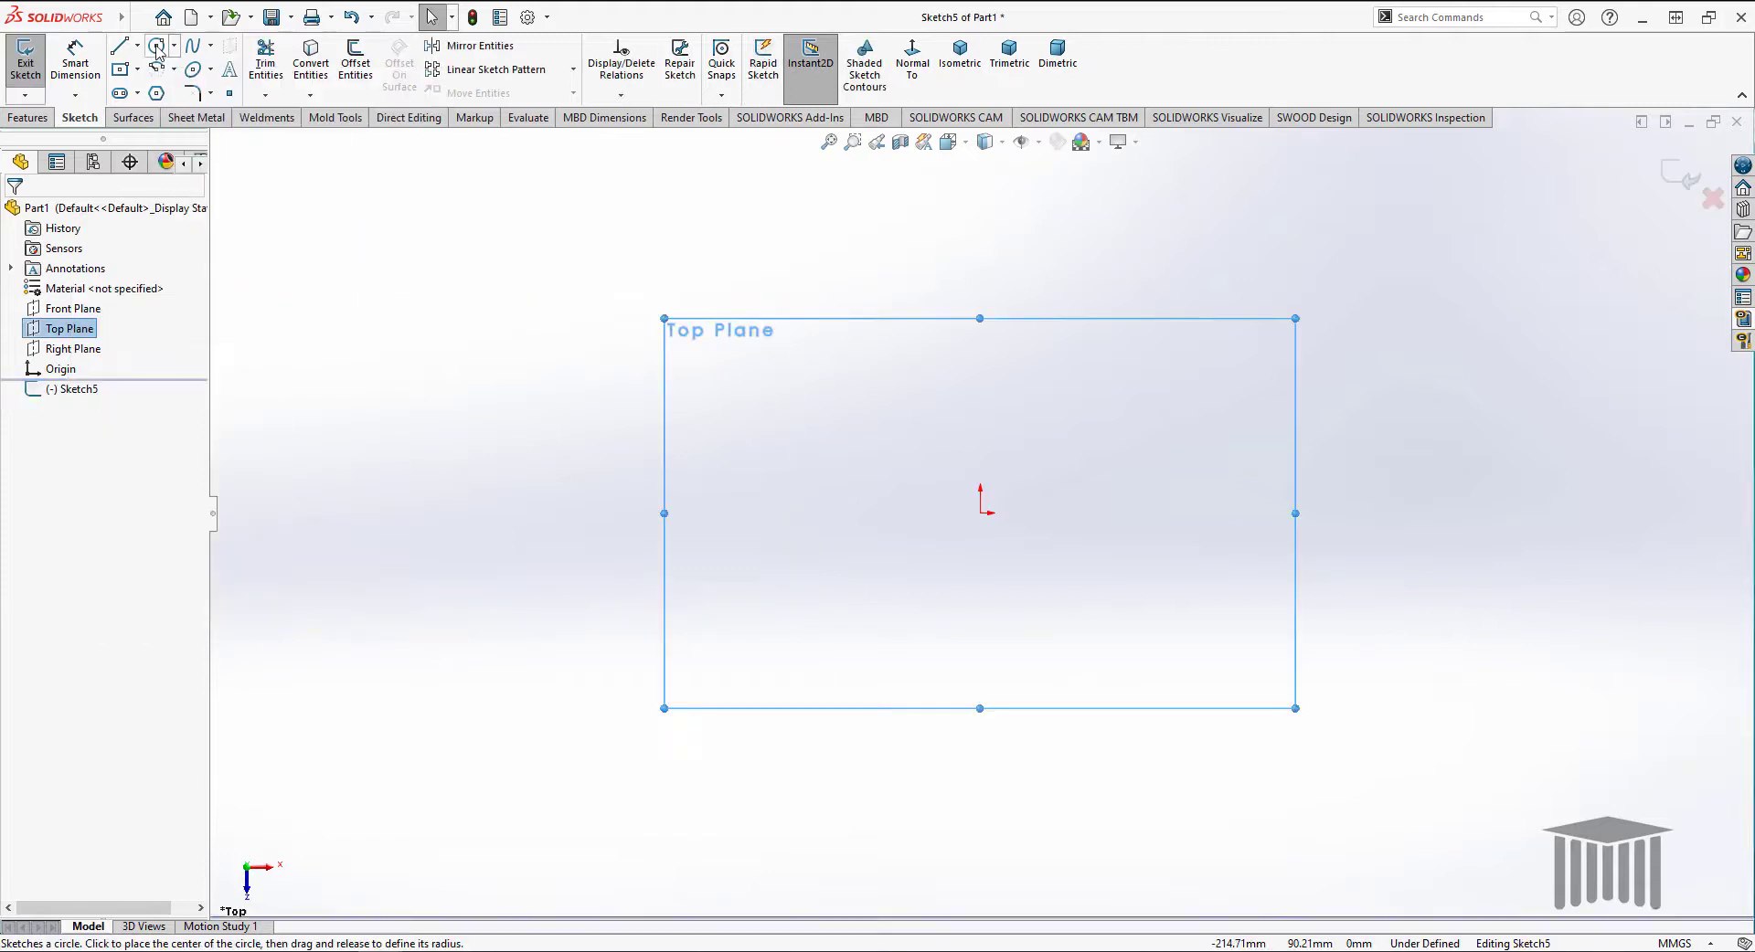
Draw two concentric circles centred on the origin, with radii of about 23 mm and 38 mm.
{"action": "left_click", "coordinate": [157, 45]}
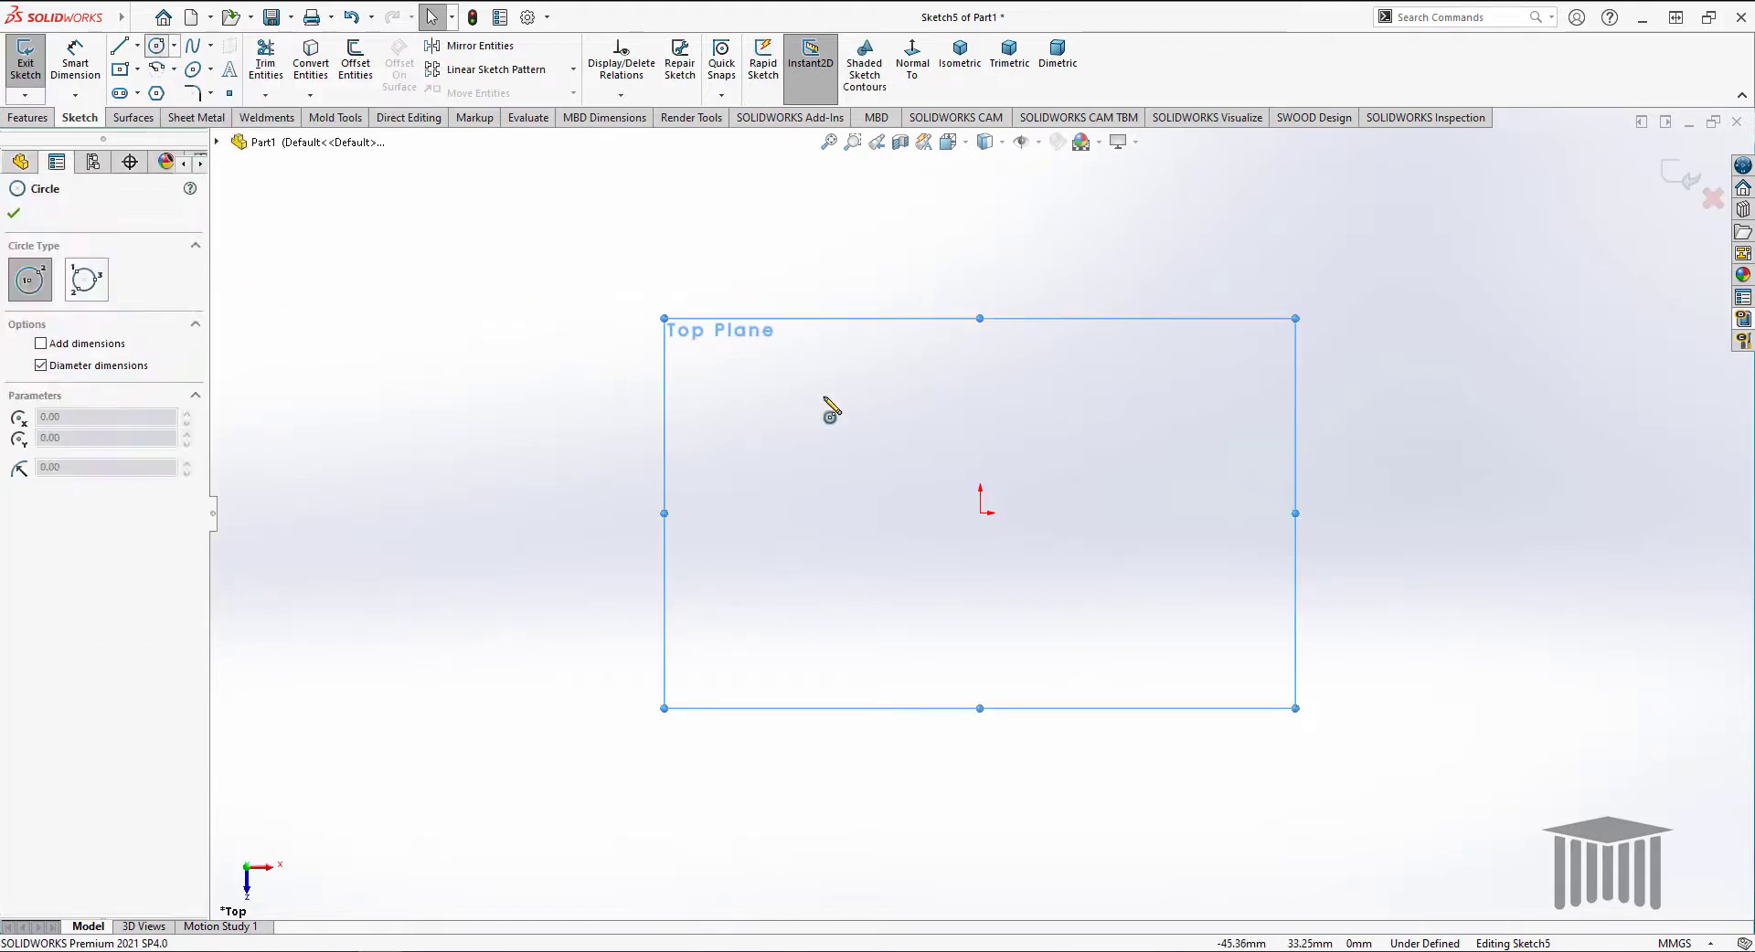
{"action": "left_click", "coordinate": [980, 514]}
{"action": "left_click", "coordinate": [1040, 570]}
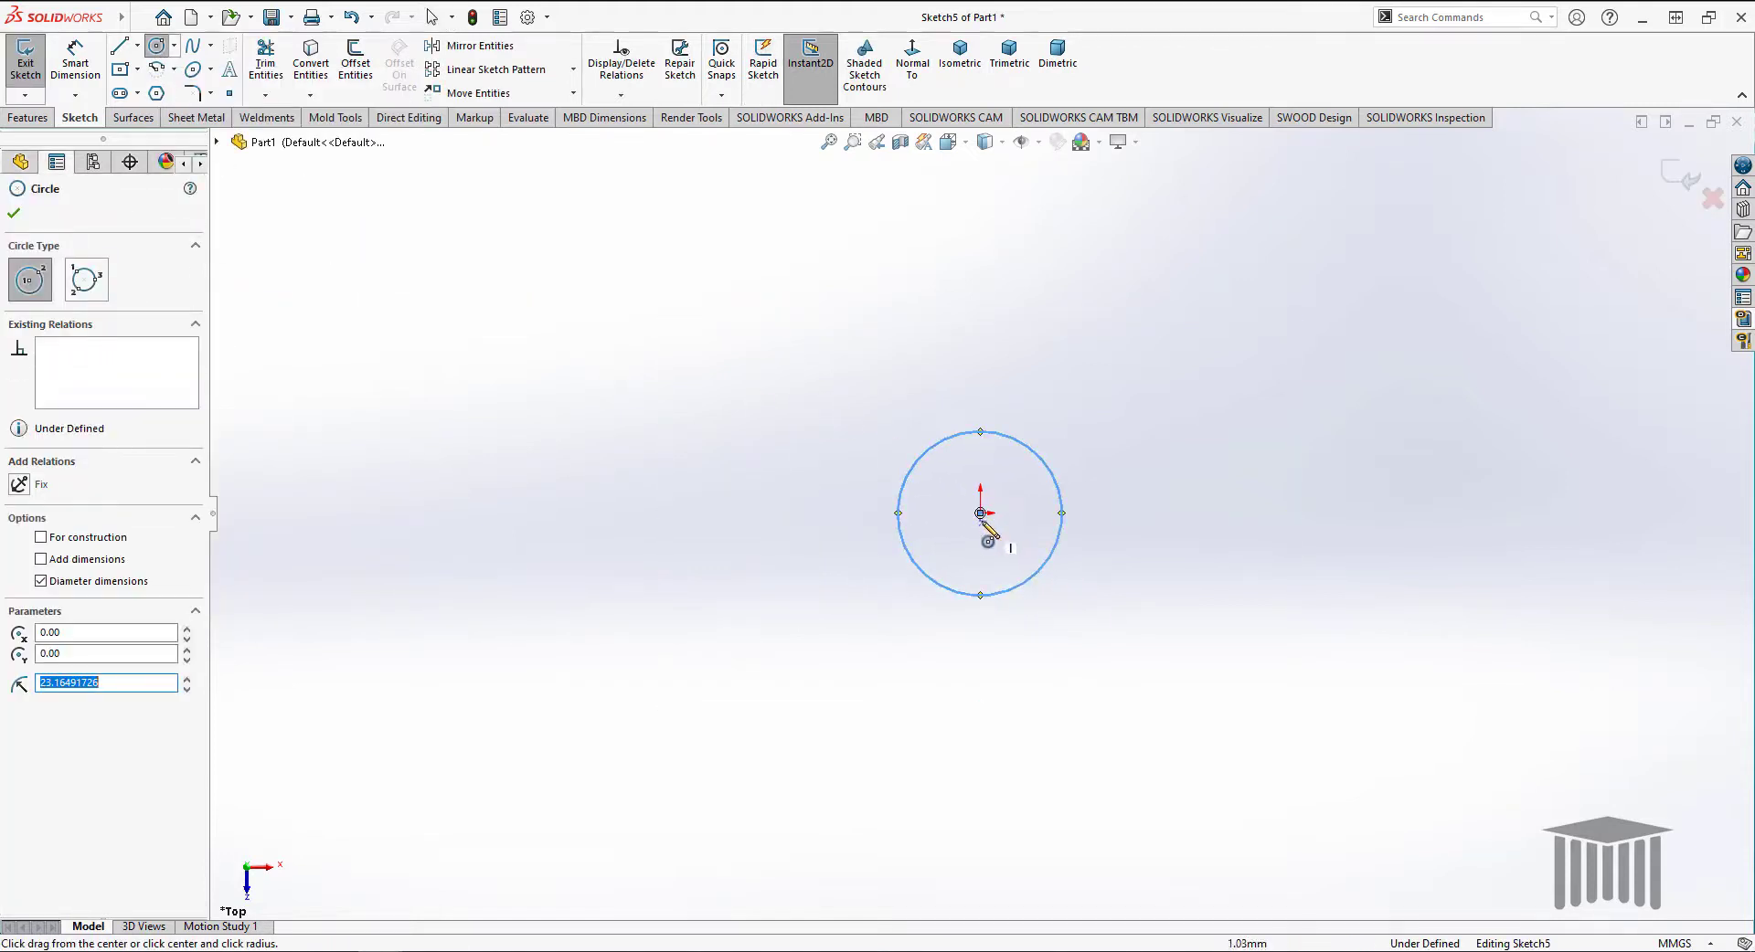
{"action": "left_click", "coordinate": [980, 514]}
{"action": "left_click", "coordinate": [1085, 603]}
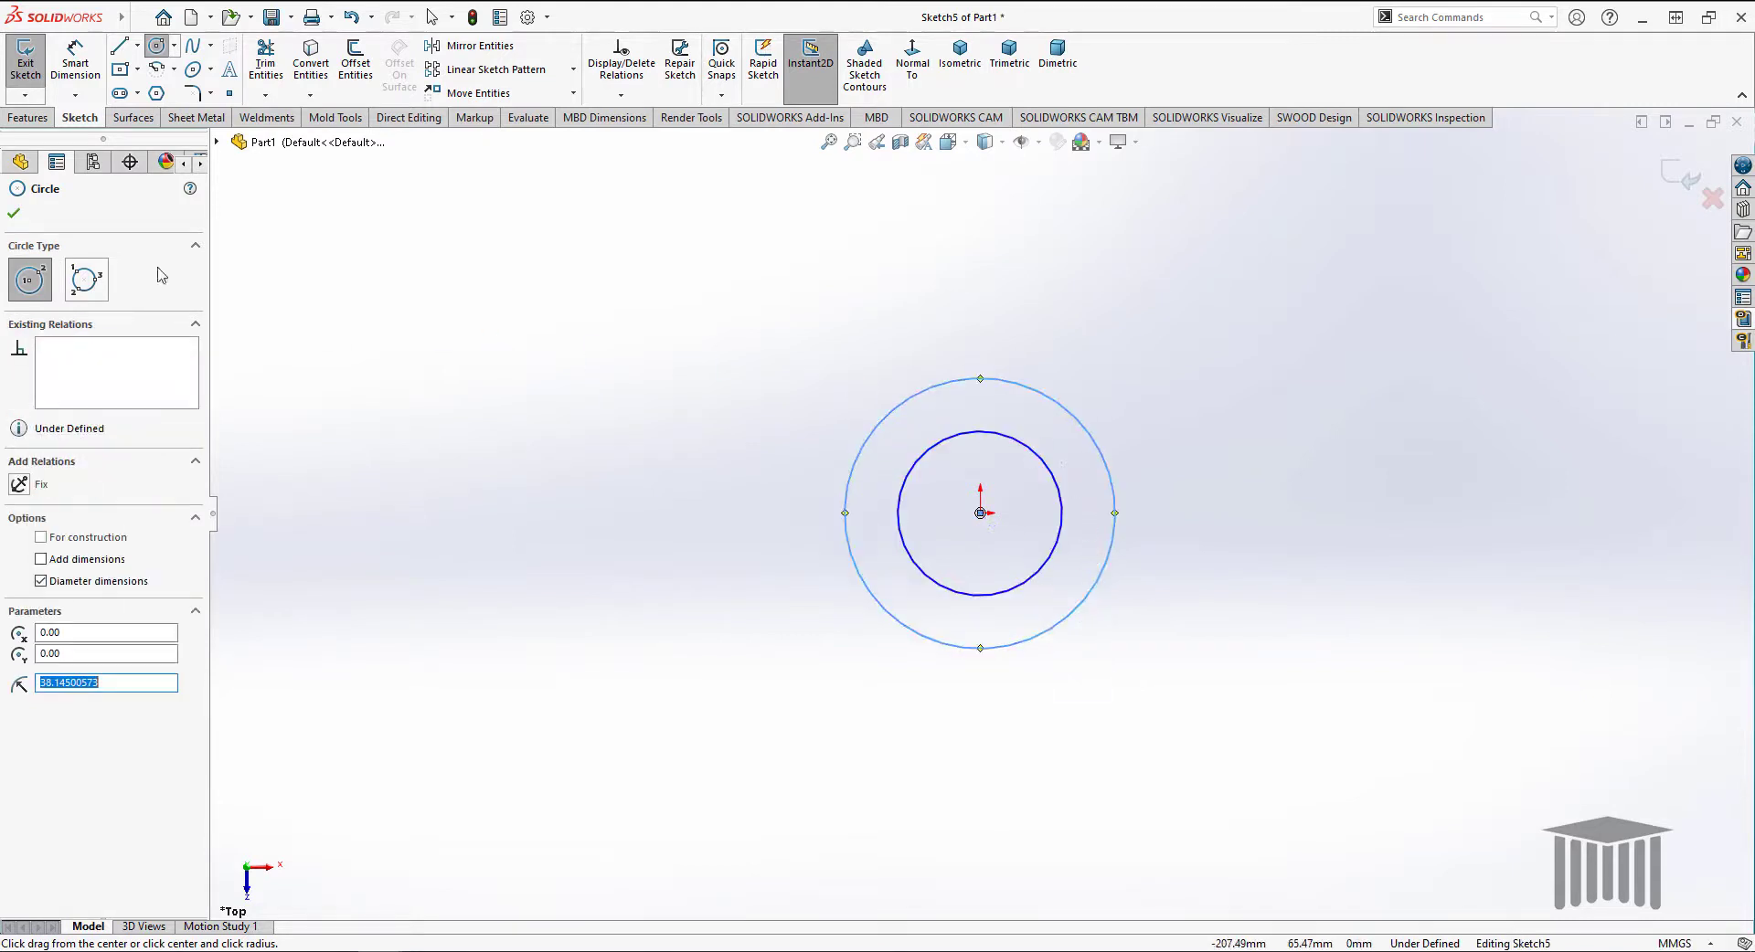
{"action": "left_click", "coordinate": [15, 214]}
Dimension the outer circle with a diameter of 50 mm.
{"action": "left_click", "coordinate": [75, 59]}
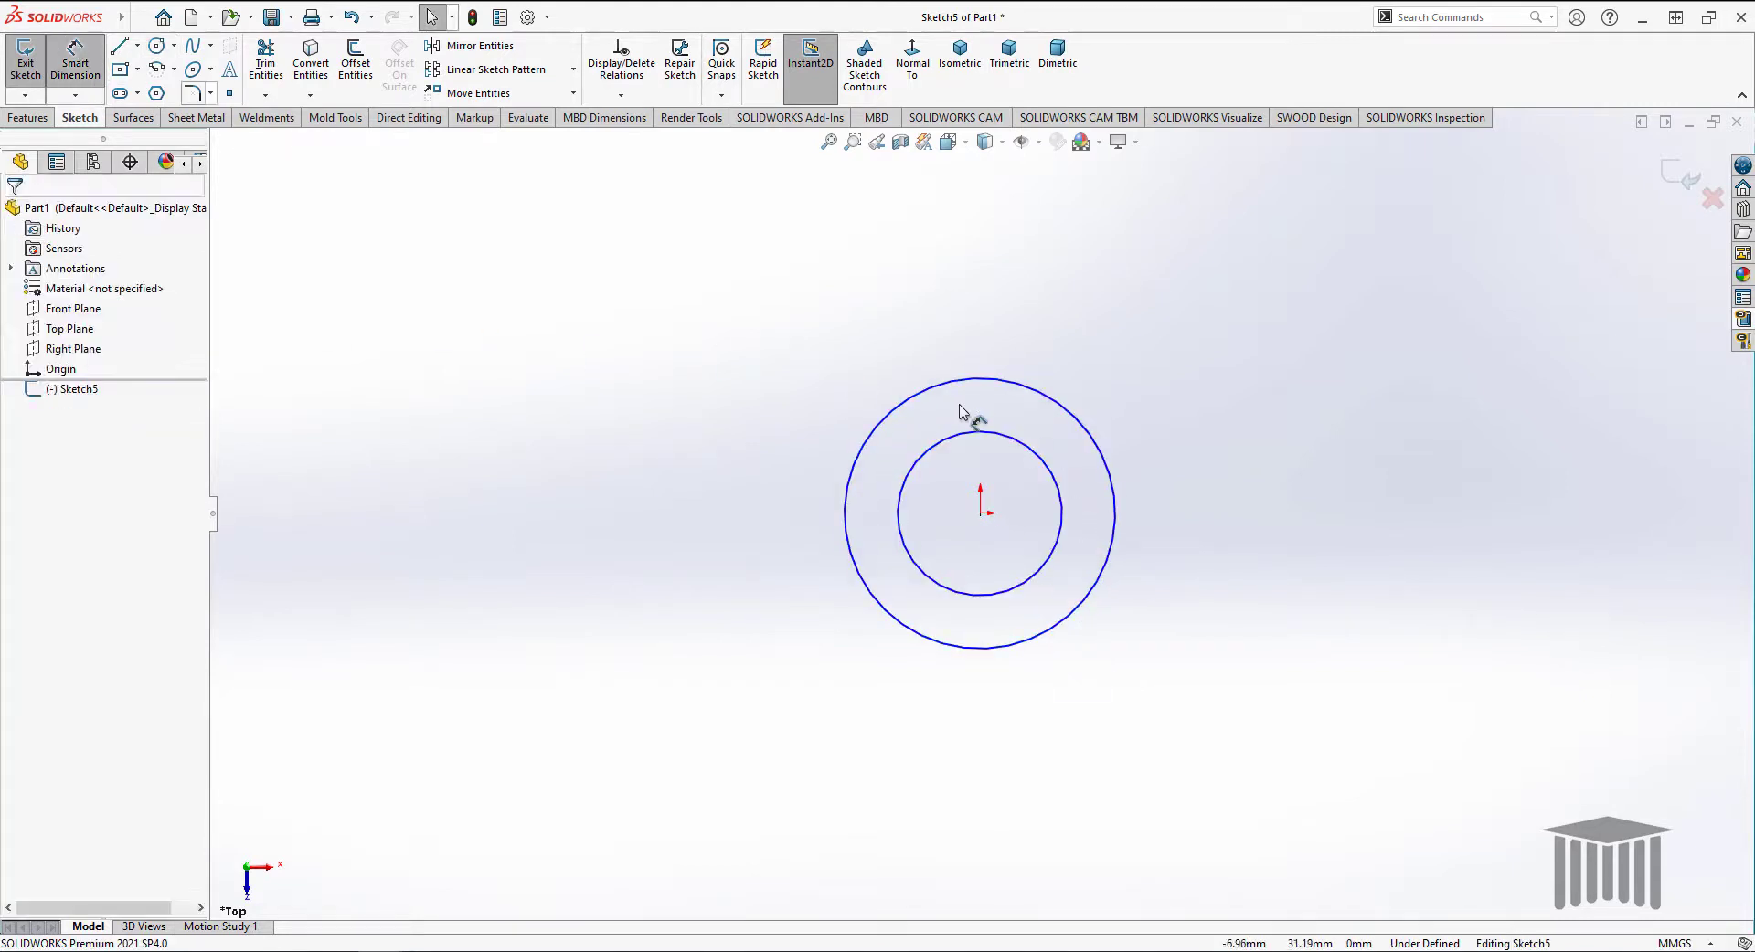
{"action": "left_click", "coordinate": [953, 383]}
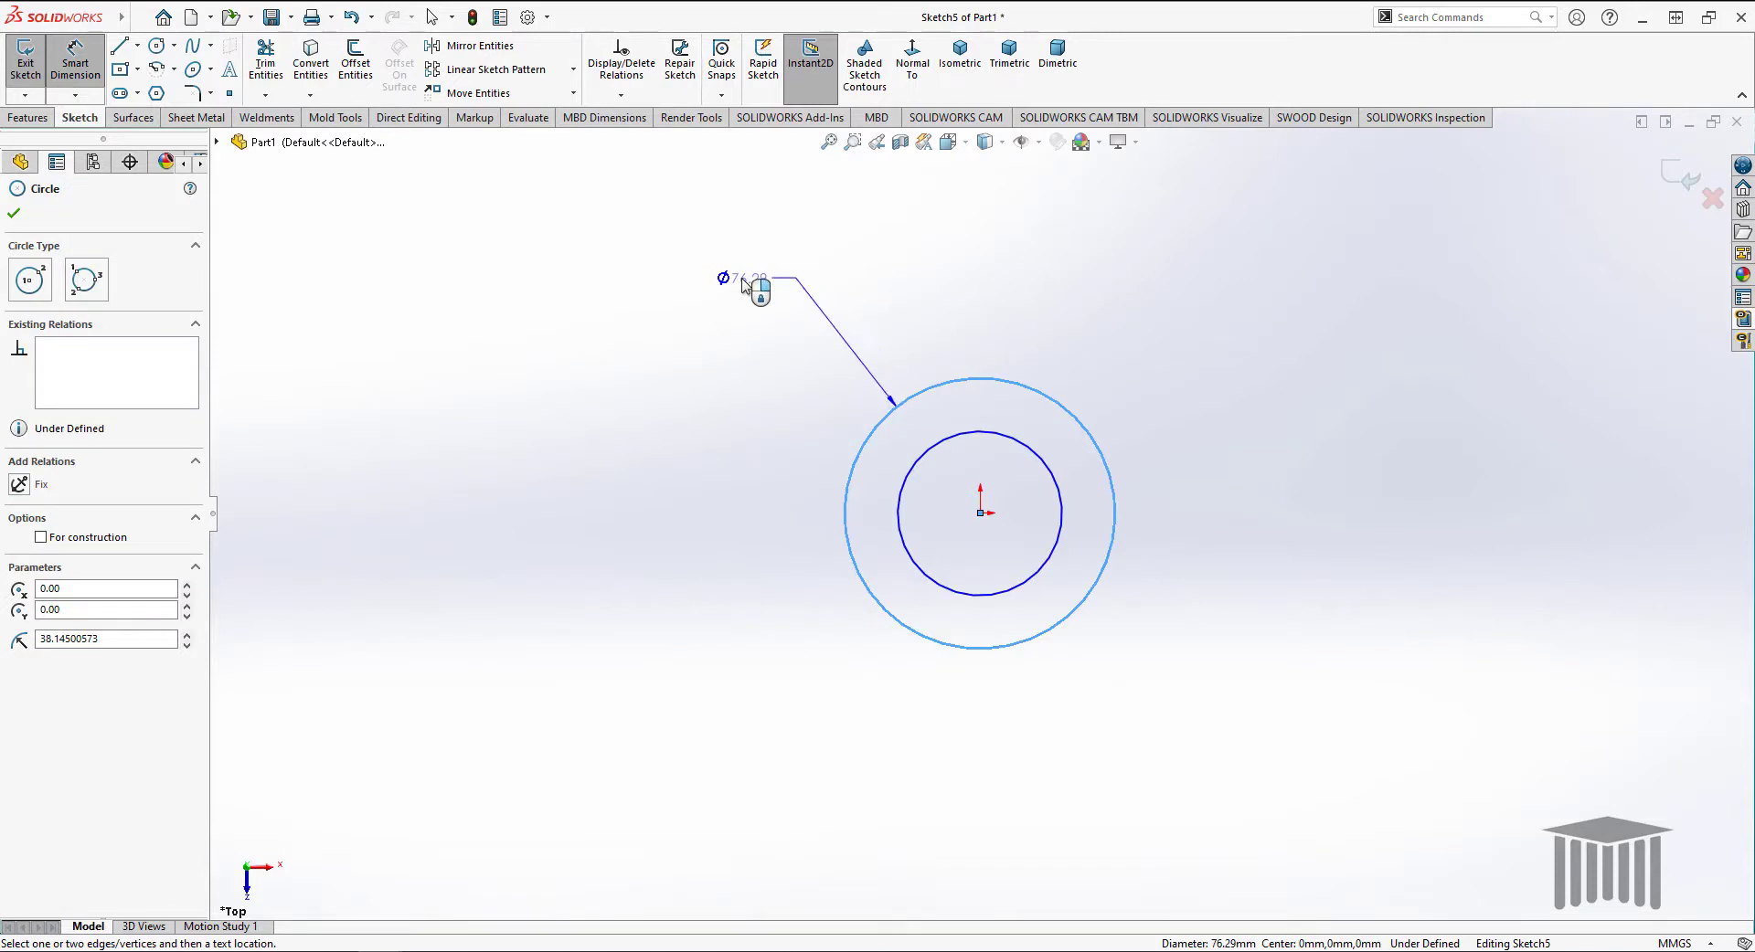
{"action": "left_click", "coordinate": [731, 277]}
{"action": "type", "text": "50"}
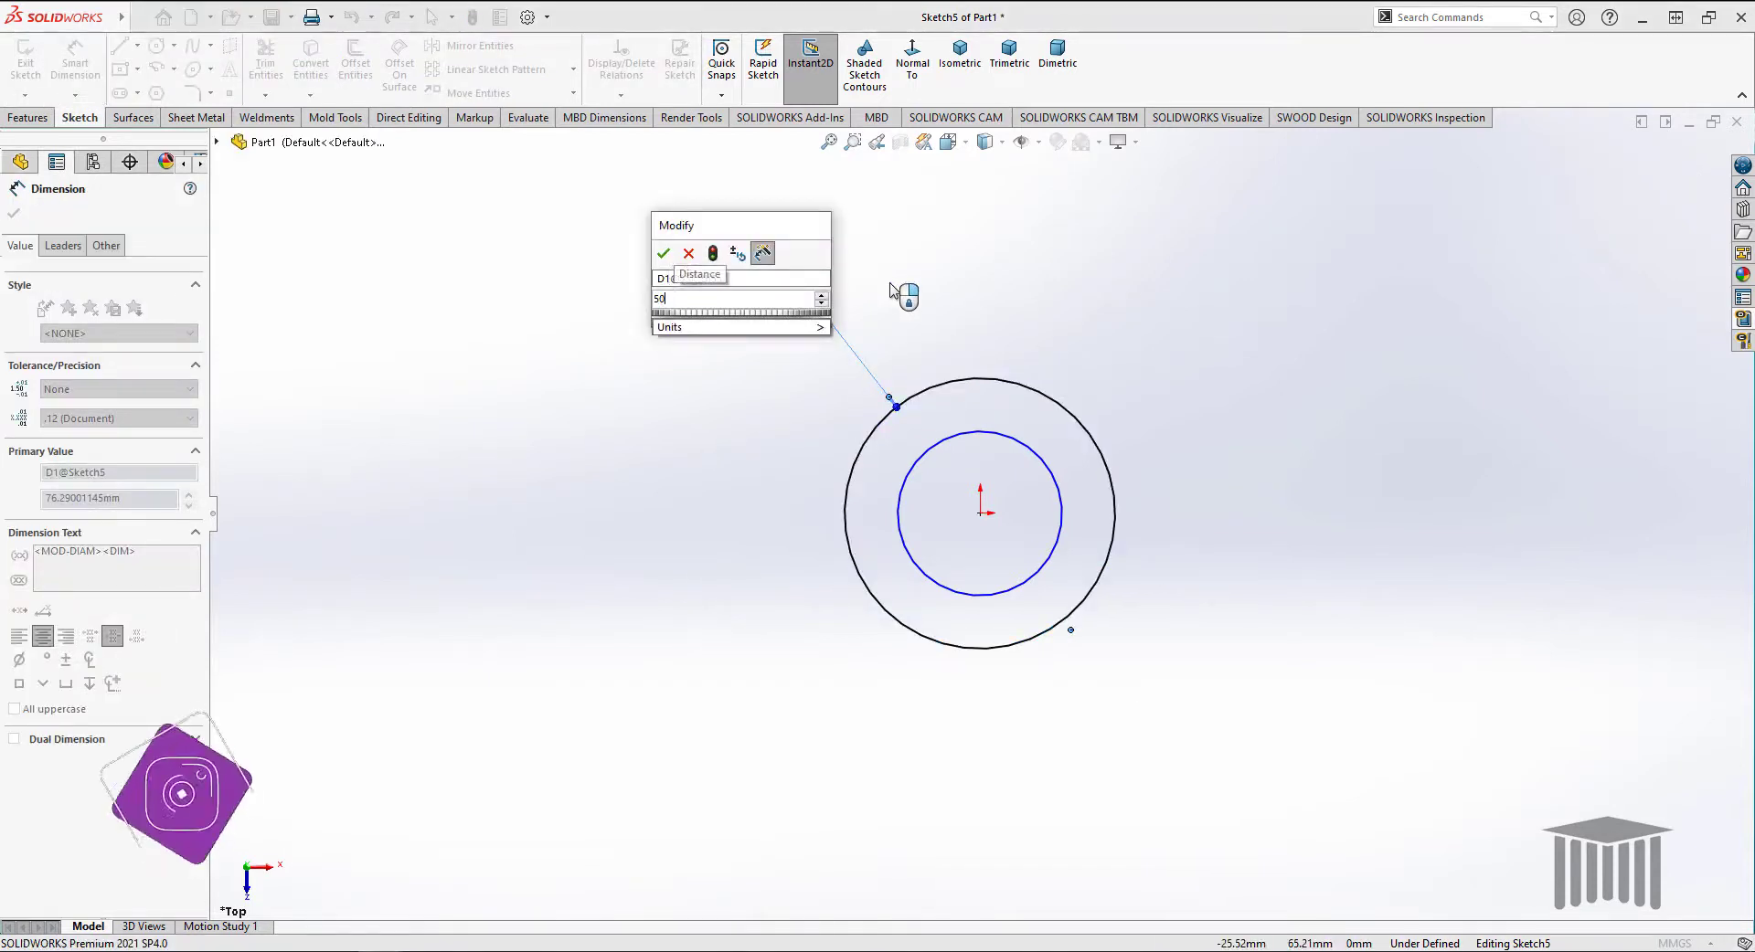
{"action": "key", "text": "Return"}
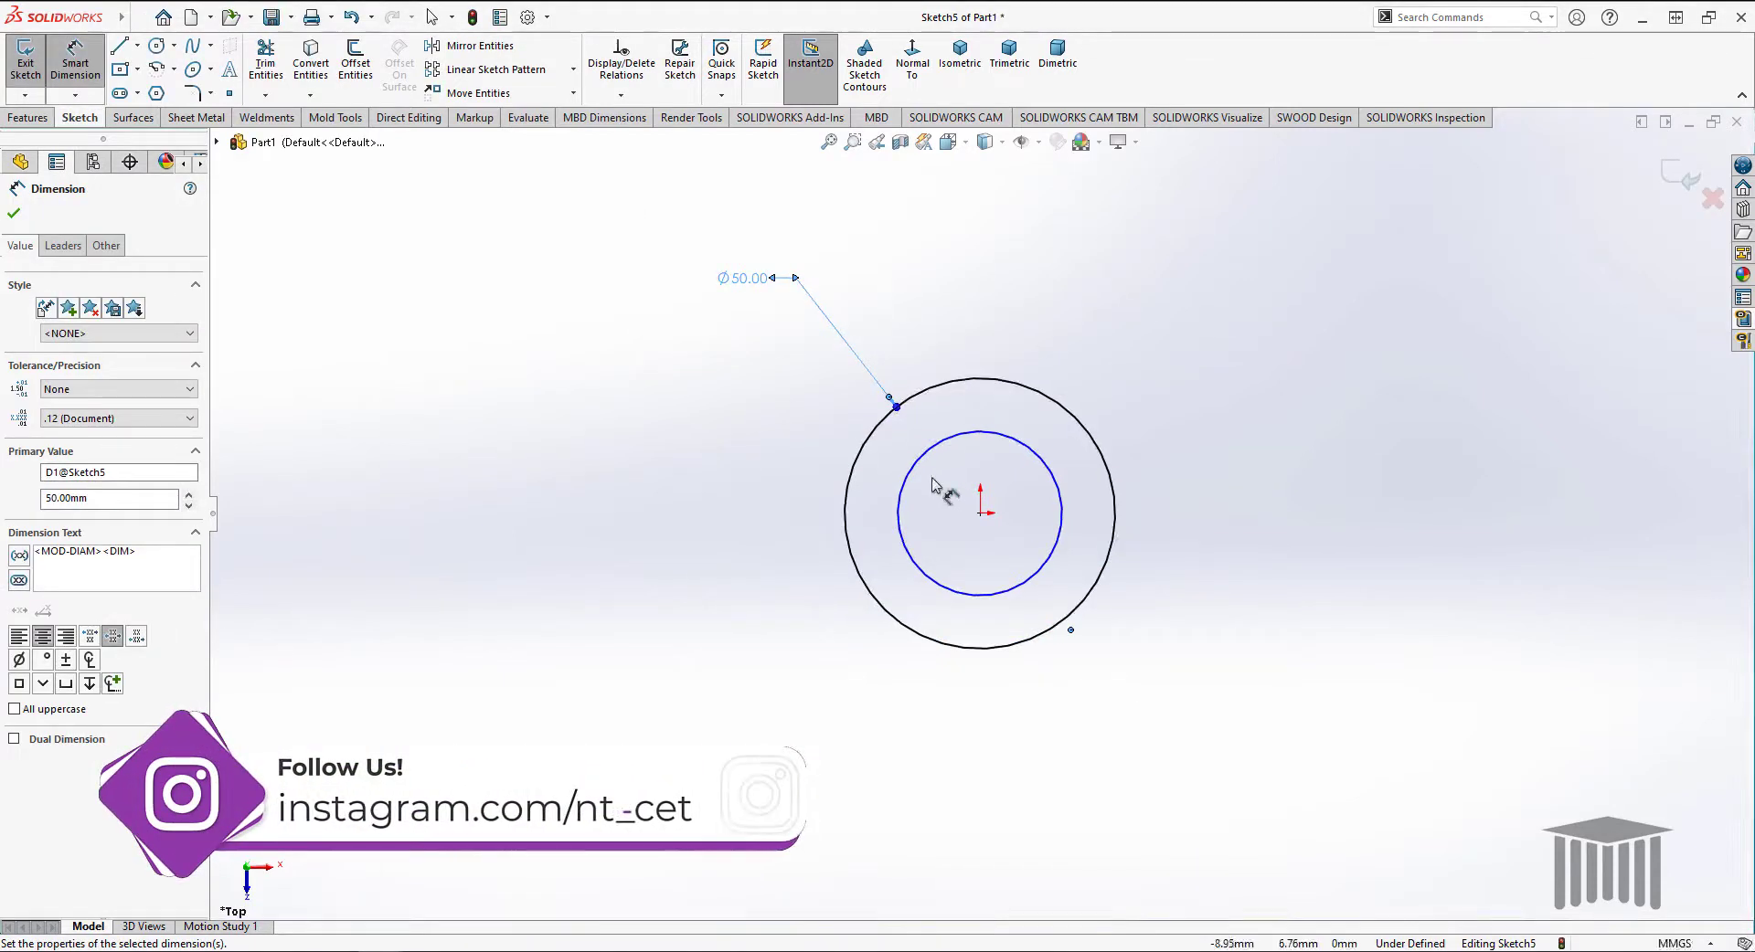
Dimension the inner circle with a diameter of 34 mm.
{"action": "left_click", "coordinate": [914, 477]}
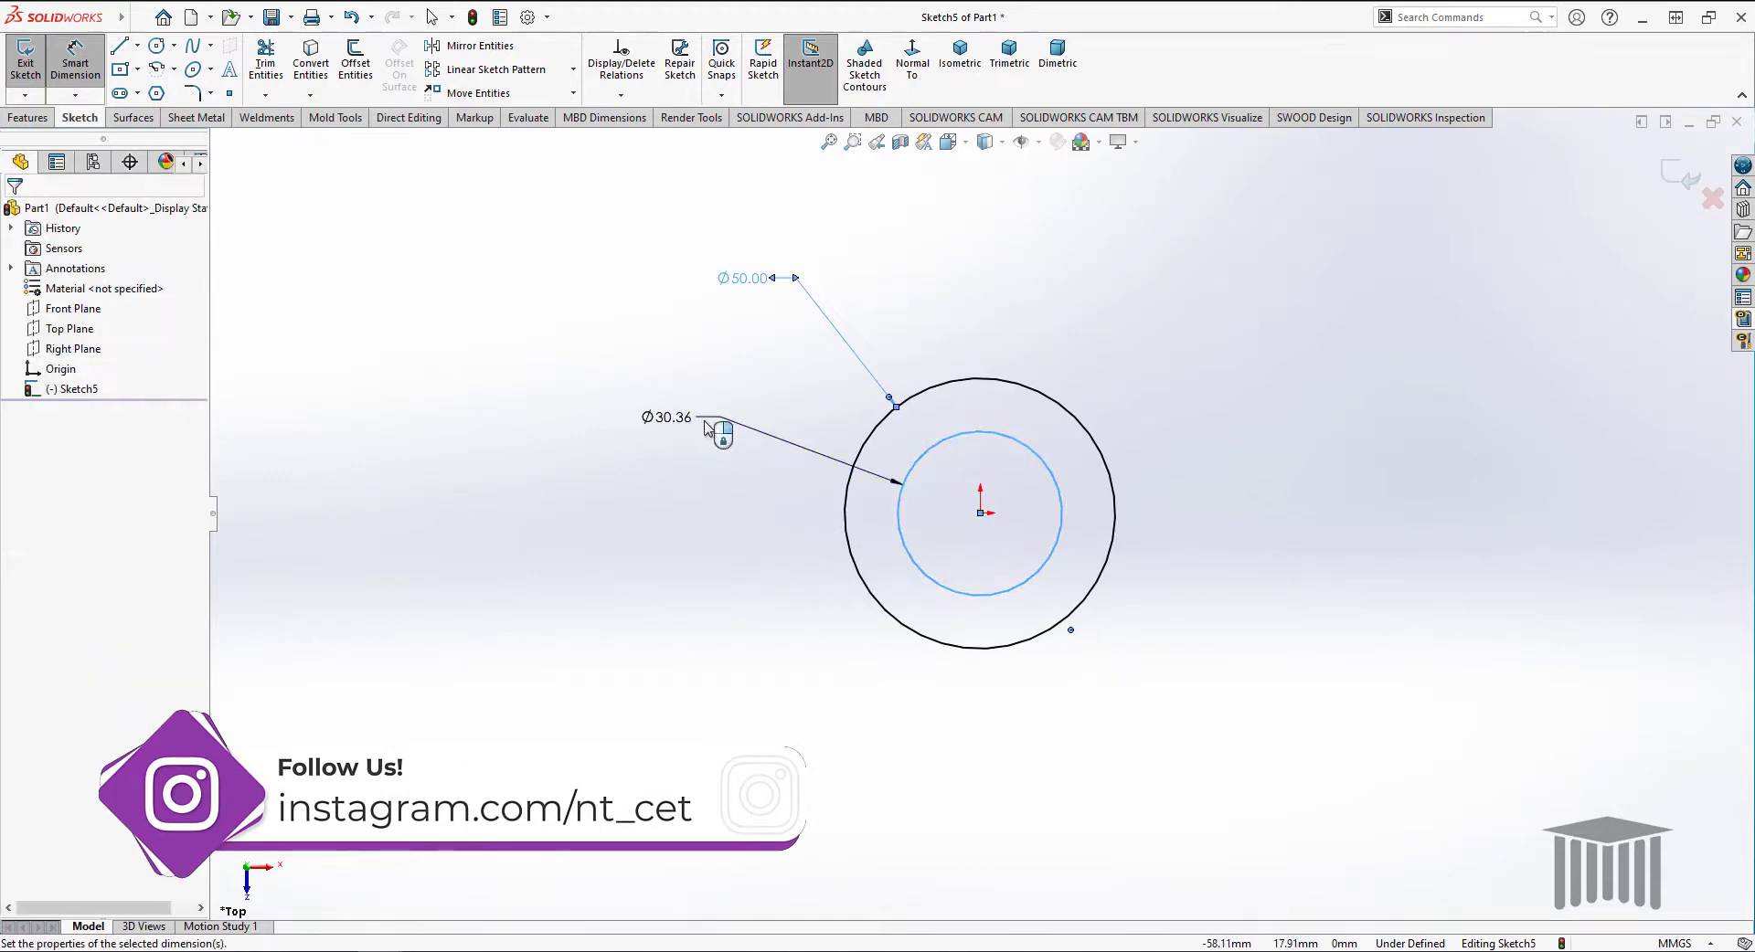
{"action": "left_click", "coordinate": [705, 426]}
{"action": "type", "text": "34"}
{"action": "key", "text": "Return"}
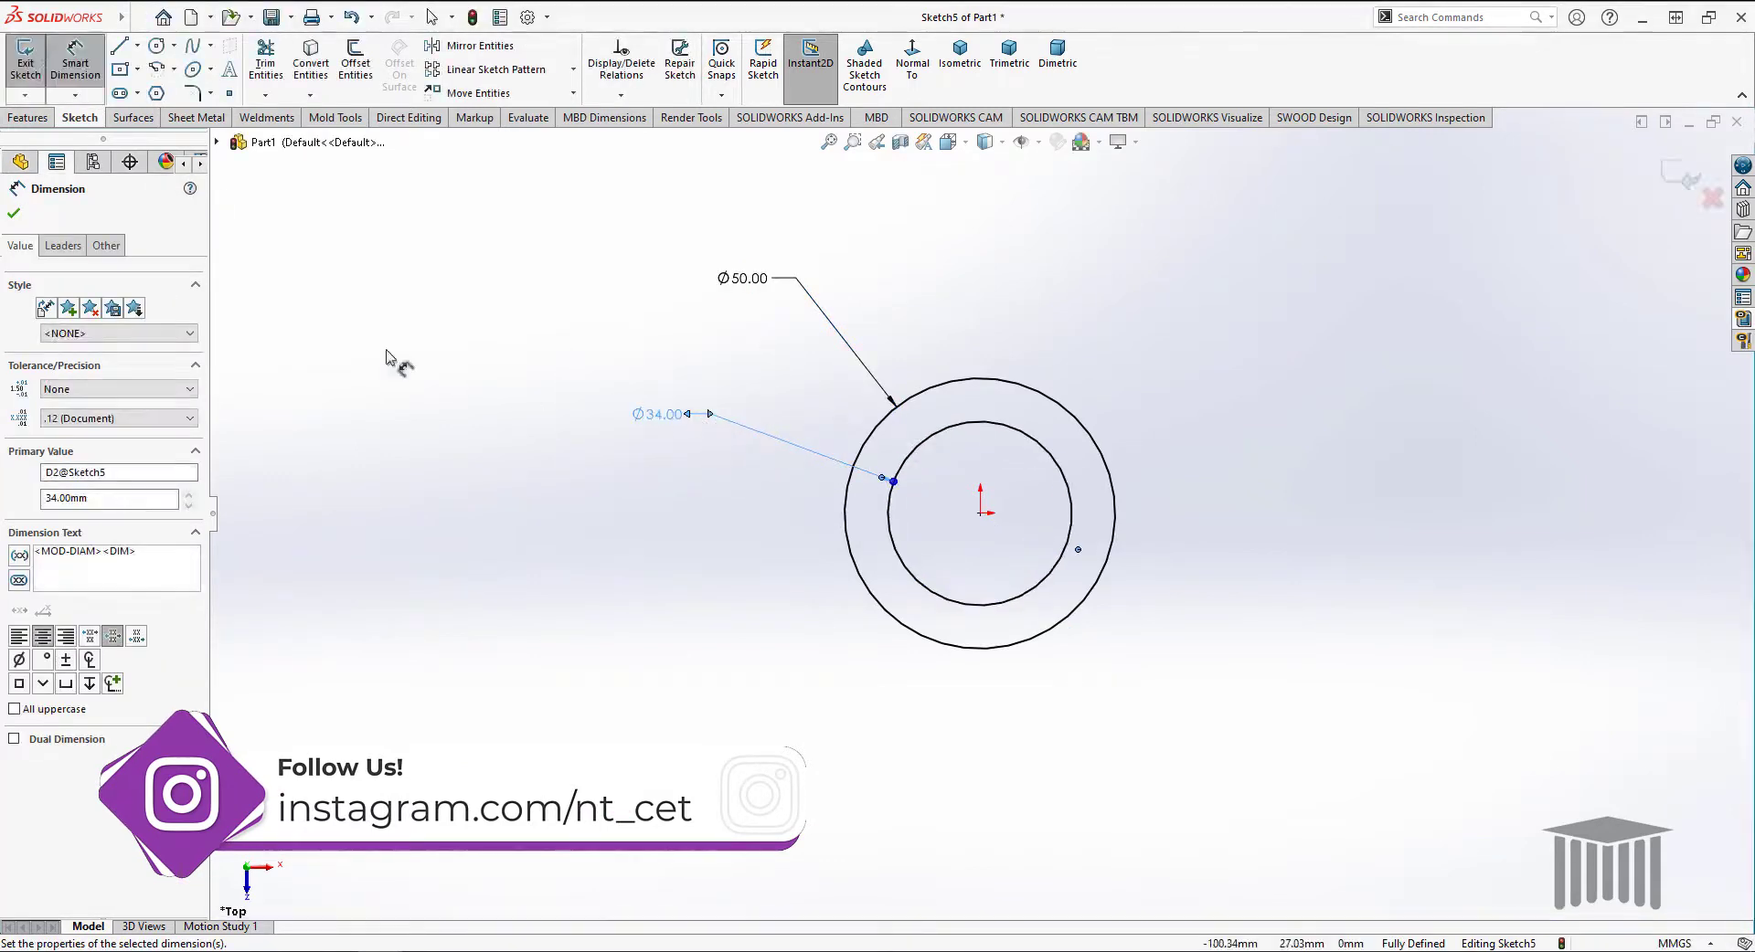
{"action": "left_click", "coordinate": [13, 215]}
Draw a horizontal line about 435 mm long with its midpoint on the origin and make it construction geometry.
{"action": "scroll", "coordinate": [1360, 500], "scroll_direction": "down", "scroll_amount": 2}
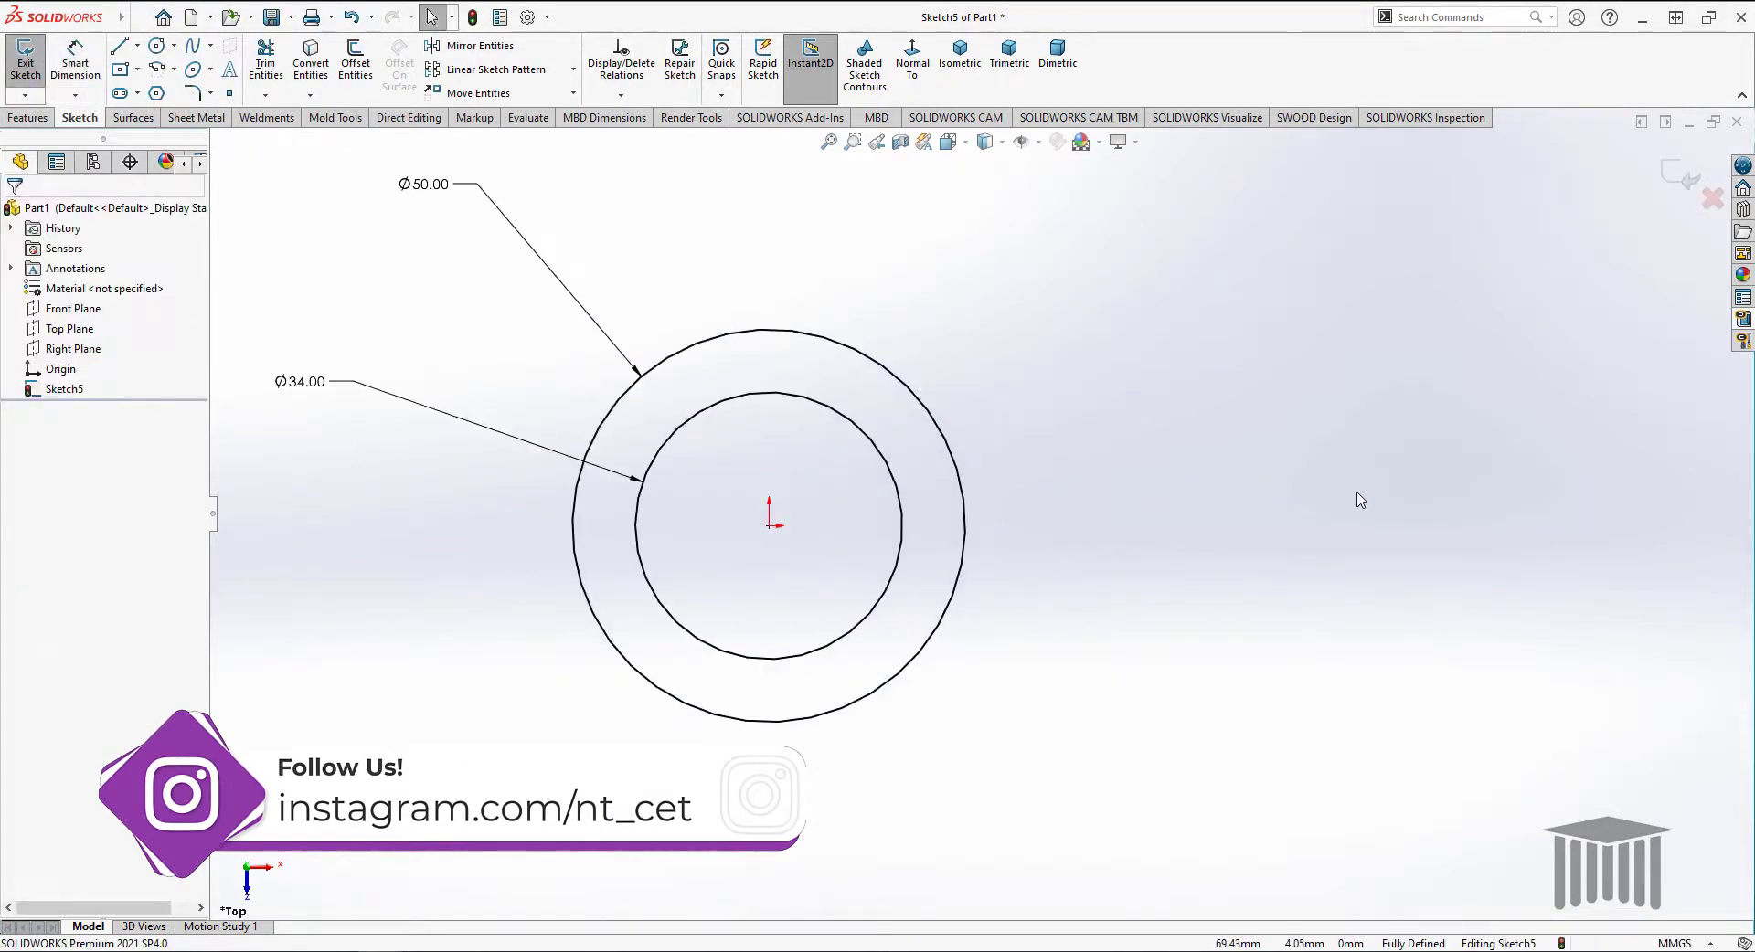
{"action": "scroll", "coordinate": [1353, 489], "scroll_direction": "up", "scroll_amount": 3}
{"action": "scroll", "coordinate": [1448, 509], "scroll_direction": "down", "scroll_amount": 1}
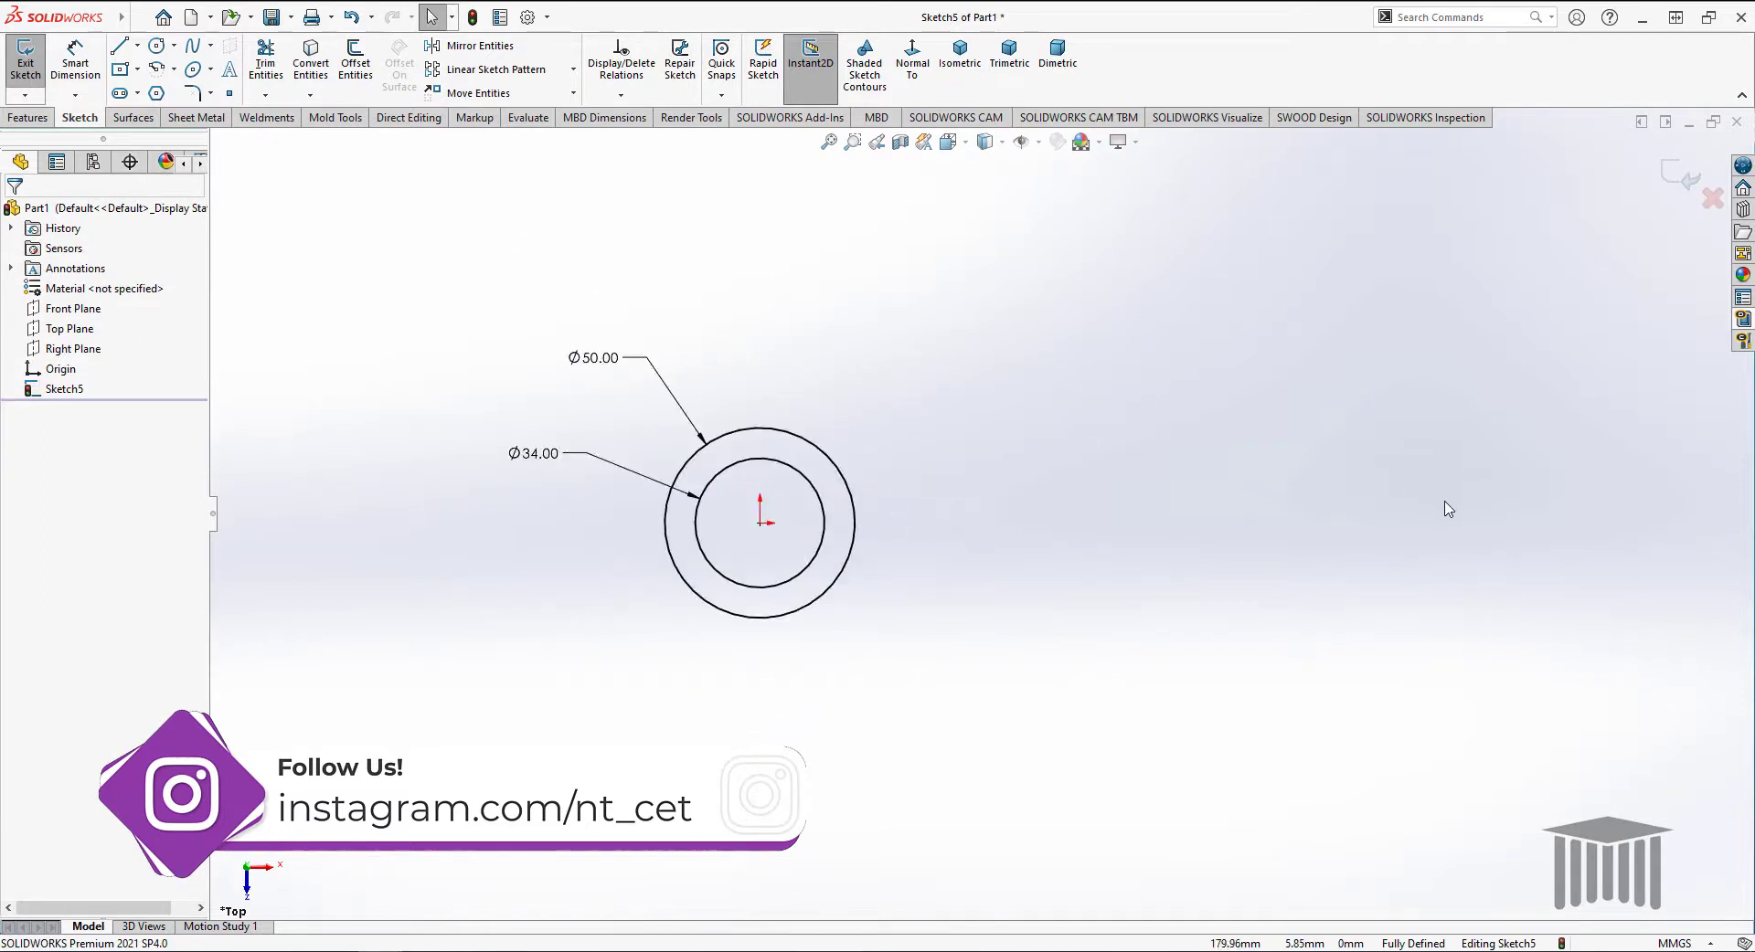
{"action": "left_click", "coordinate": [193, 70]}
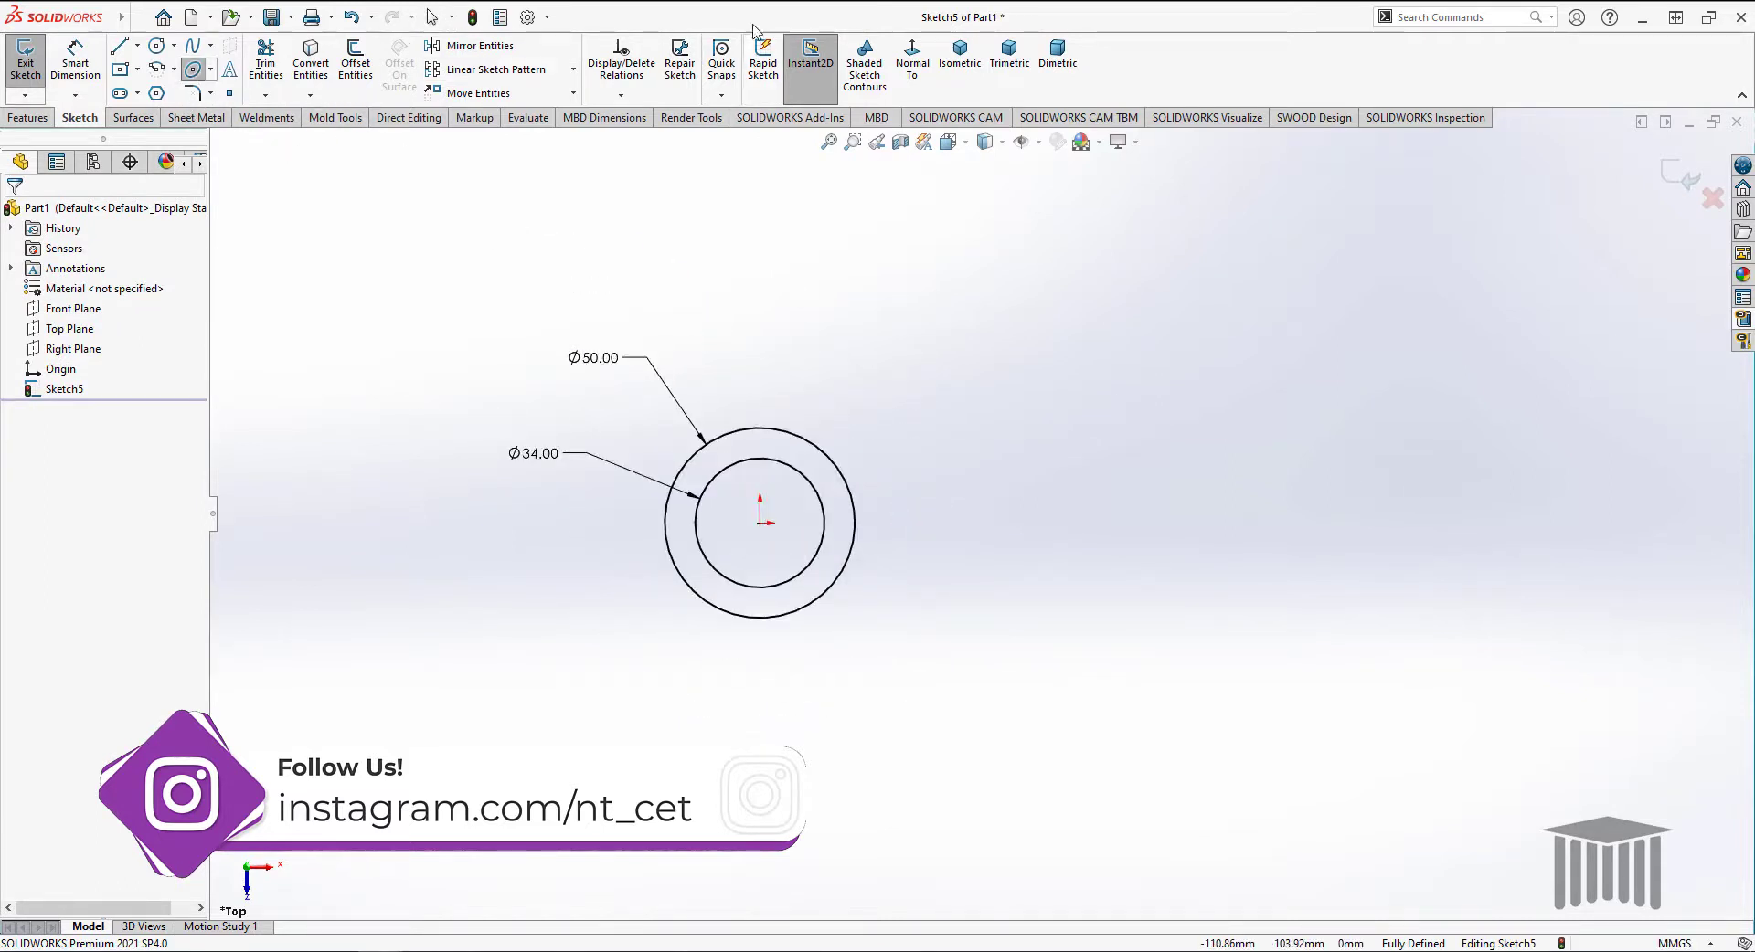
{"action": "left_click", "coordinate": [137, 46]}
{"action": "left_click", "coordinate": [155, 91]}
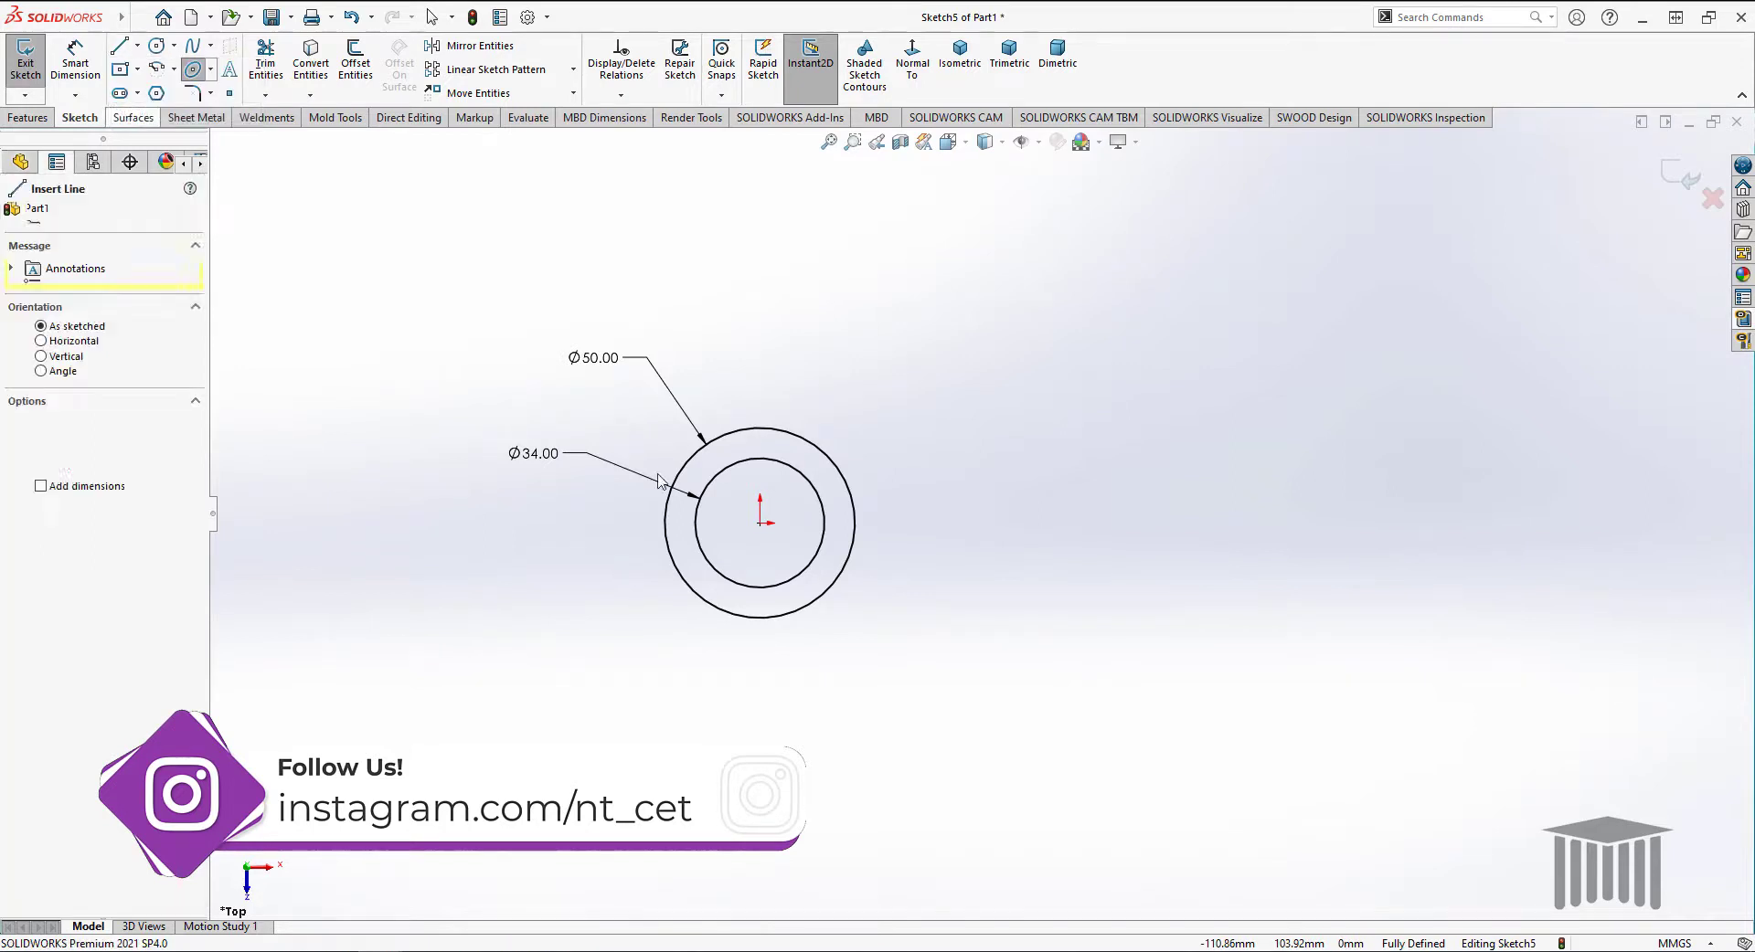
{"action": "left_click", "coordinate": [759, 522]}
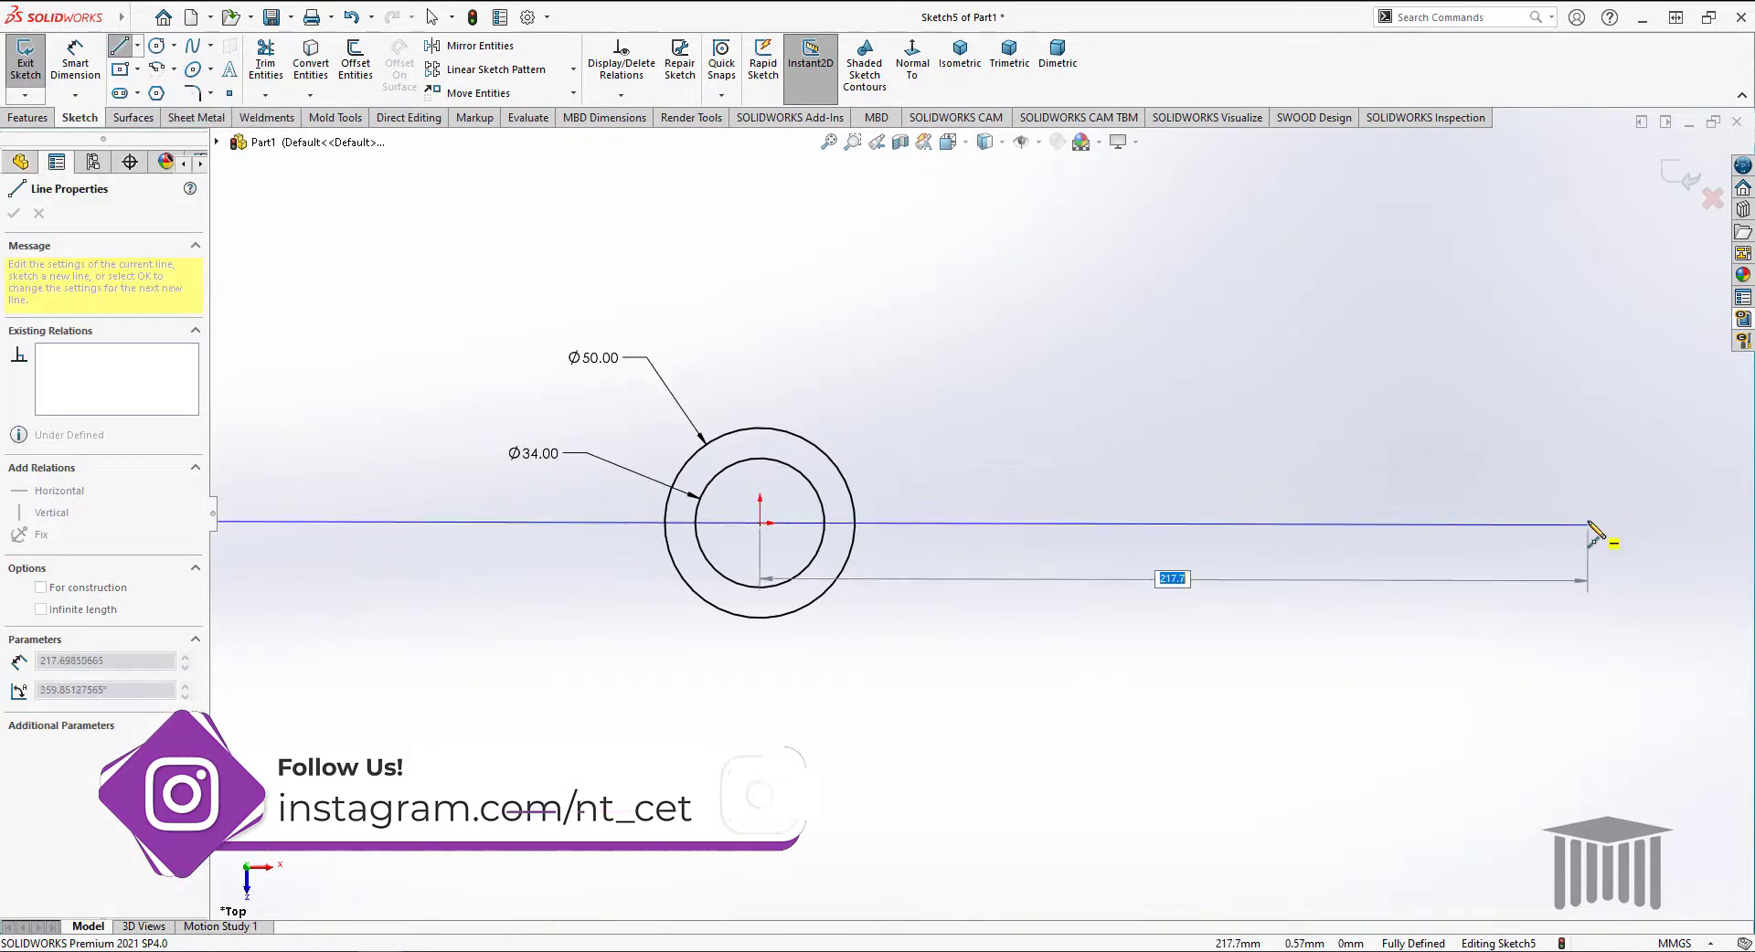
{"action": "left_click", "coordinate": [1587, 523]}
{"action": "right_click", "coordinate": [1331, 305]}
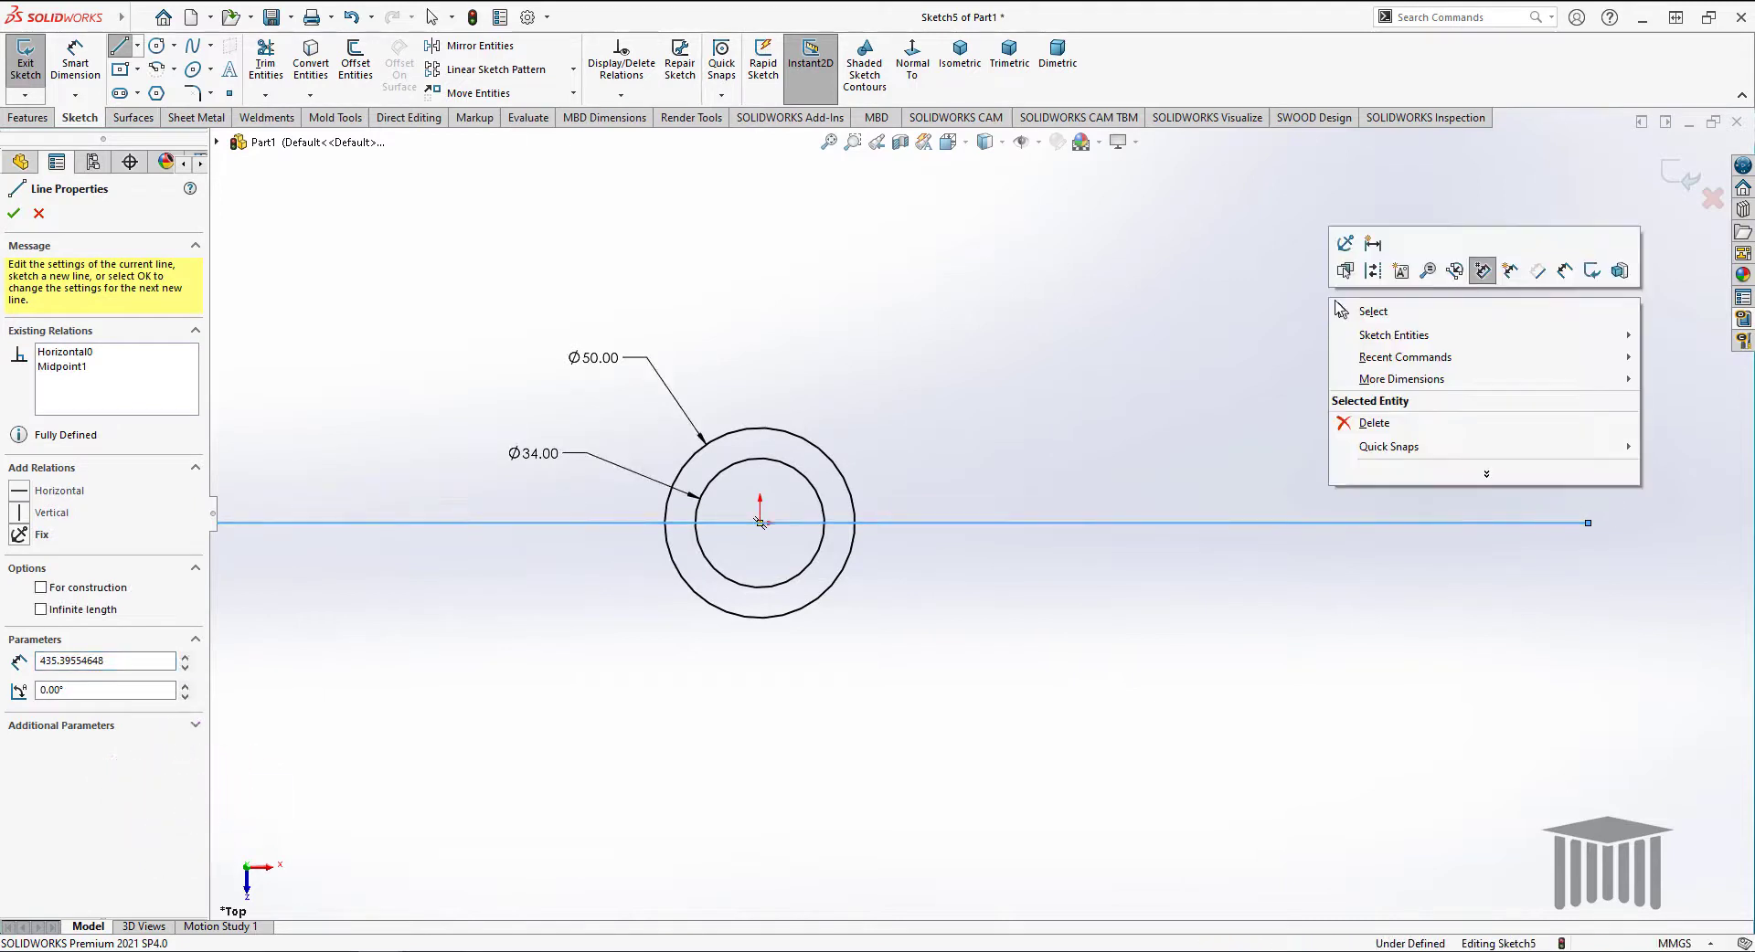
{"action": "left_click", "coordinate": [1489, 314]}
{"action": "left_click_drag", "start_coordinate": [1107, 485], "coordinate": [1018, 642]}
{"action": "left_click", "coordinate": [41, 502]}
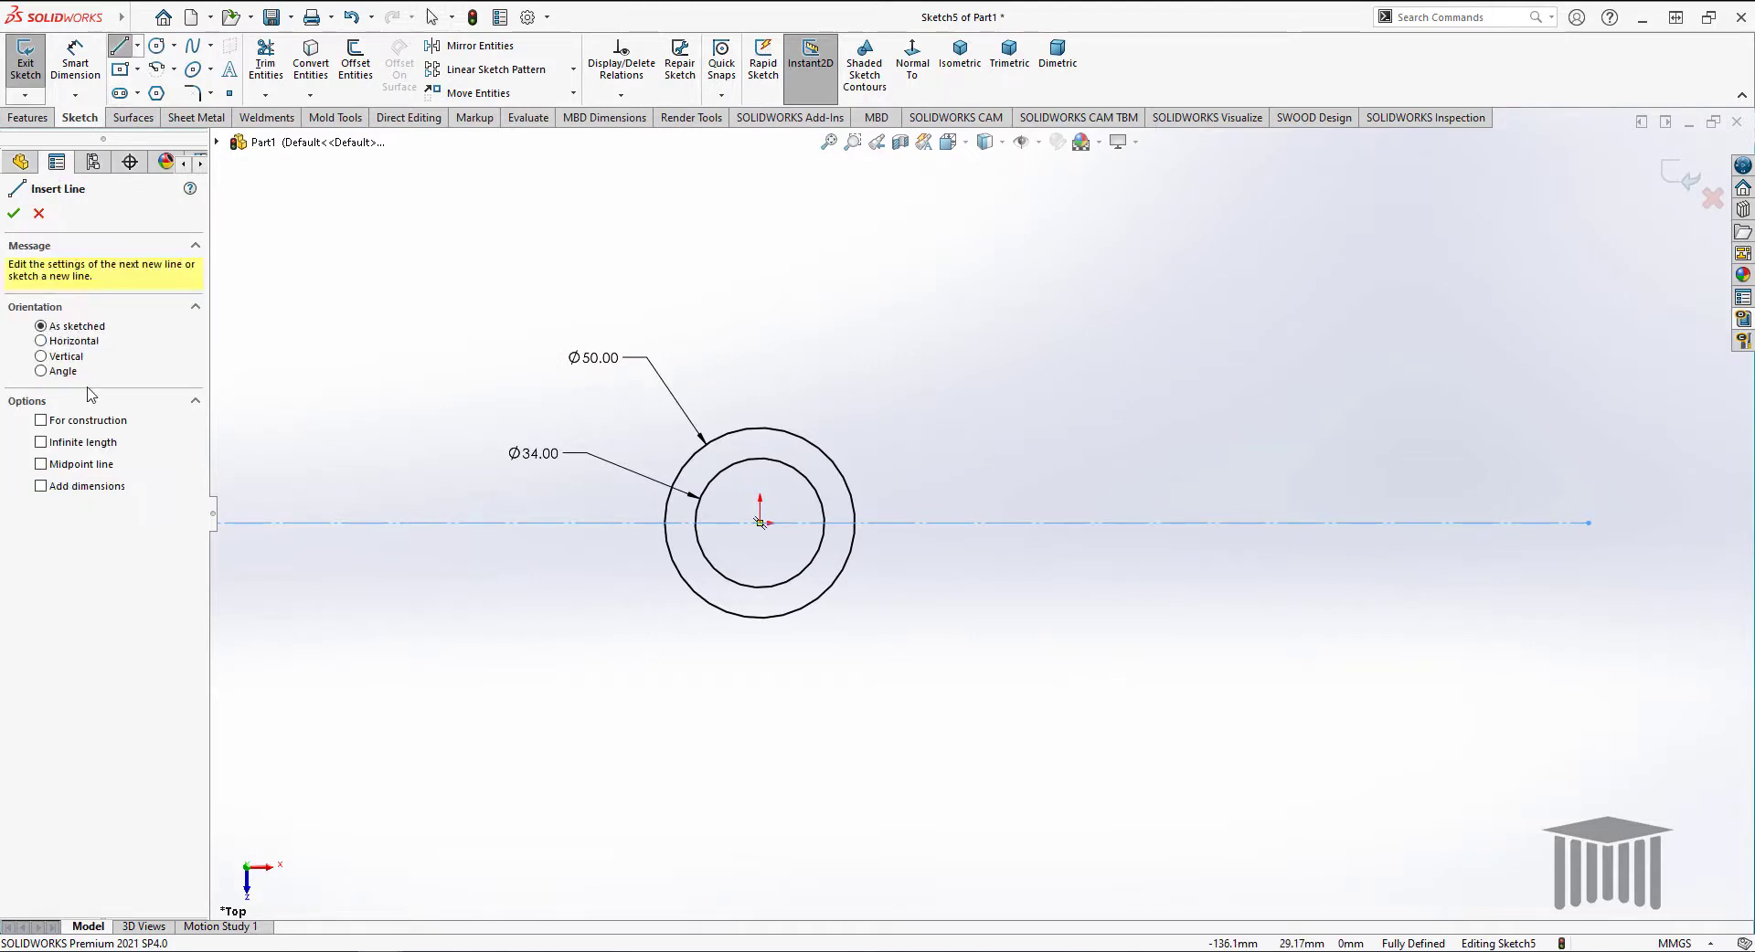
Draw two vertical construction lines from the origin, one about 103 mm downward and one about 72 mm upward.
{"action": "left_click", "coordinate": [759, 523]}
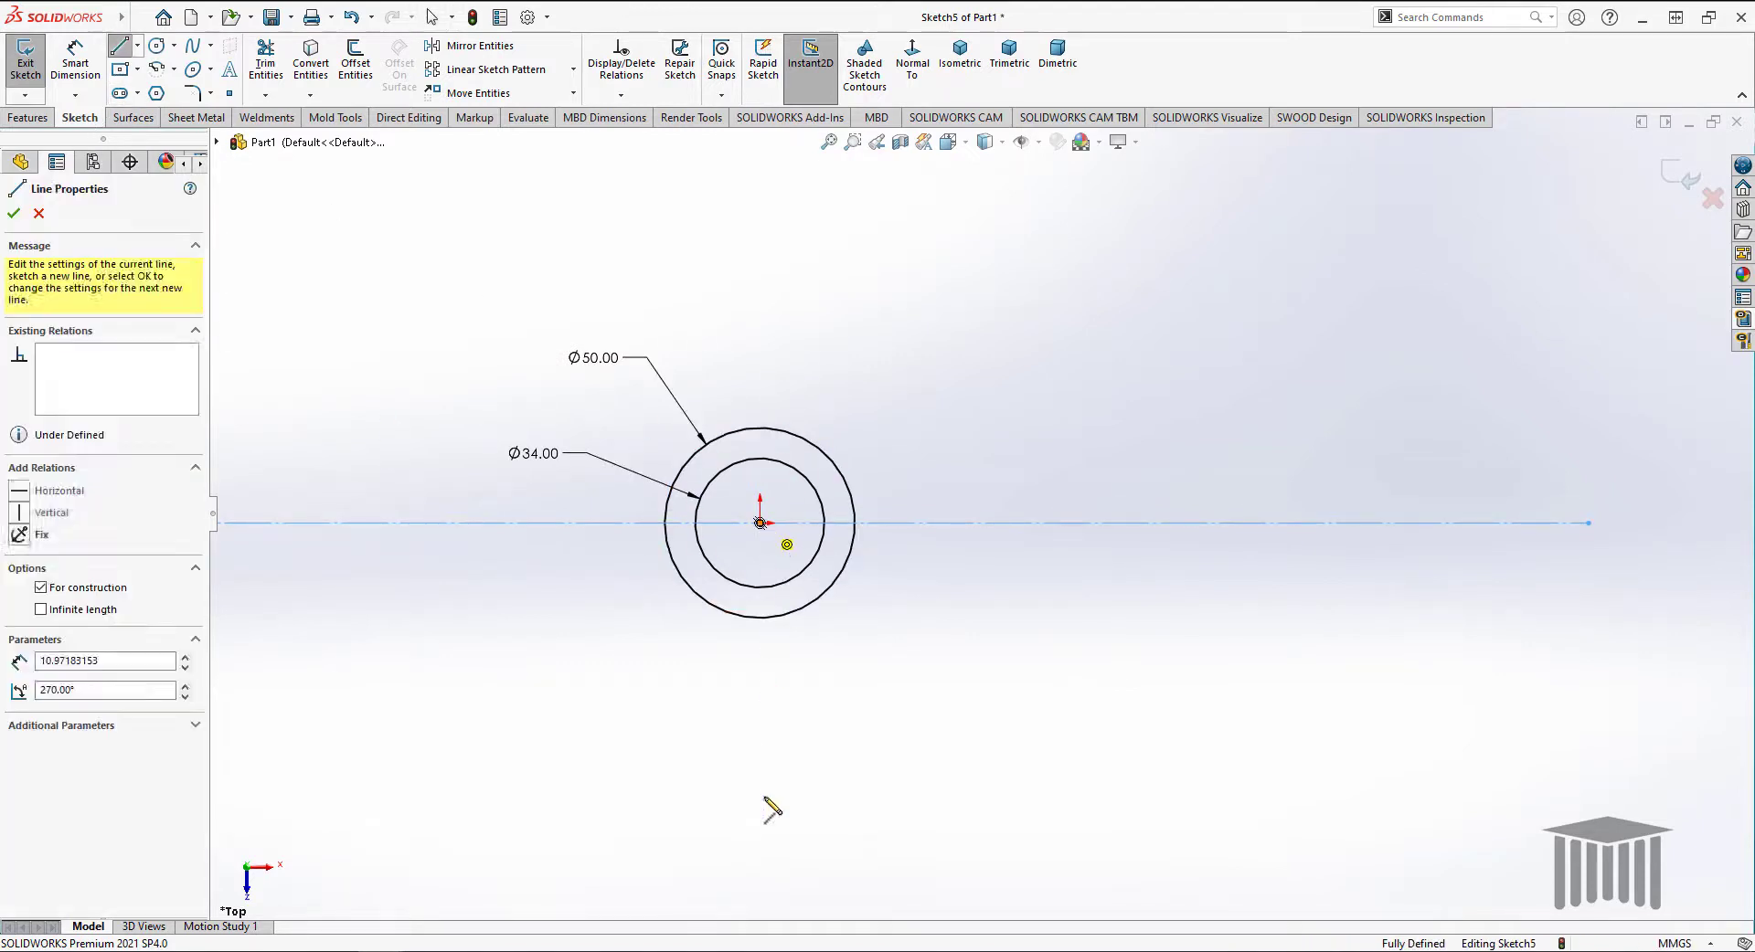
{"action": "left_click", "coordinate": [760, 911]}
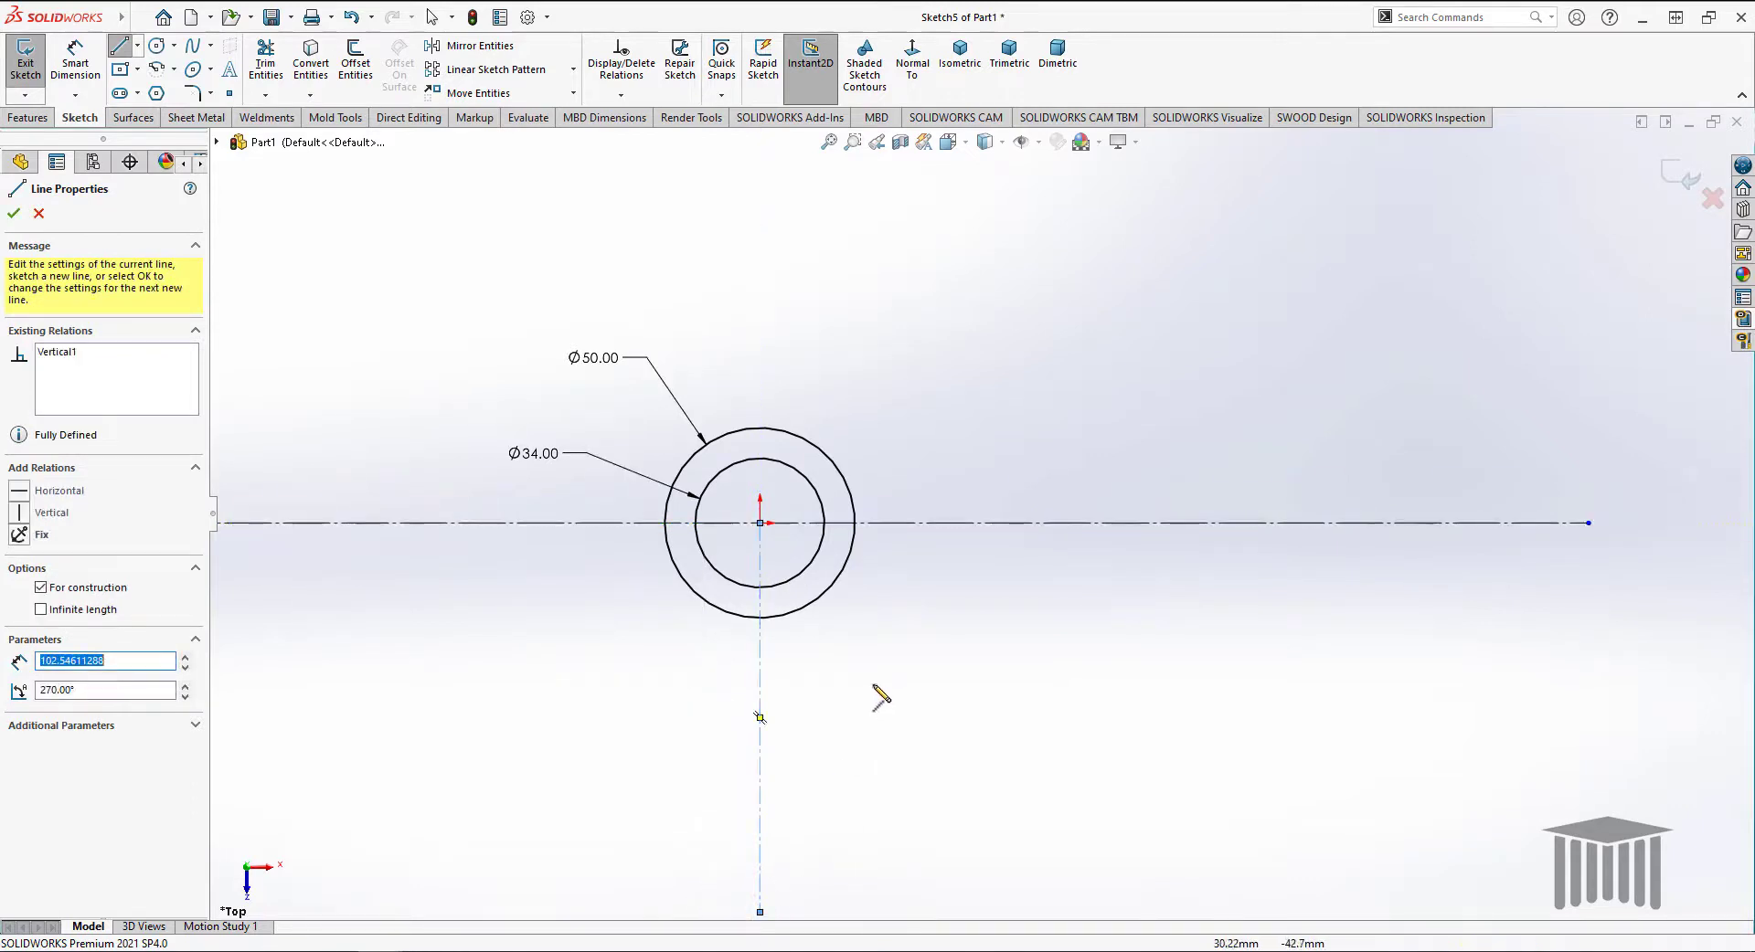
{"action": "left_click", "coordinate": [760, 522]}
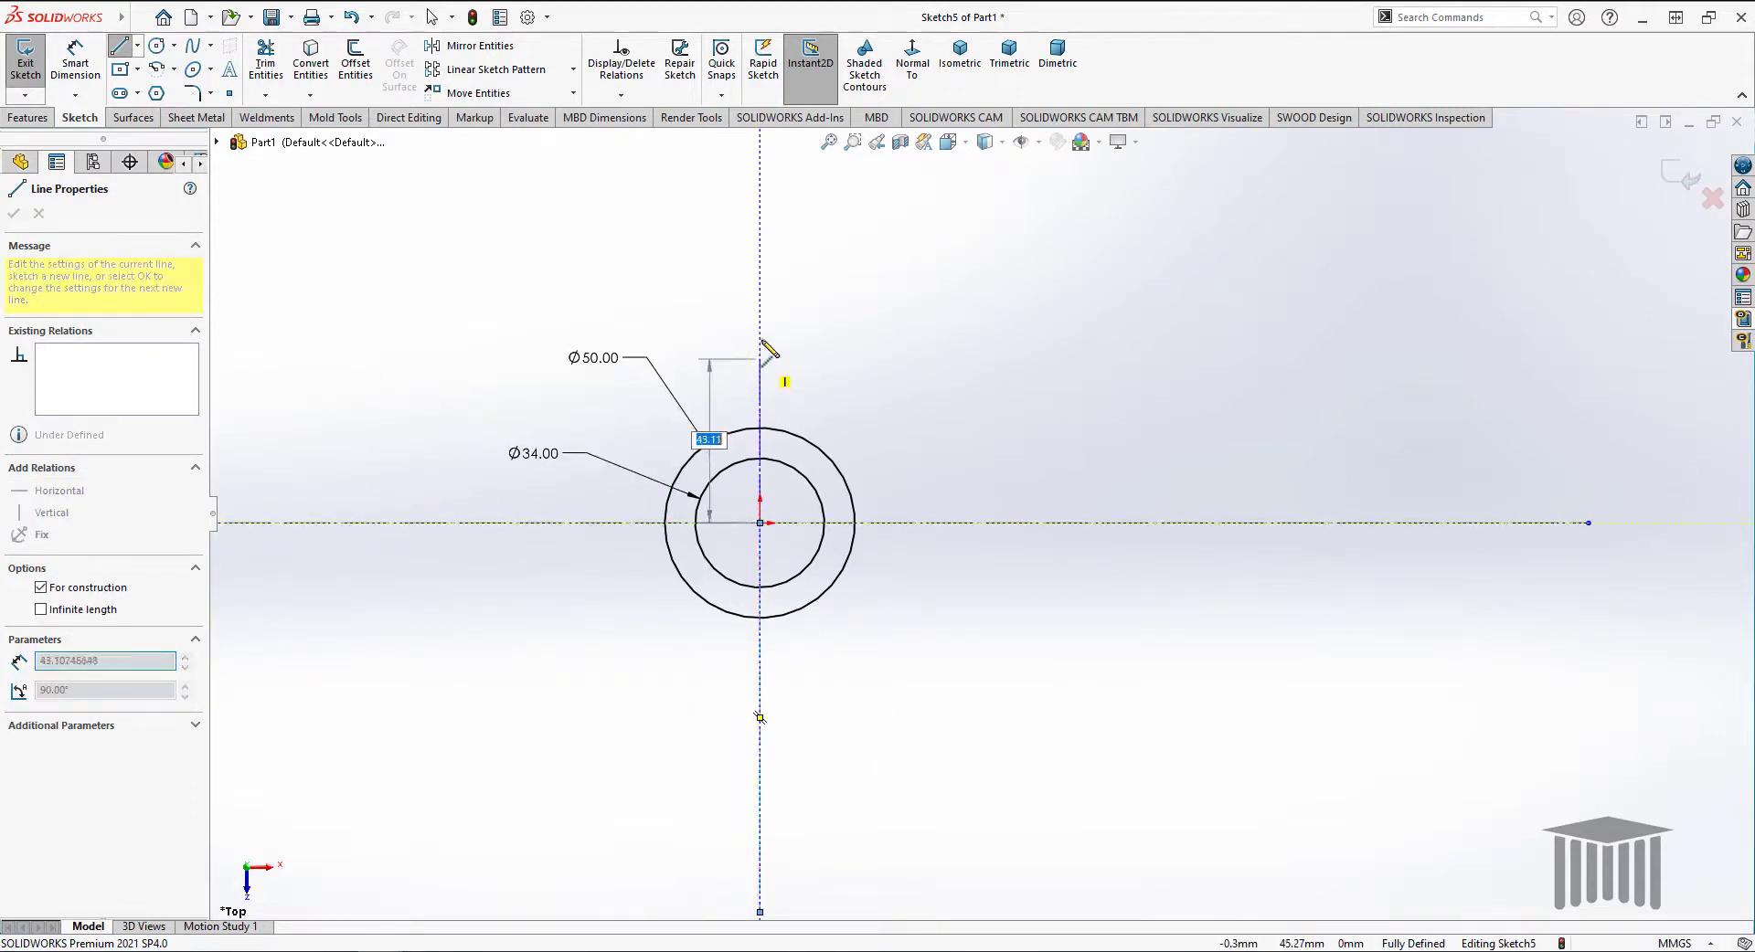
{"action": "left_click", "coordinate": [760, 247]}
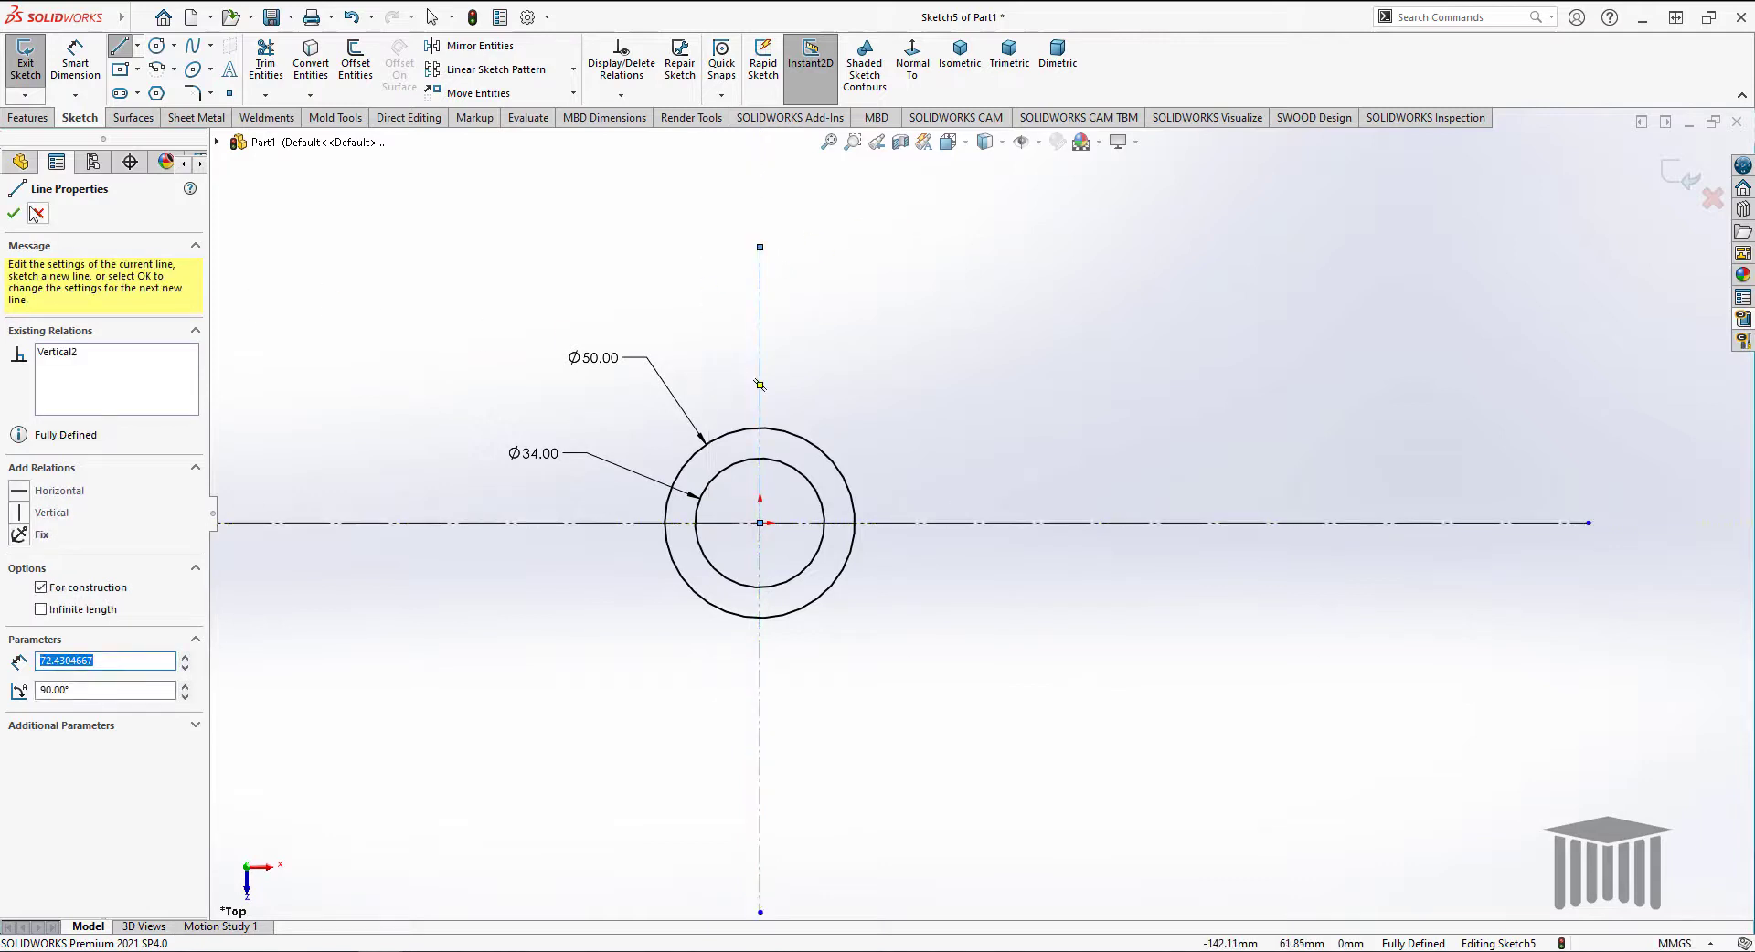
{"action": "left_click", "coordinate": [137, 44]}
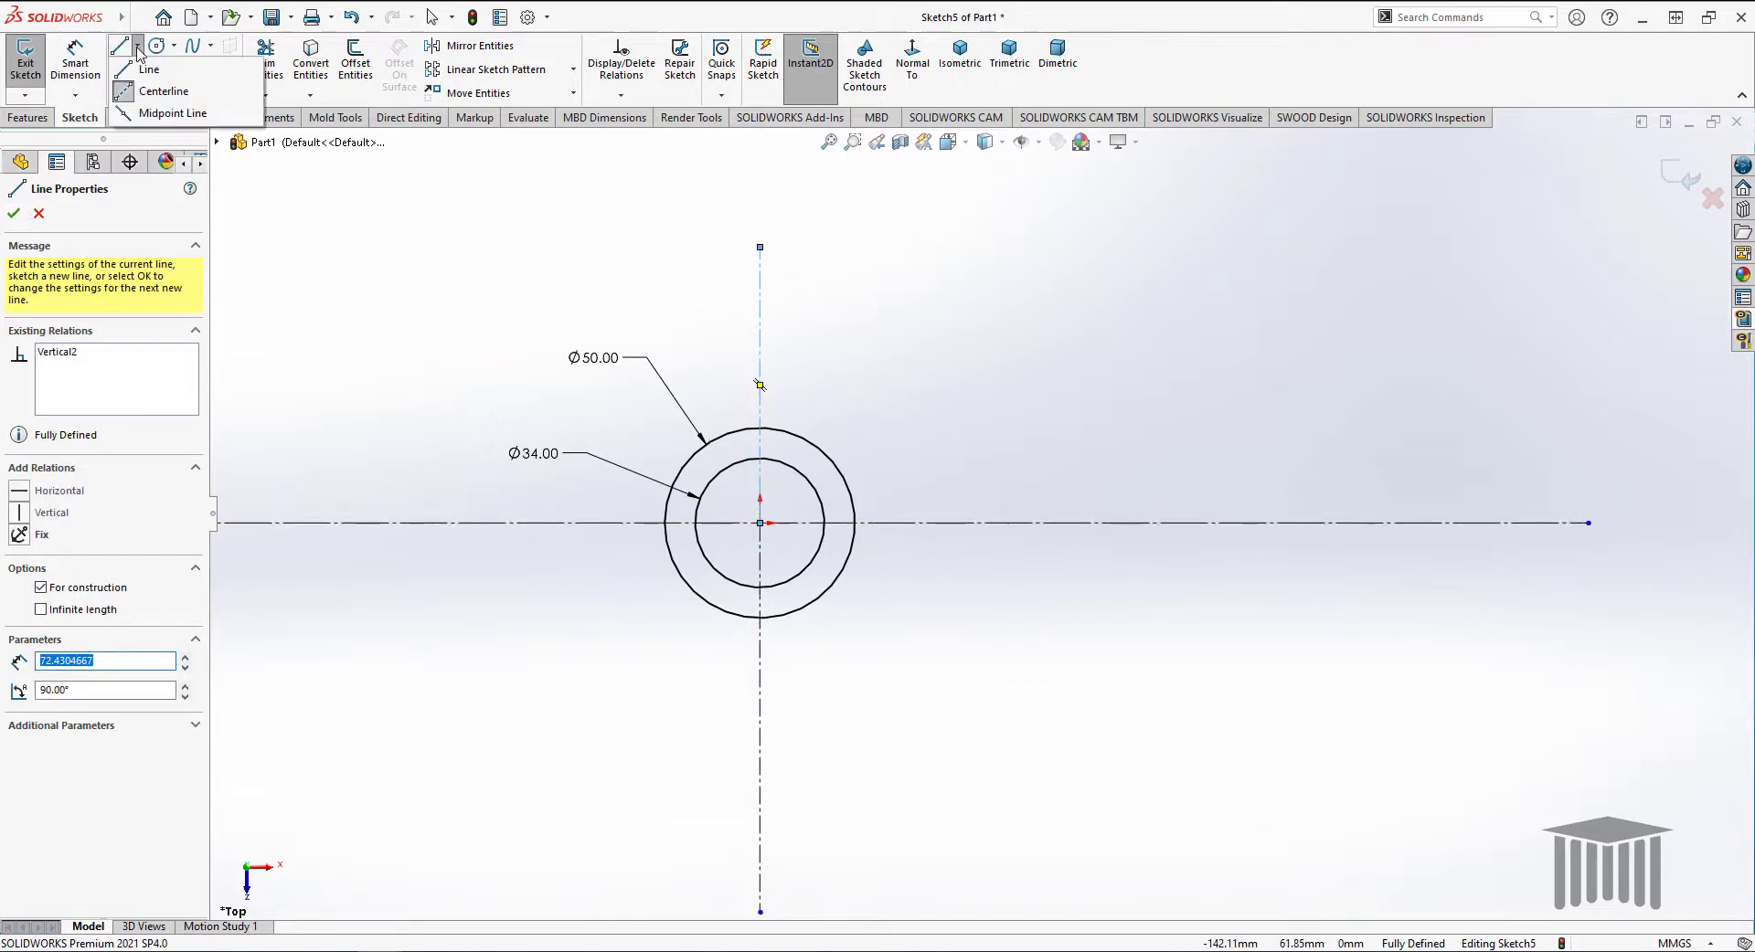
{"action": "left_click", "coordinate": [155, 113]}
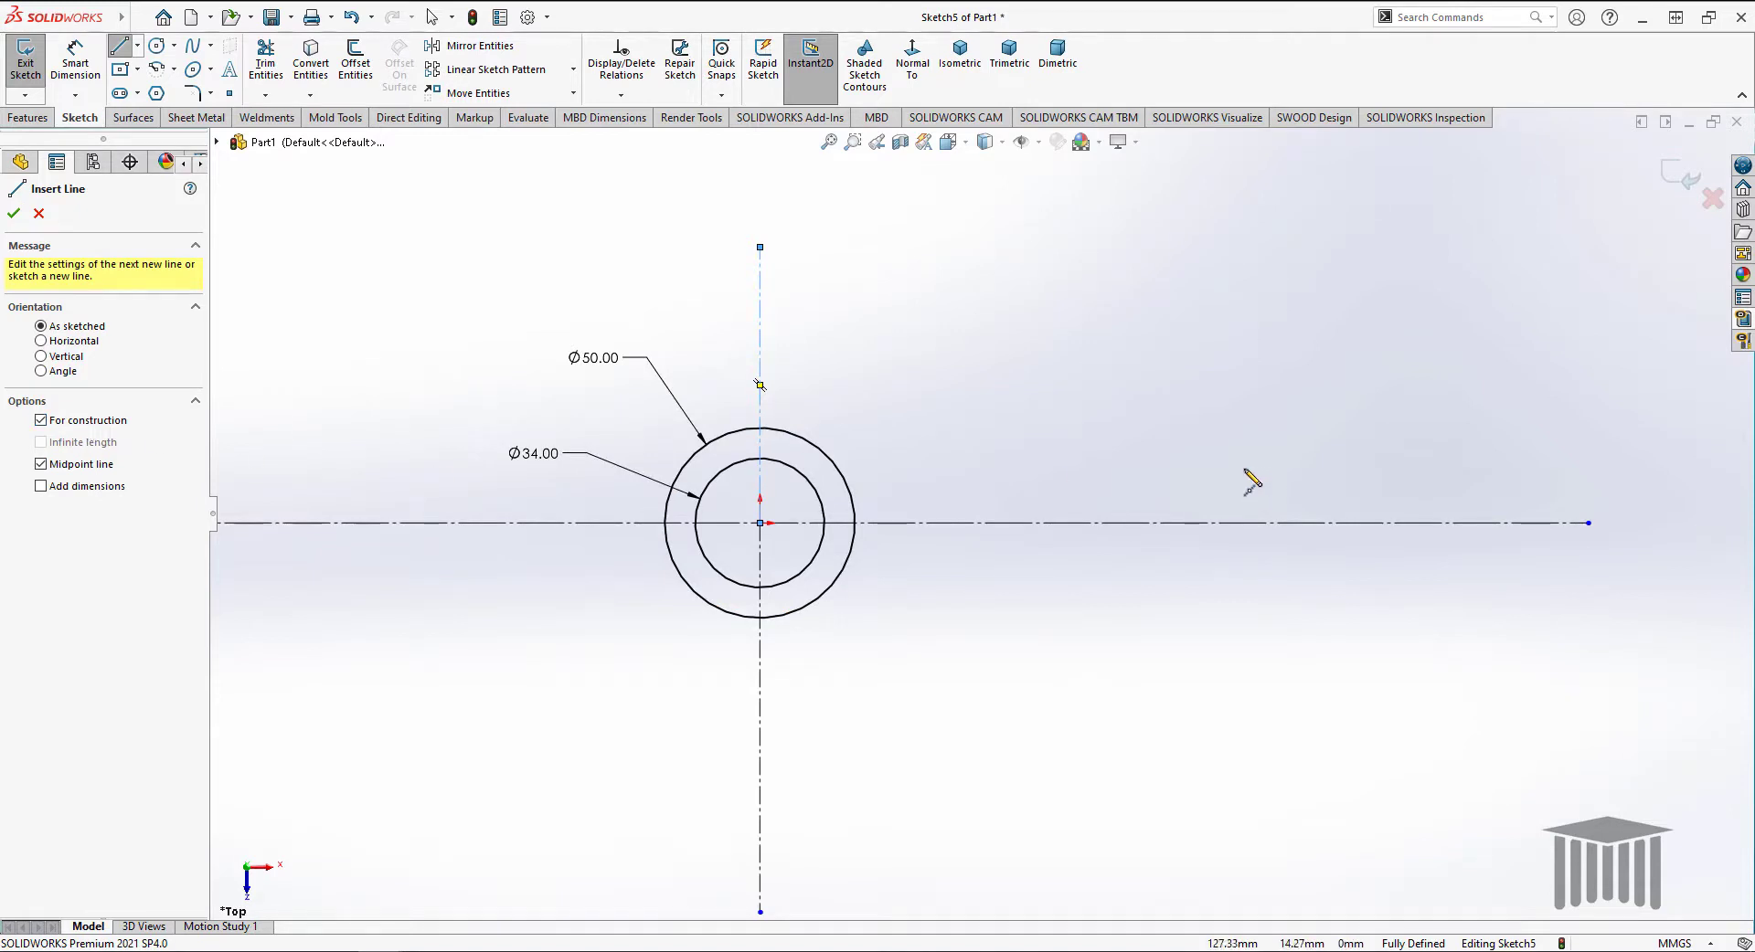
{"action": "left_click", "coordinate": [13, 214]}
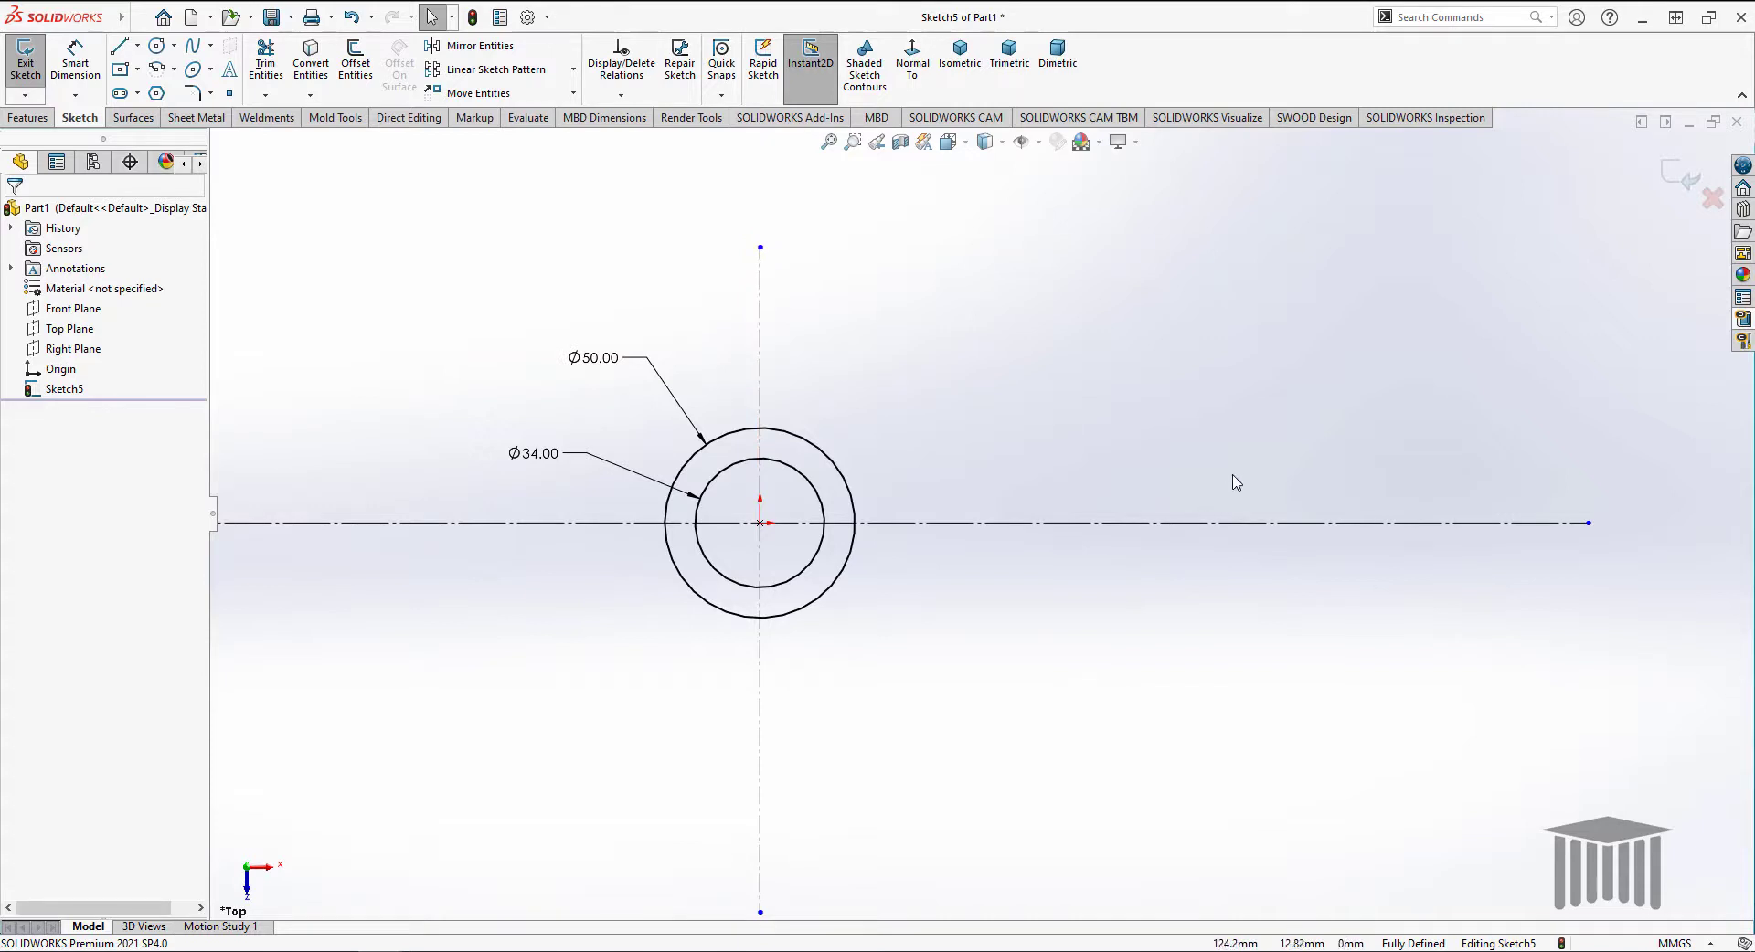
Draw an upright ellipse centred on the horizontal centerline about 157 mm right of the origin, with radii of about 34 mm and 20 mm.
{"action": "left_click", "coordinate": [194, 71]}
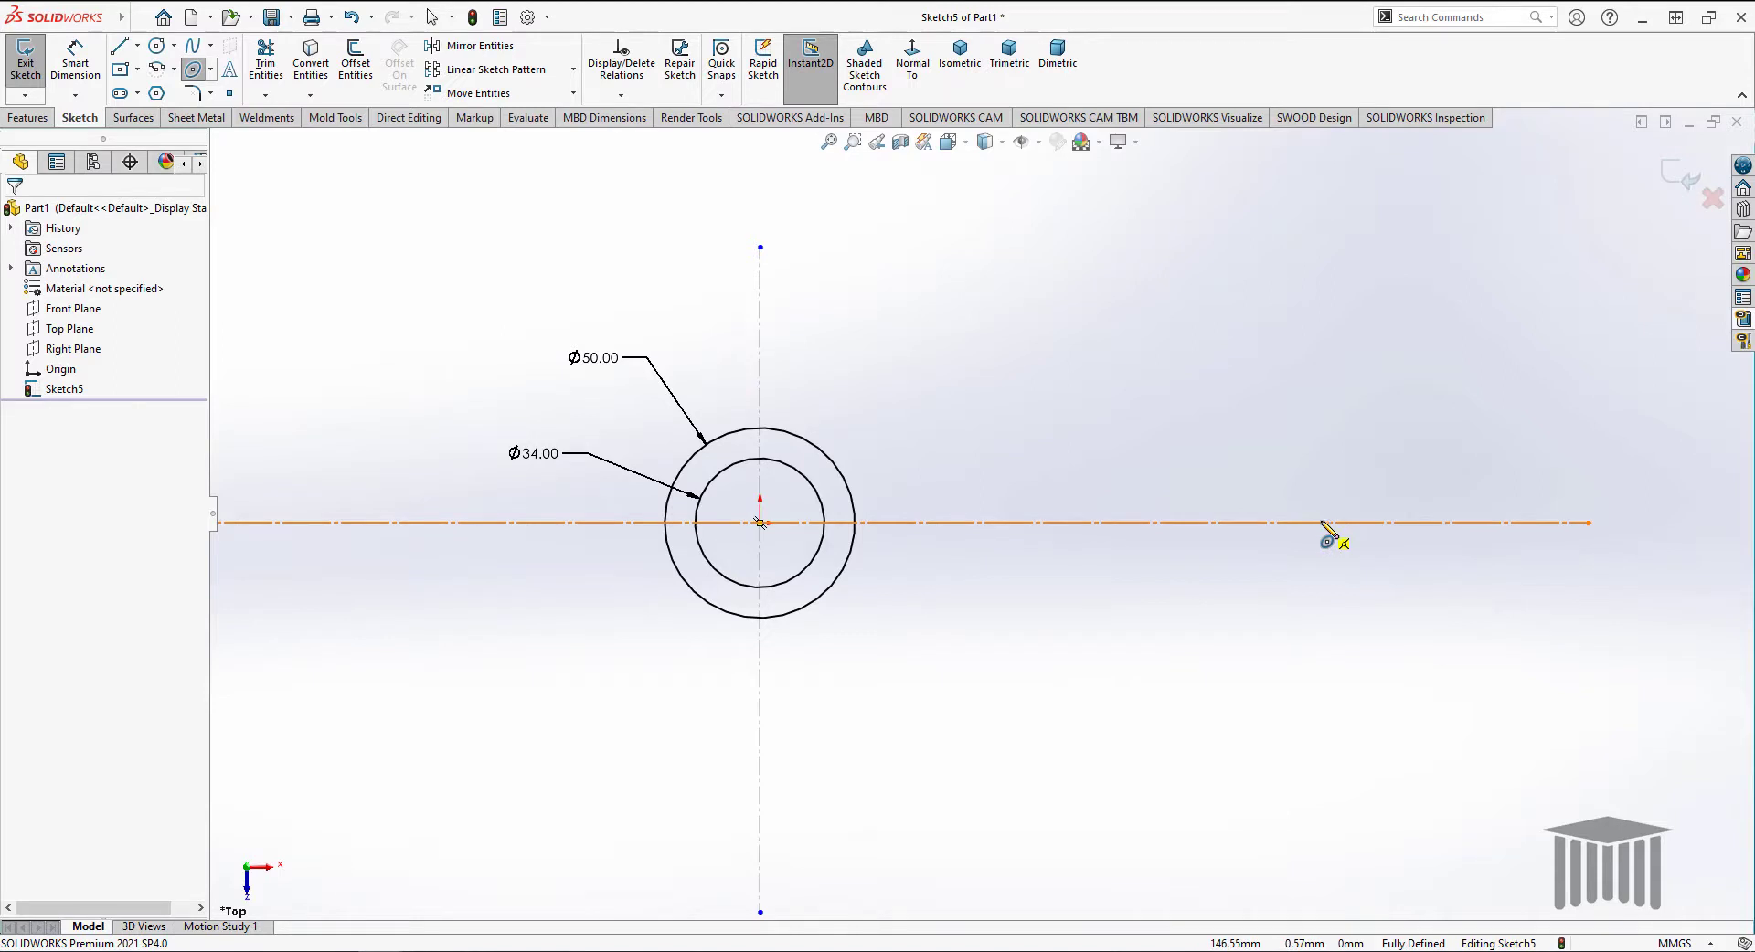
{"action": "left_click", "coordinate": [1359, 523]}
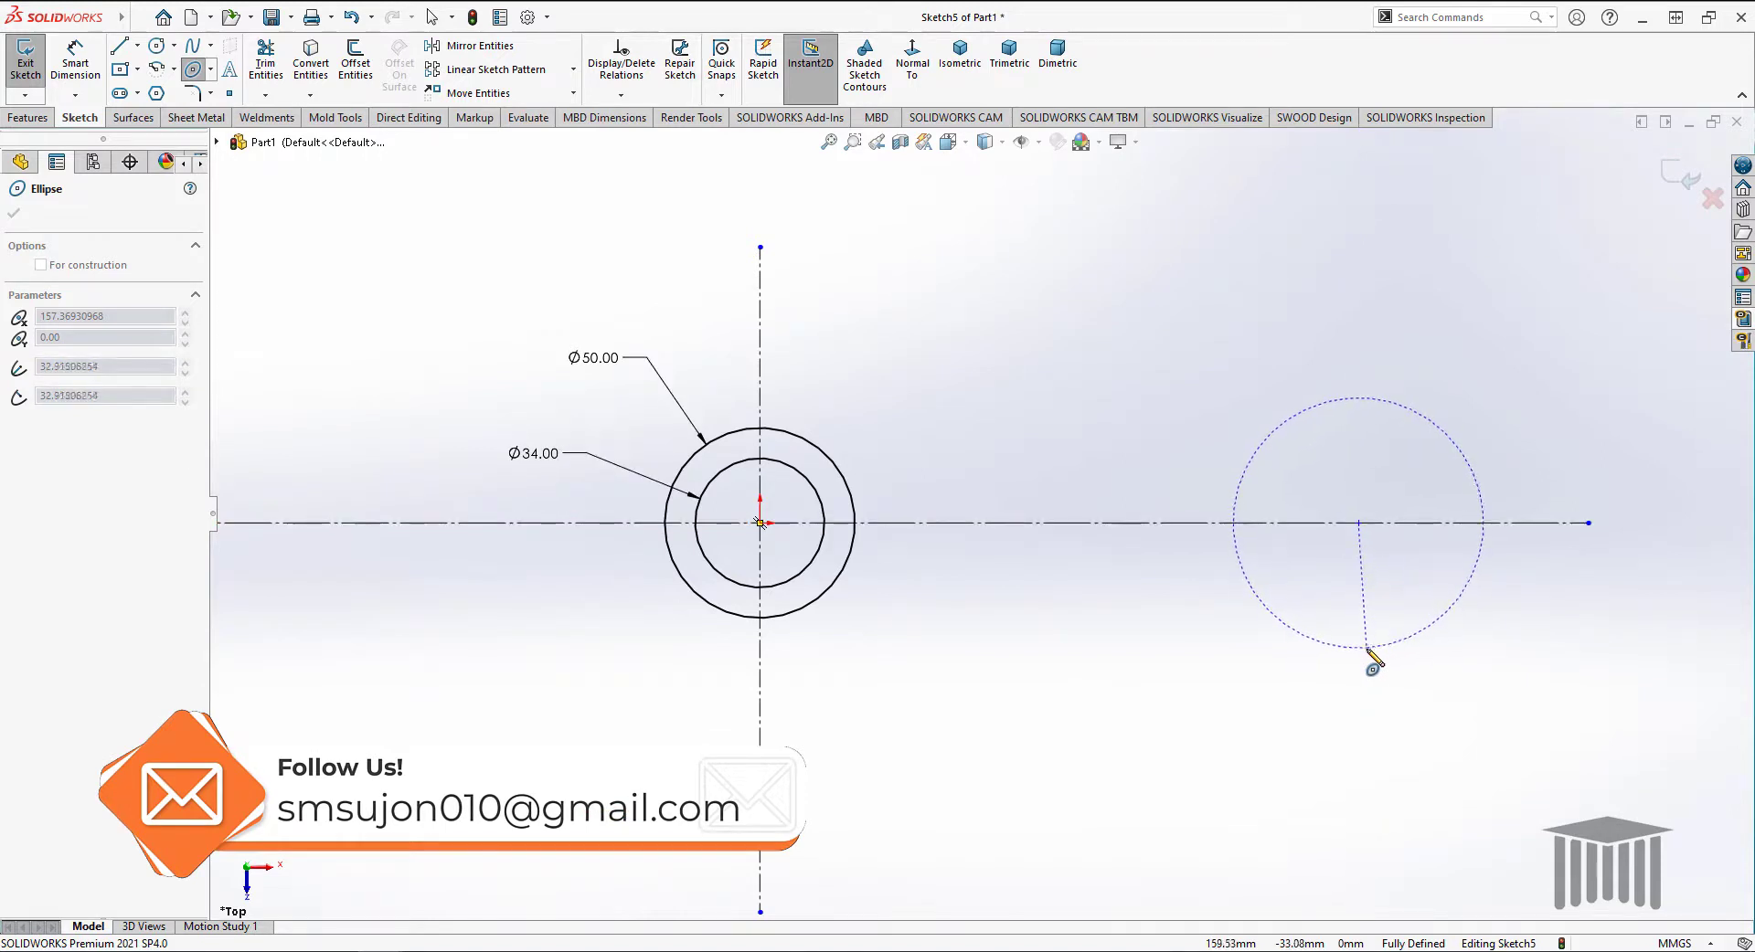
{"action": "left_click", "coordinate": [1360, 651]}
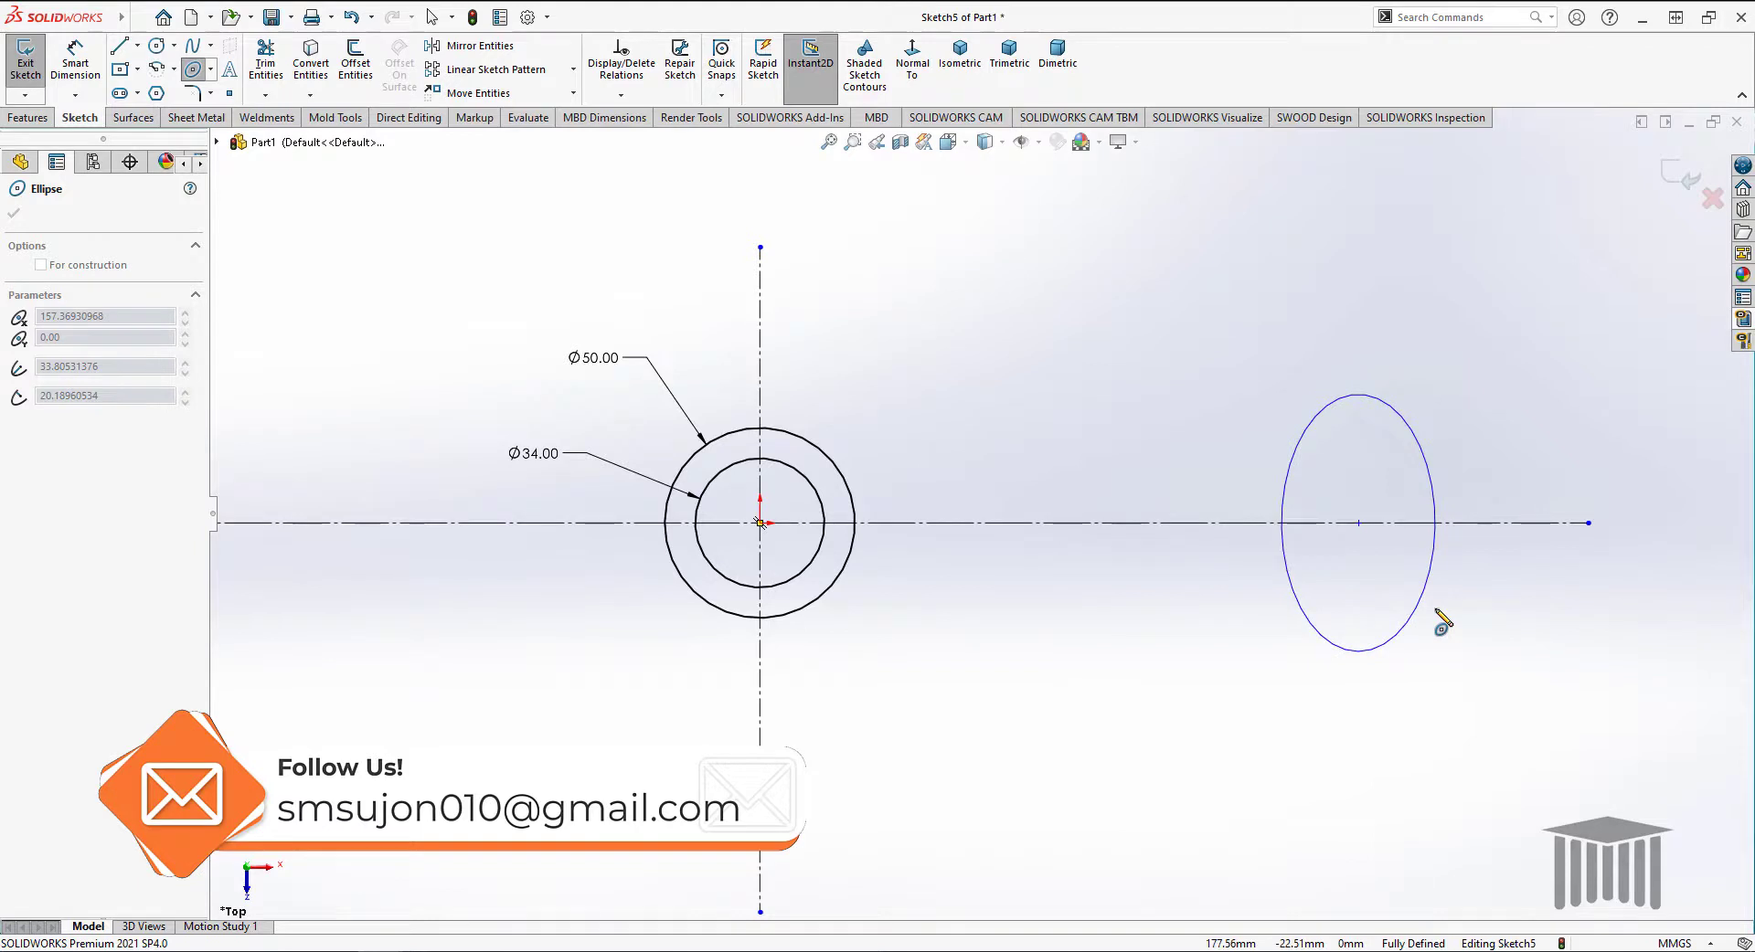
{"action": "left_click", "coordinate": [1438, 614]}
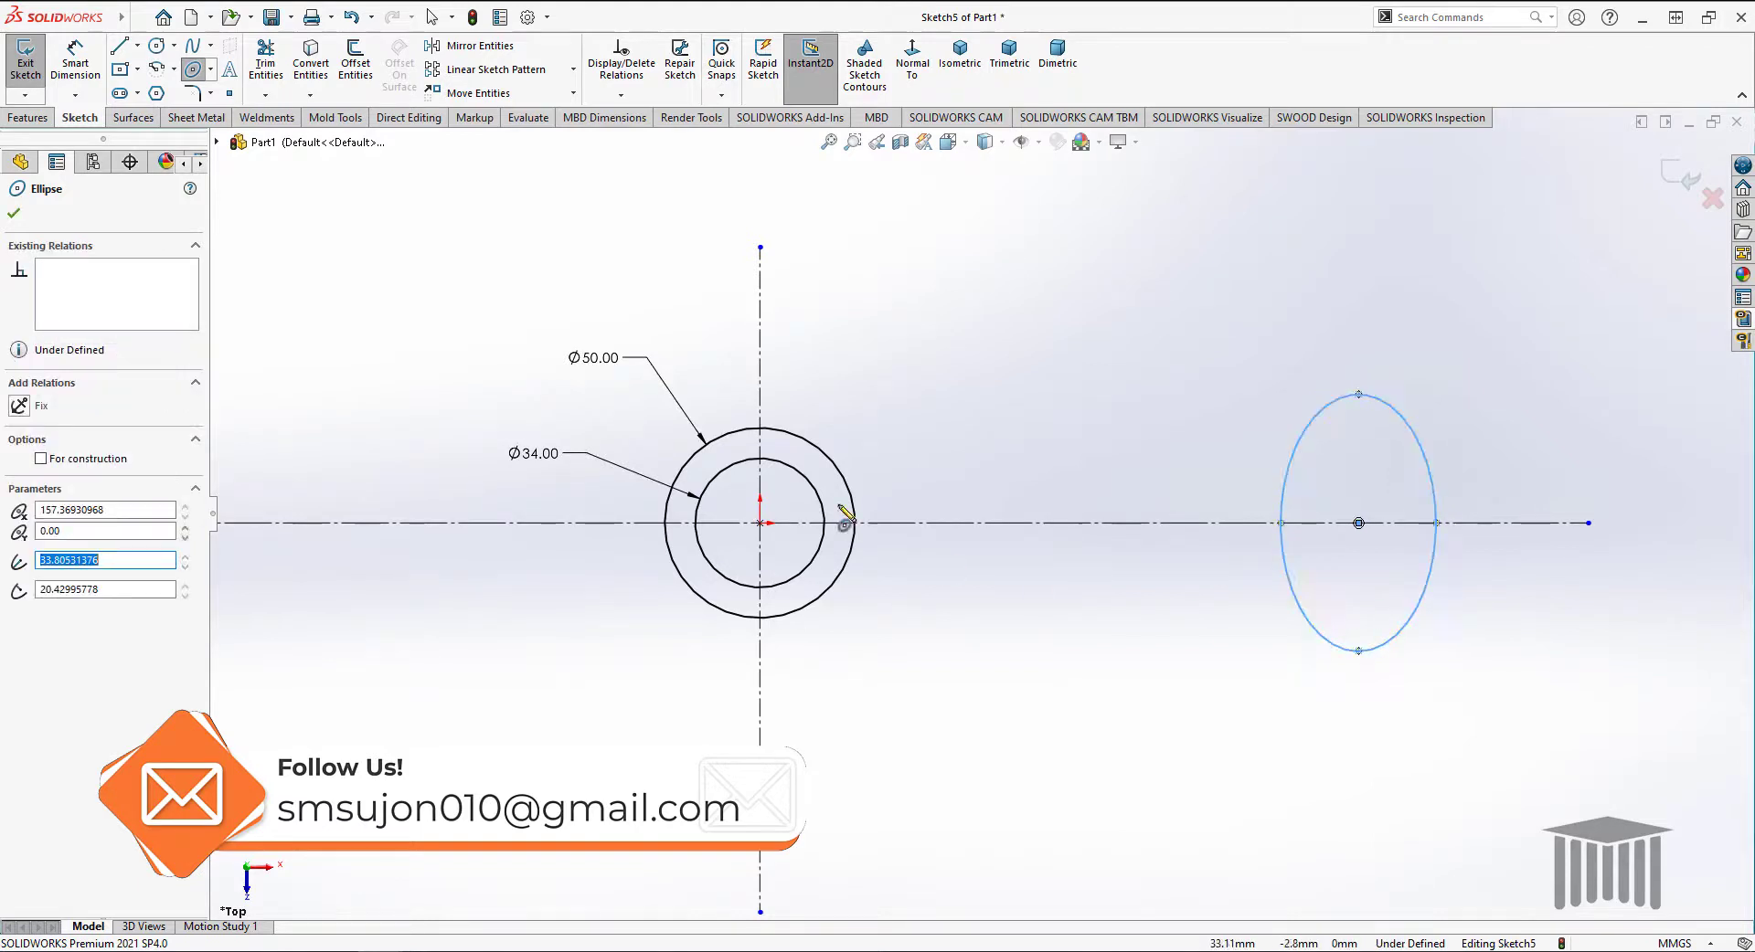
{"action": "left_click", "coordinate": [14, 215]}
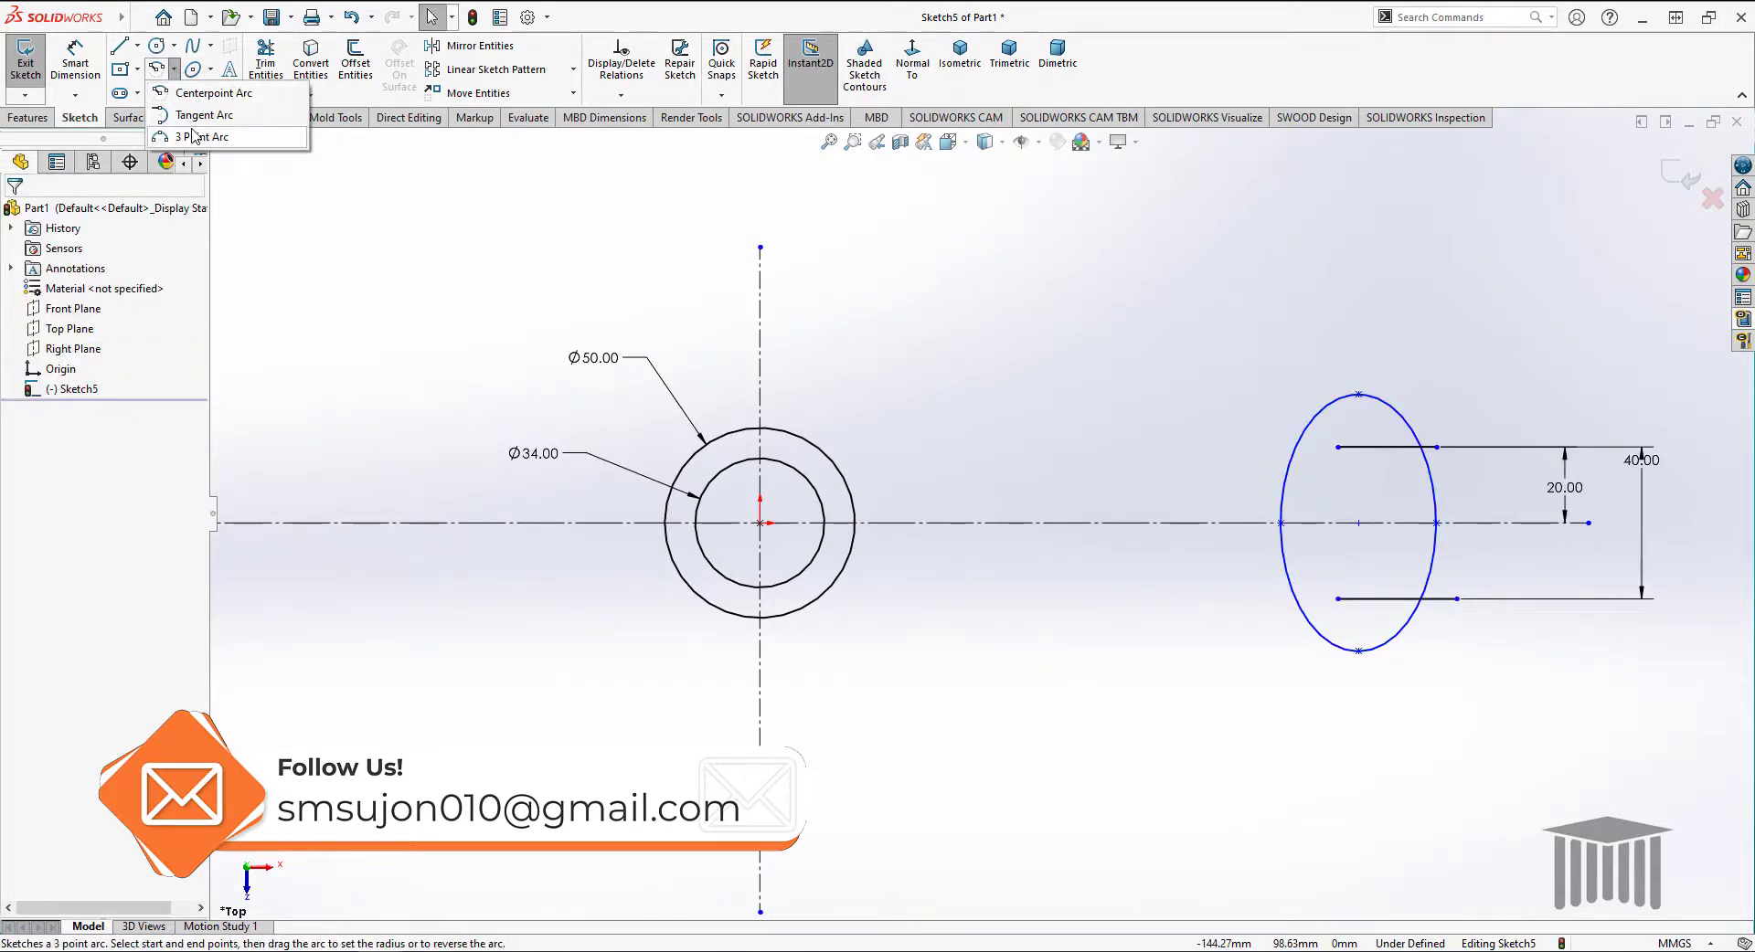
Draw a 3-point arc of about 24.5 mm radius joining the left ends of the two horizontal lines inside the ellipse, bulging toward the circles.
{"action": "left_click", "coordinate": [196, 129]}
{"action": "left_click", "coordinate": [1338, 448]}
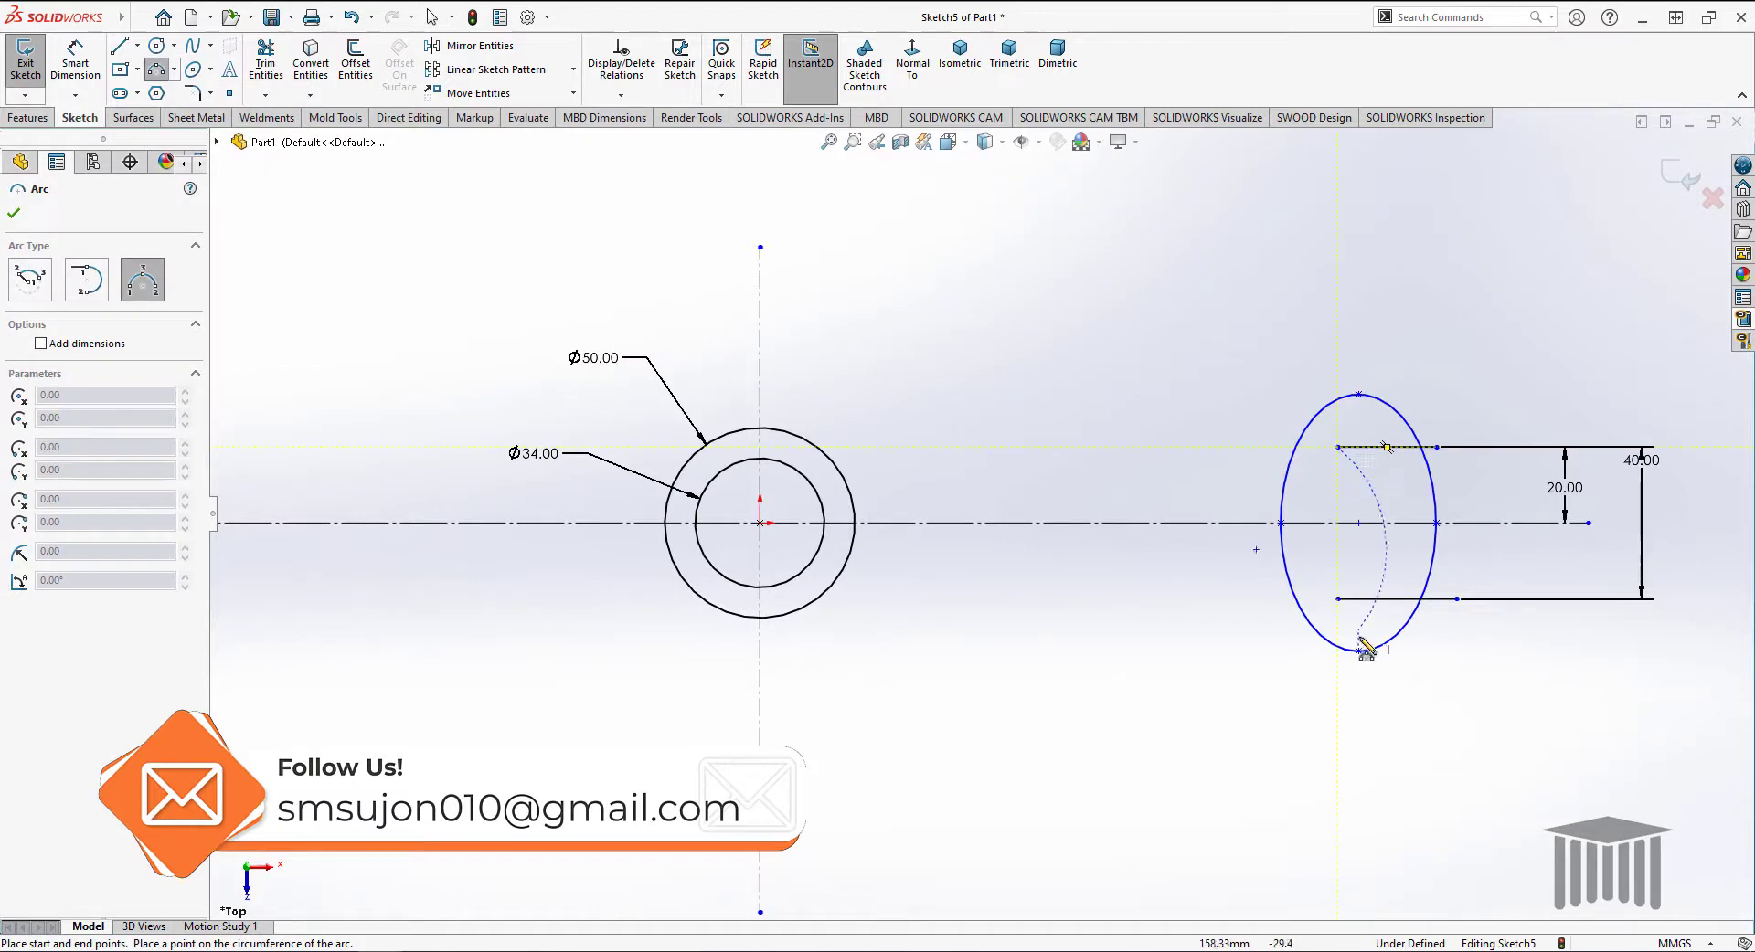
{"action": "left_click", "coordinate": [1338, 598]}
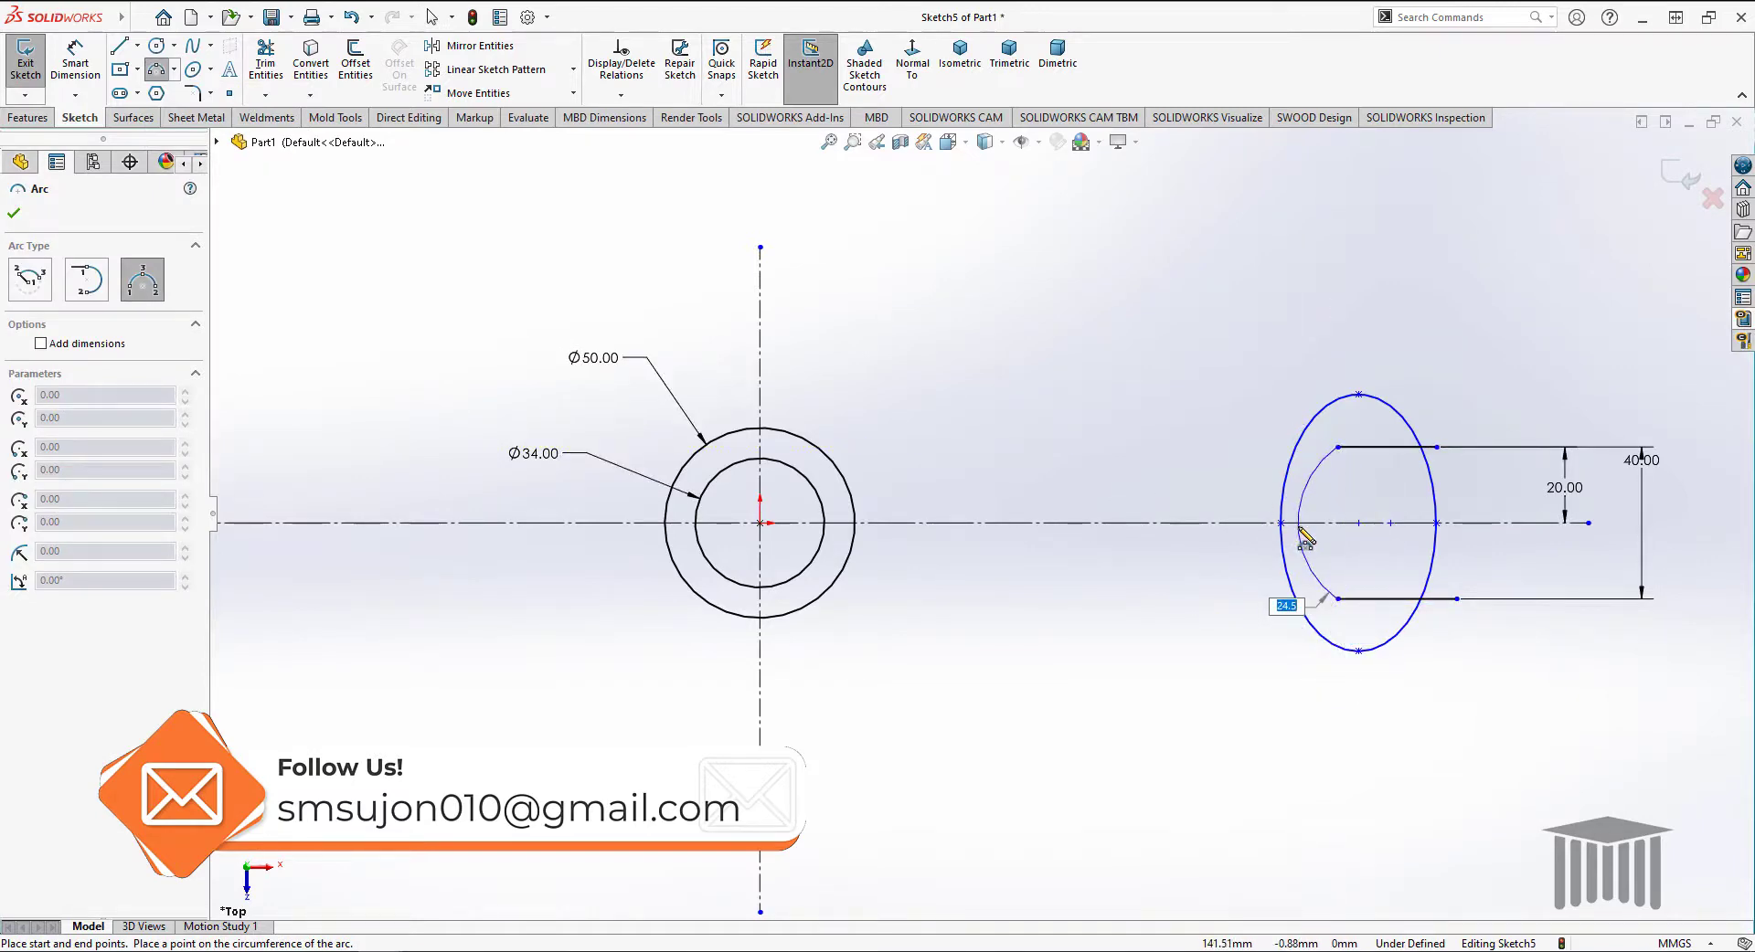
{"action": "left_click", "coordinate": [1298, 527]}
{"action": "right_click", "coordinate": [1084, 293]}
{"action": "left_click", "coordinate": [1126, 309]}
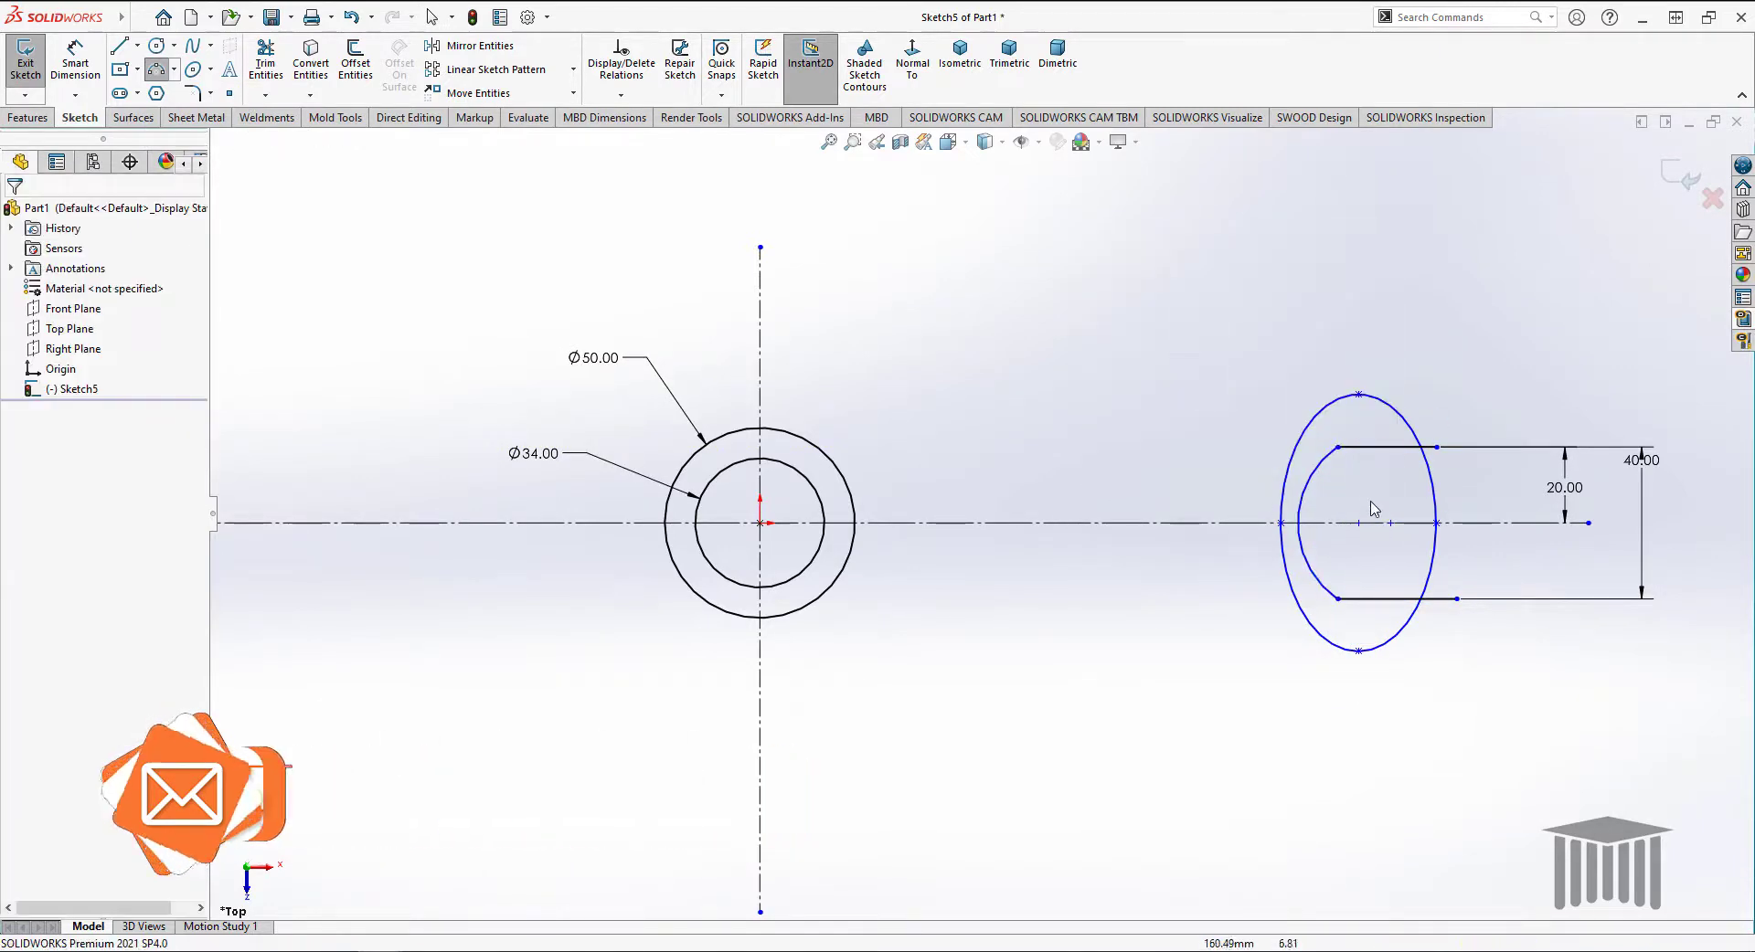
Dimension the arc between the two horizontal lines inside the ellipse with a radius of 32 mm.
{"action": "left_click", "coordinate": [76, 60]}
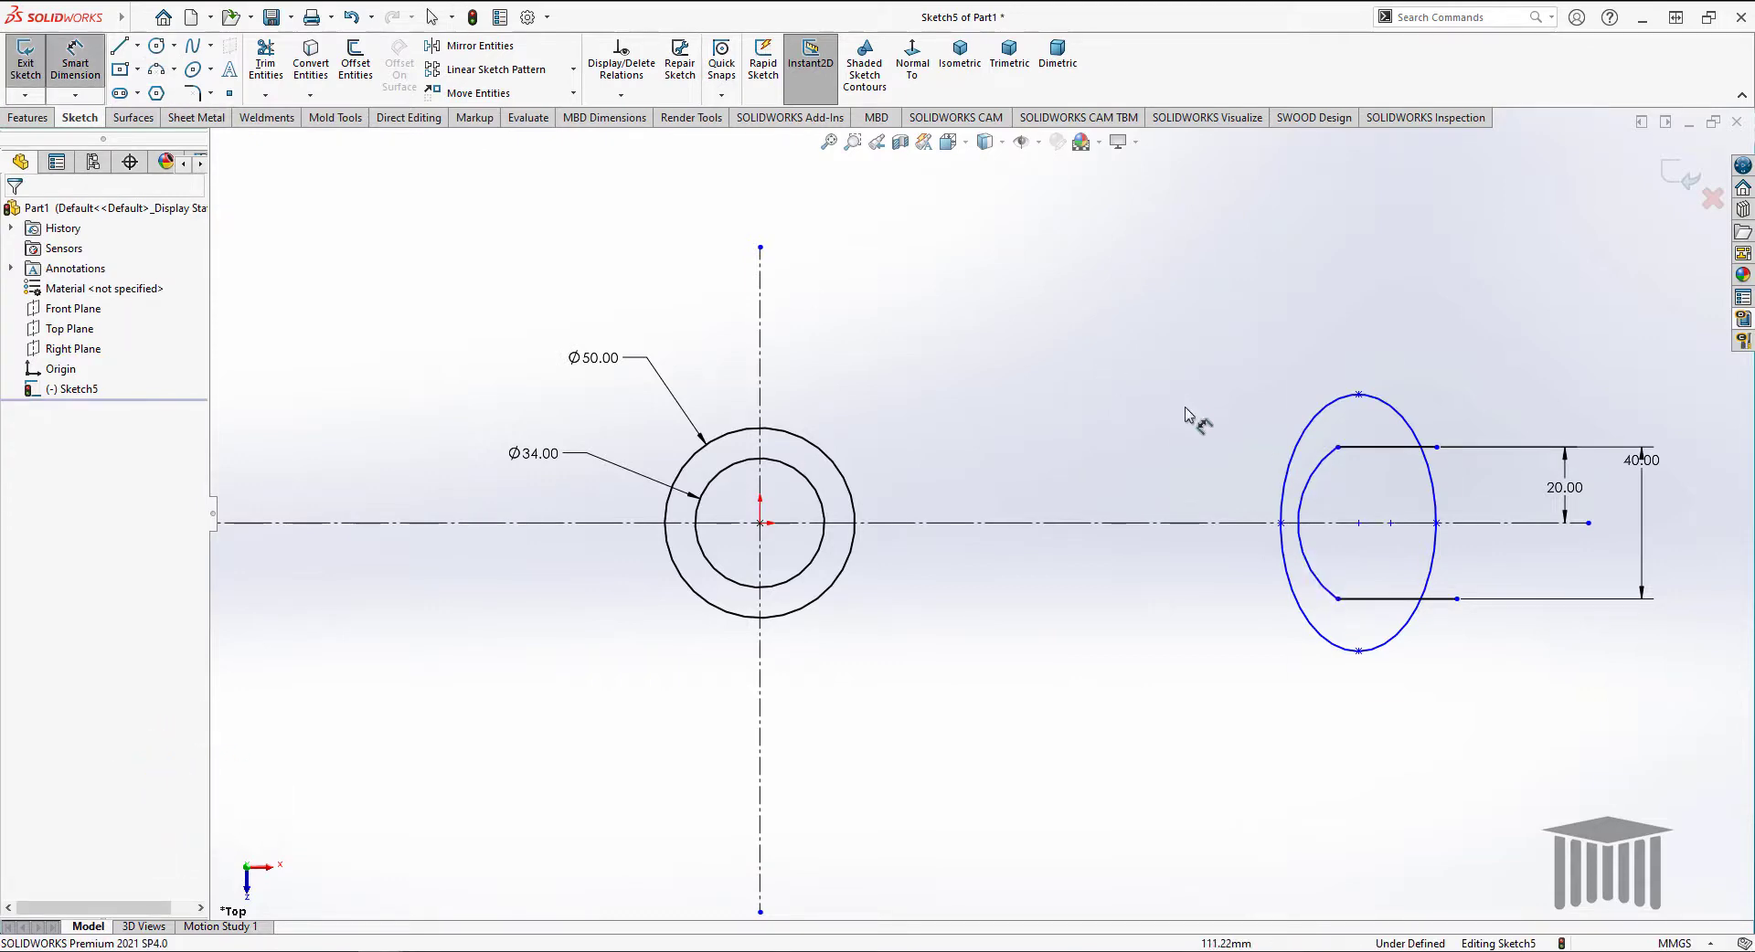
{"action": "left_click", "coordinate": [1325, 471]}
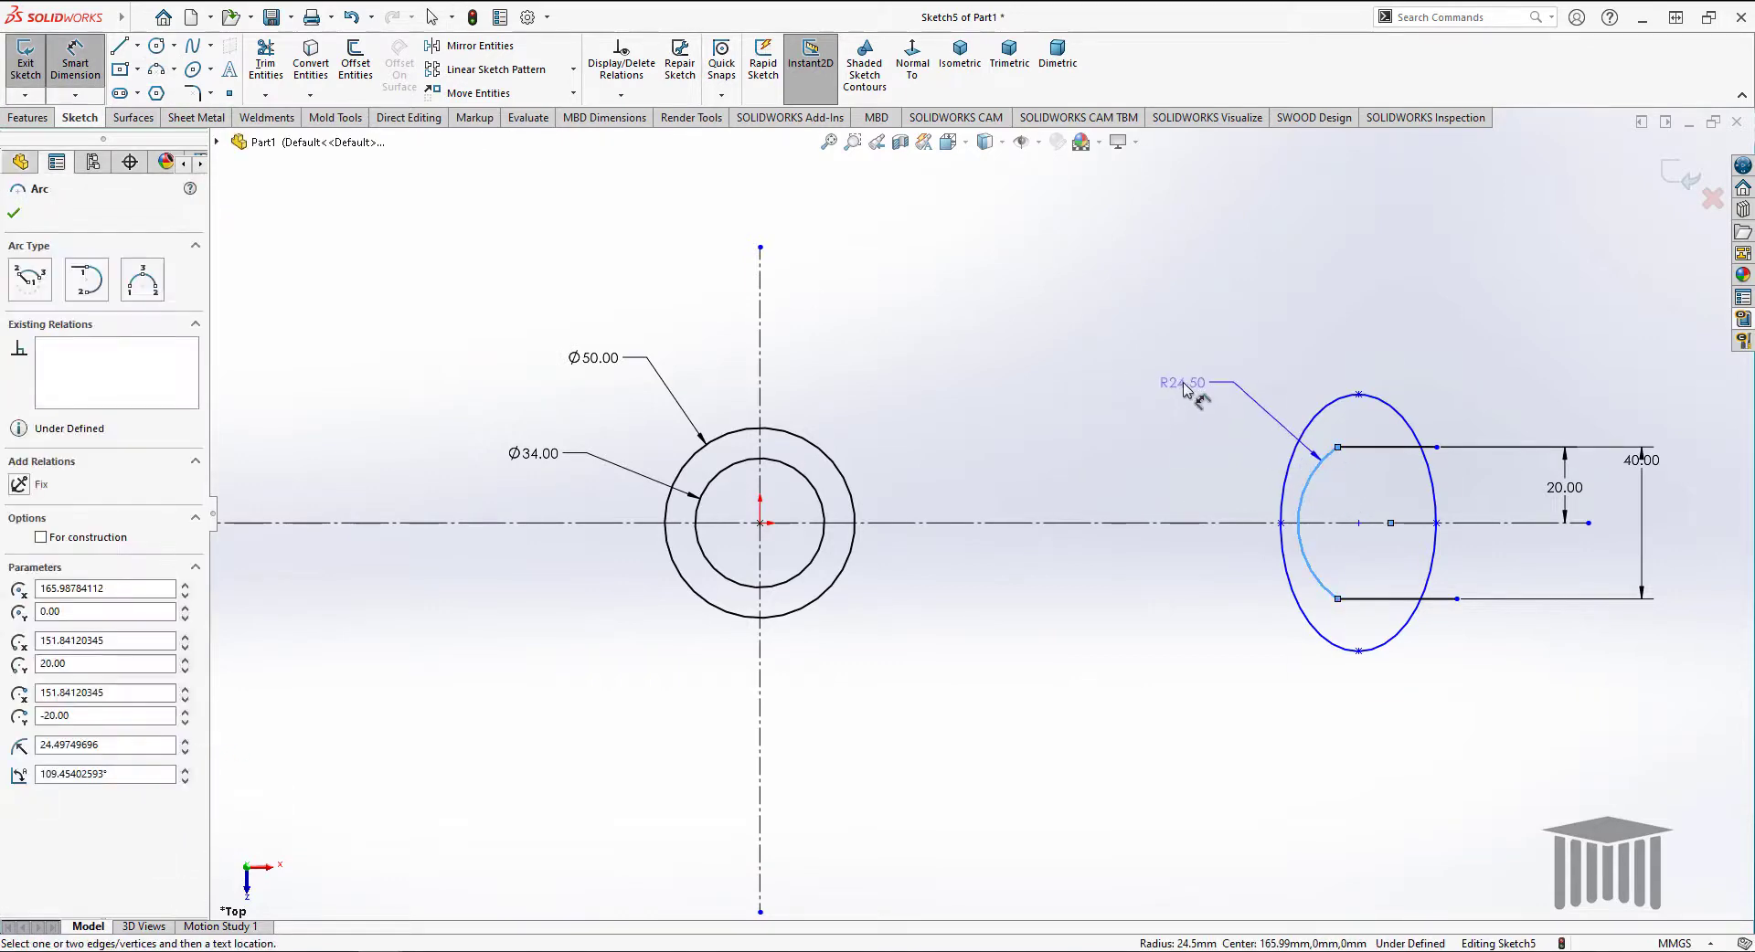
{"action": "left_click", "coordinate": [1188, 384]}
{"action": "type", "text": "20"}
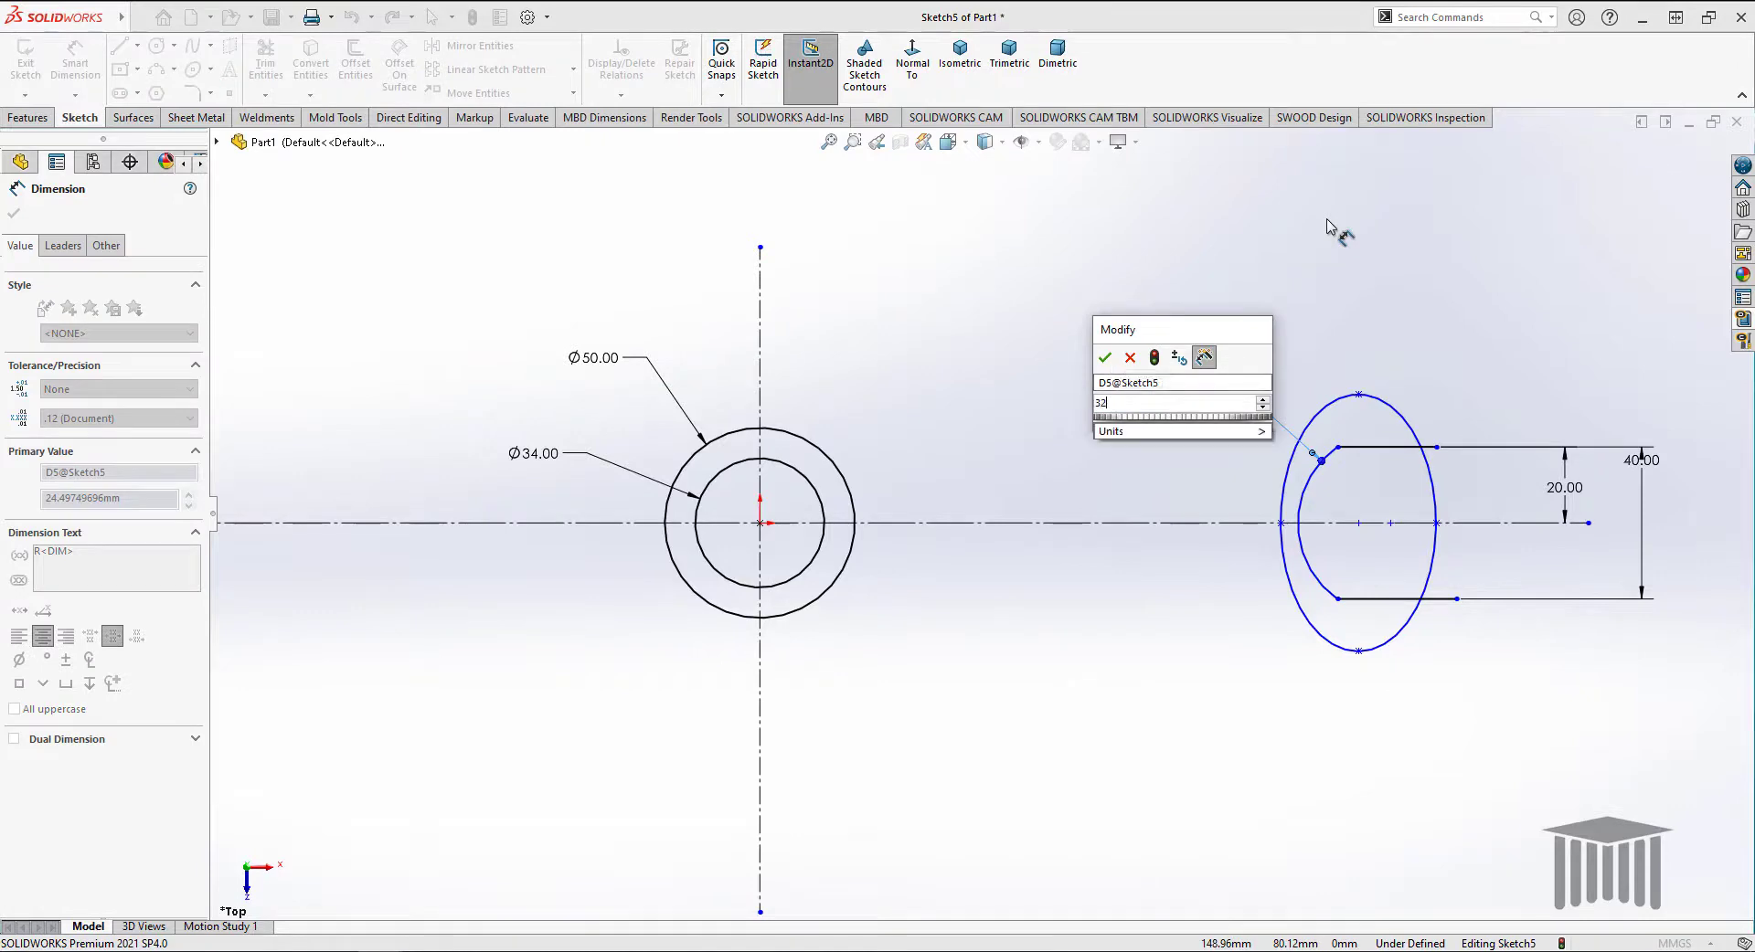
{"action": "key", "text": "Return"}
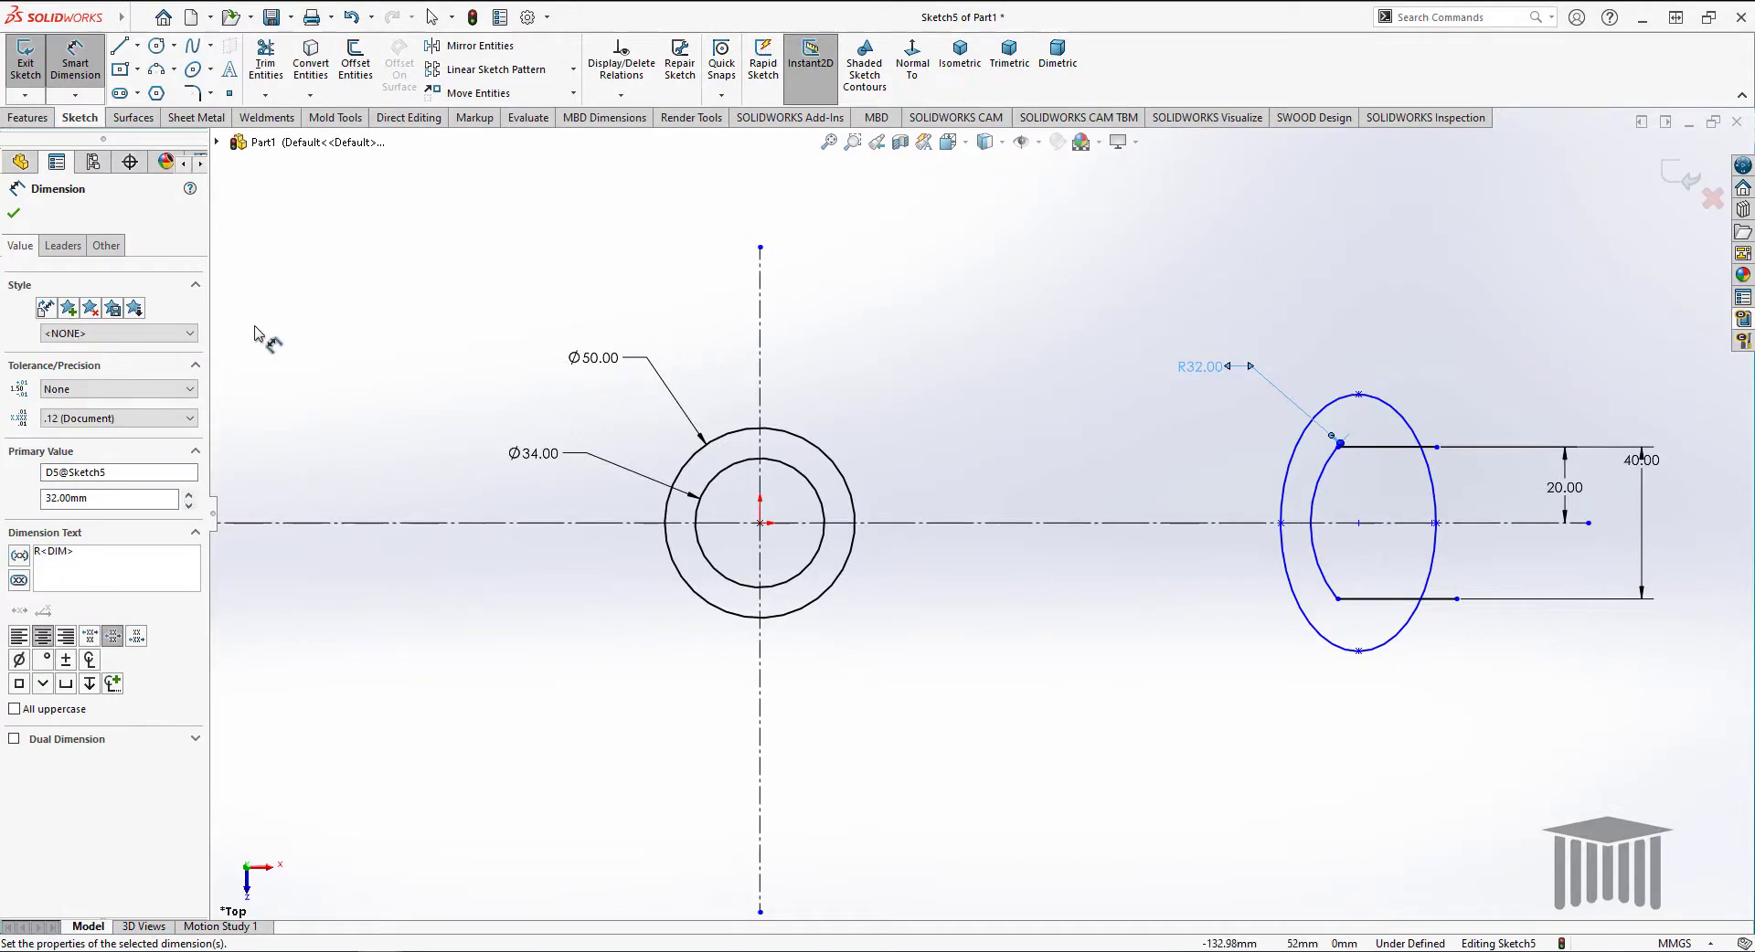
{"action": "left_click", "coordinate": [13, 217]}
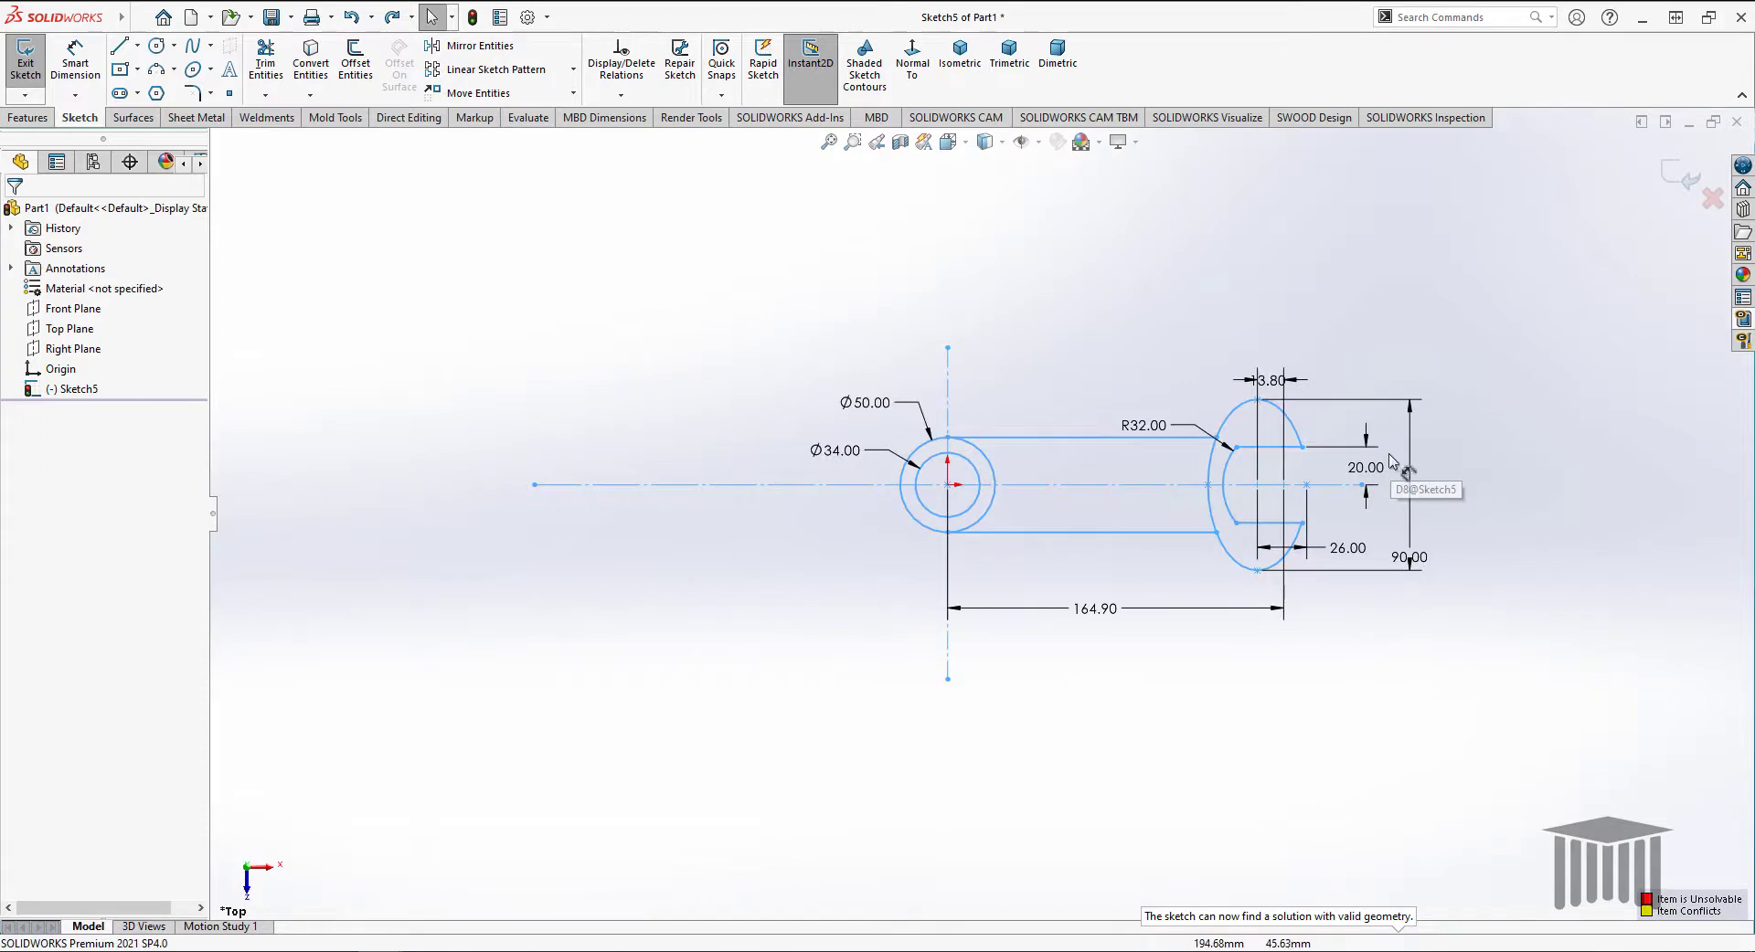
Fully define the sketch and set the horizontal distance from the origin to the R32 arc's centre to 164.9 mm.
{"action": "key", "text": "ctrl+z"}
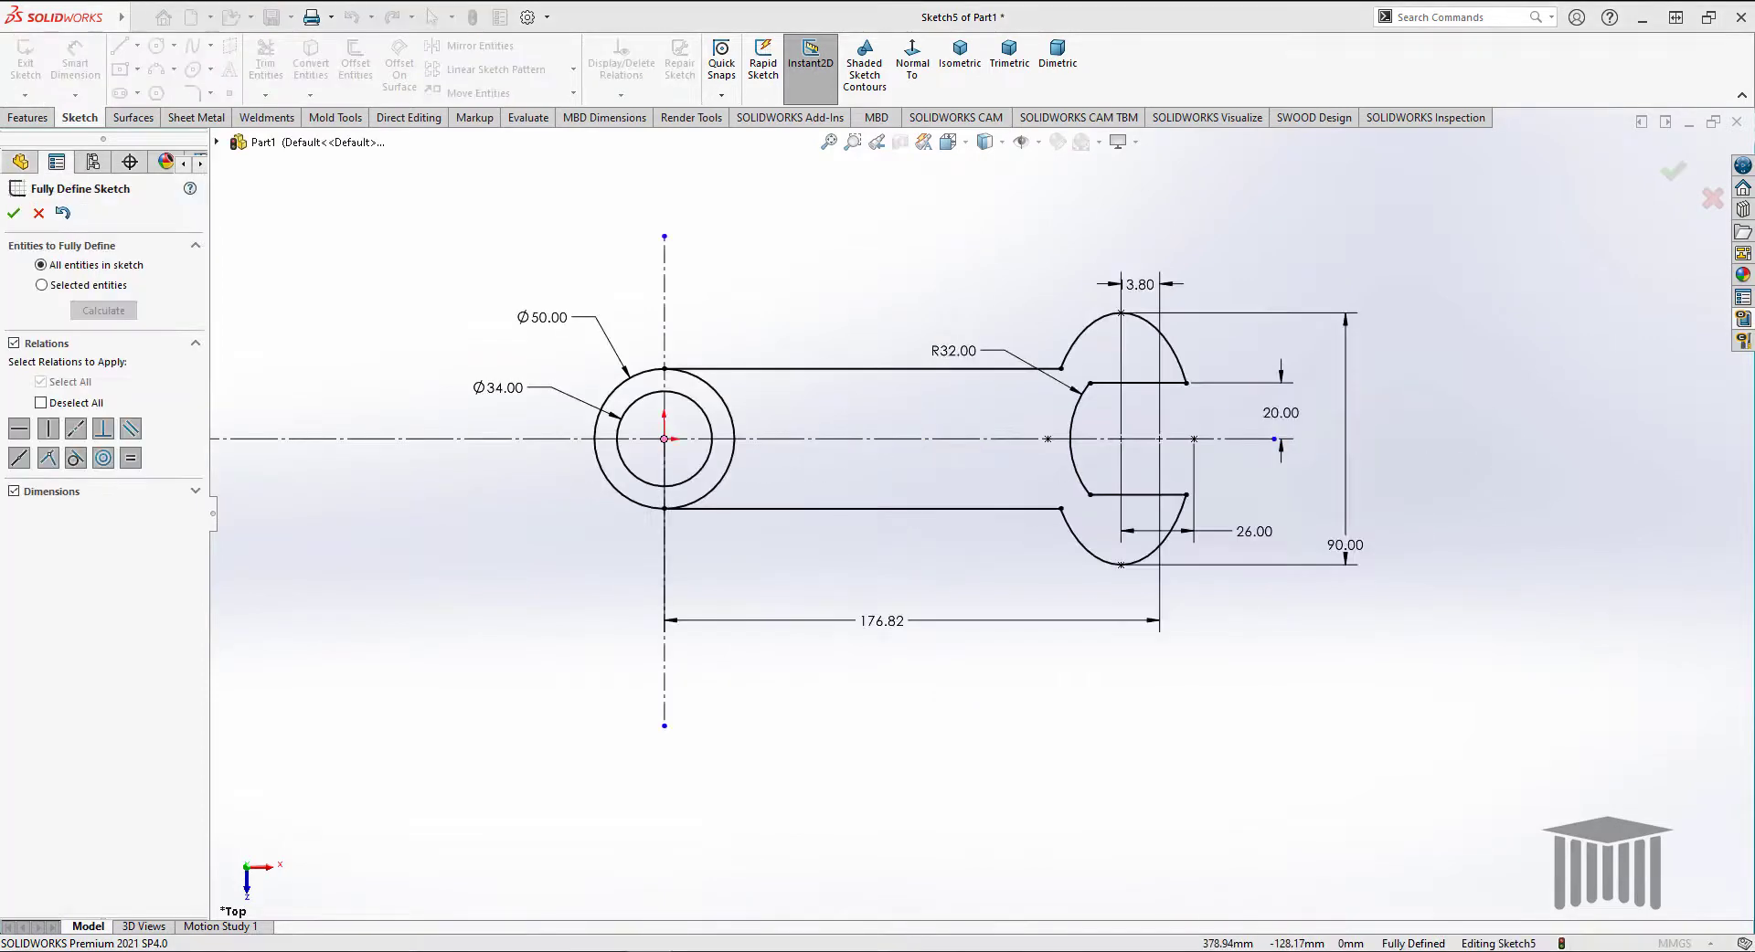
{"action": "left_click", "coordinate": [14, 212]}
{"action": "double_click", "coordinate": [889, 623]}
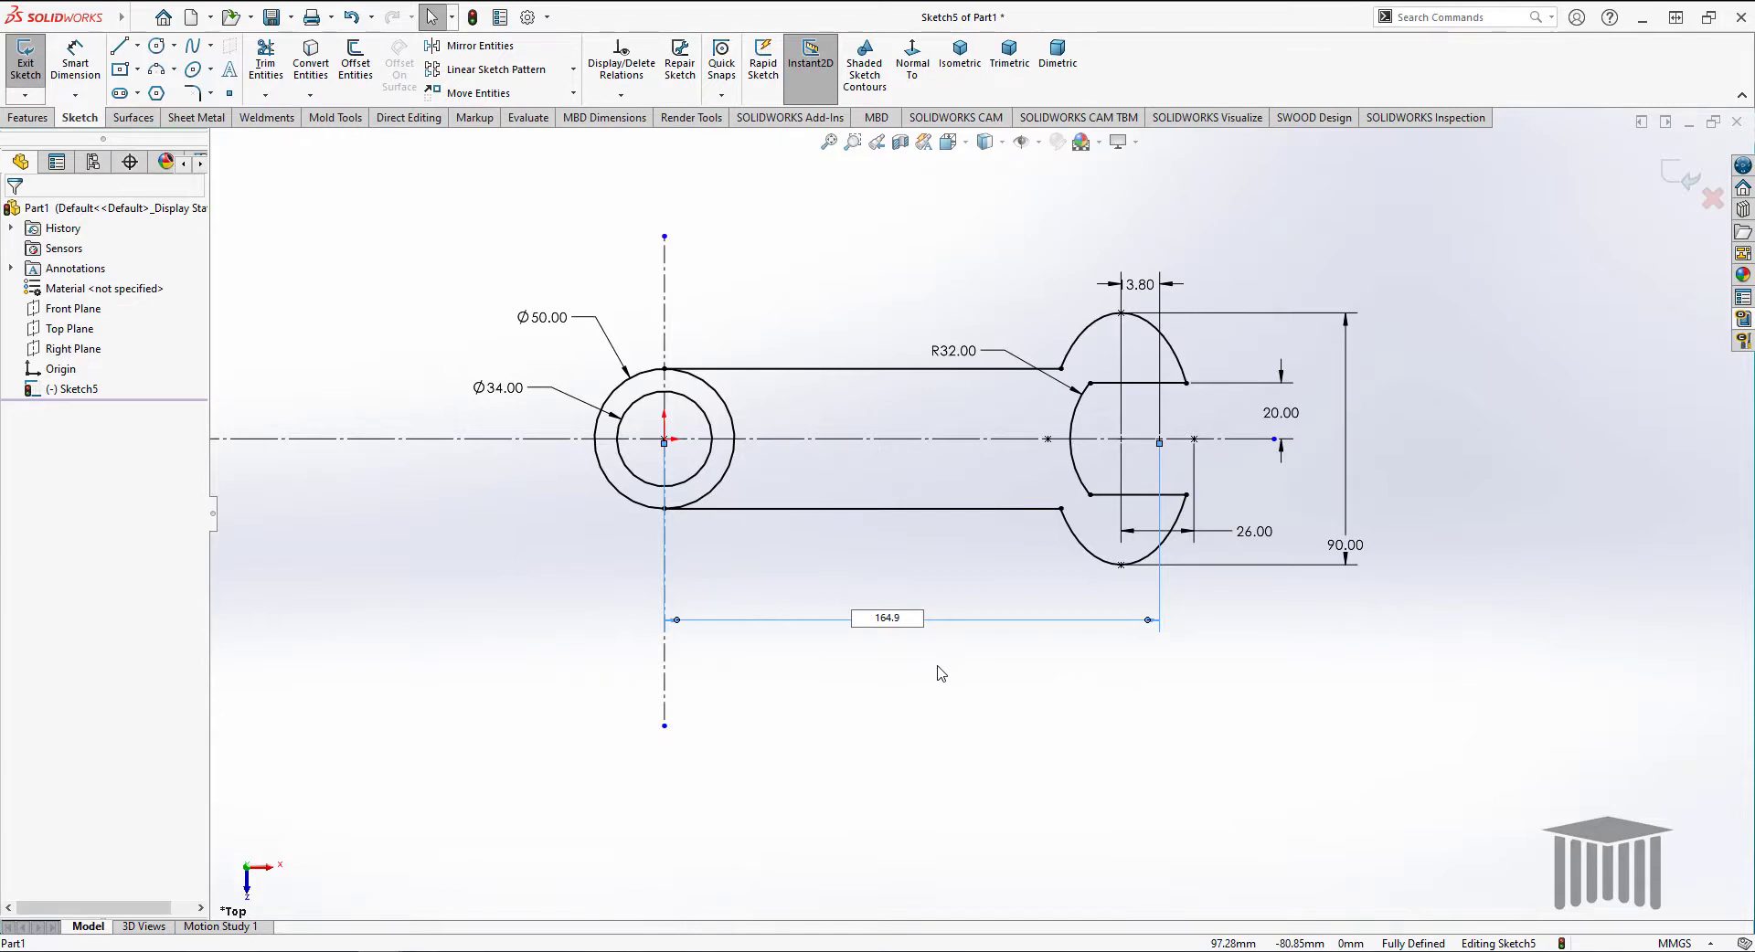
{"action": "key", "text": "Return"}
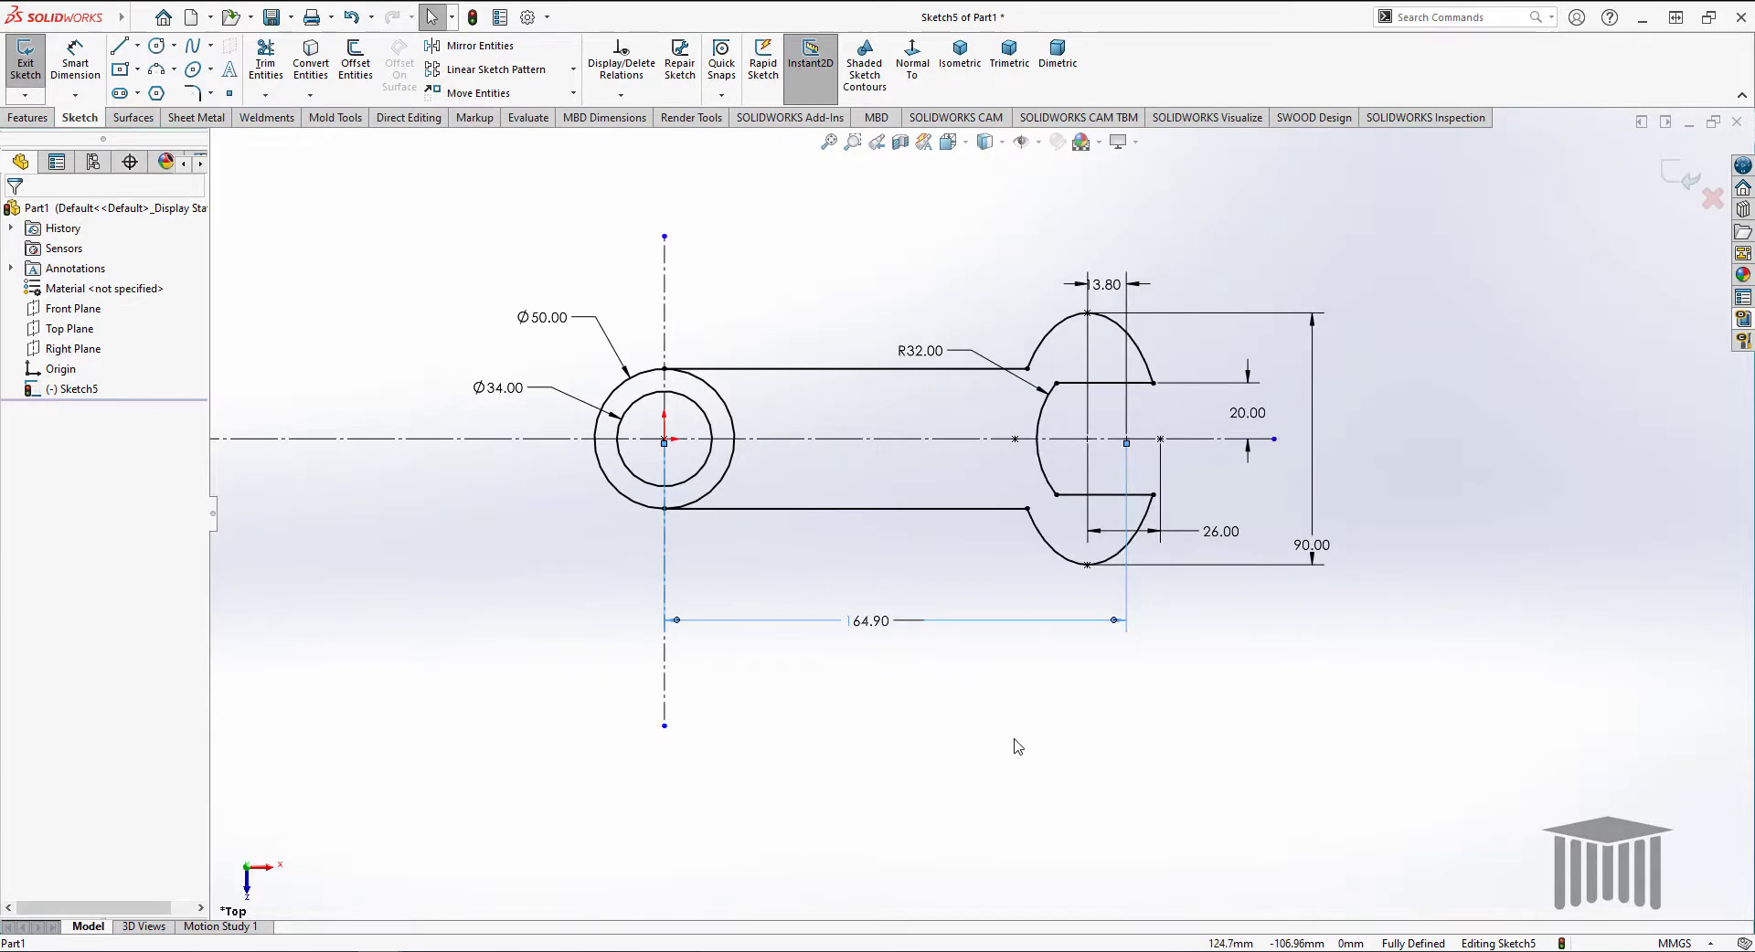
Trim away the half of the 50 mm circle that lies between the two long handle lines, facing the jaw end.
{"action": "left_click", "coordinate": [265, 59]}
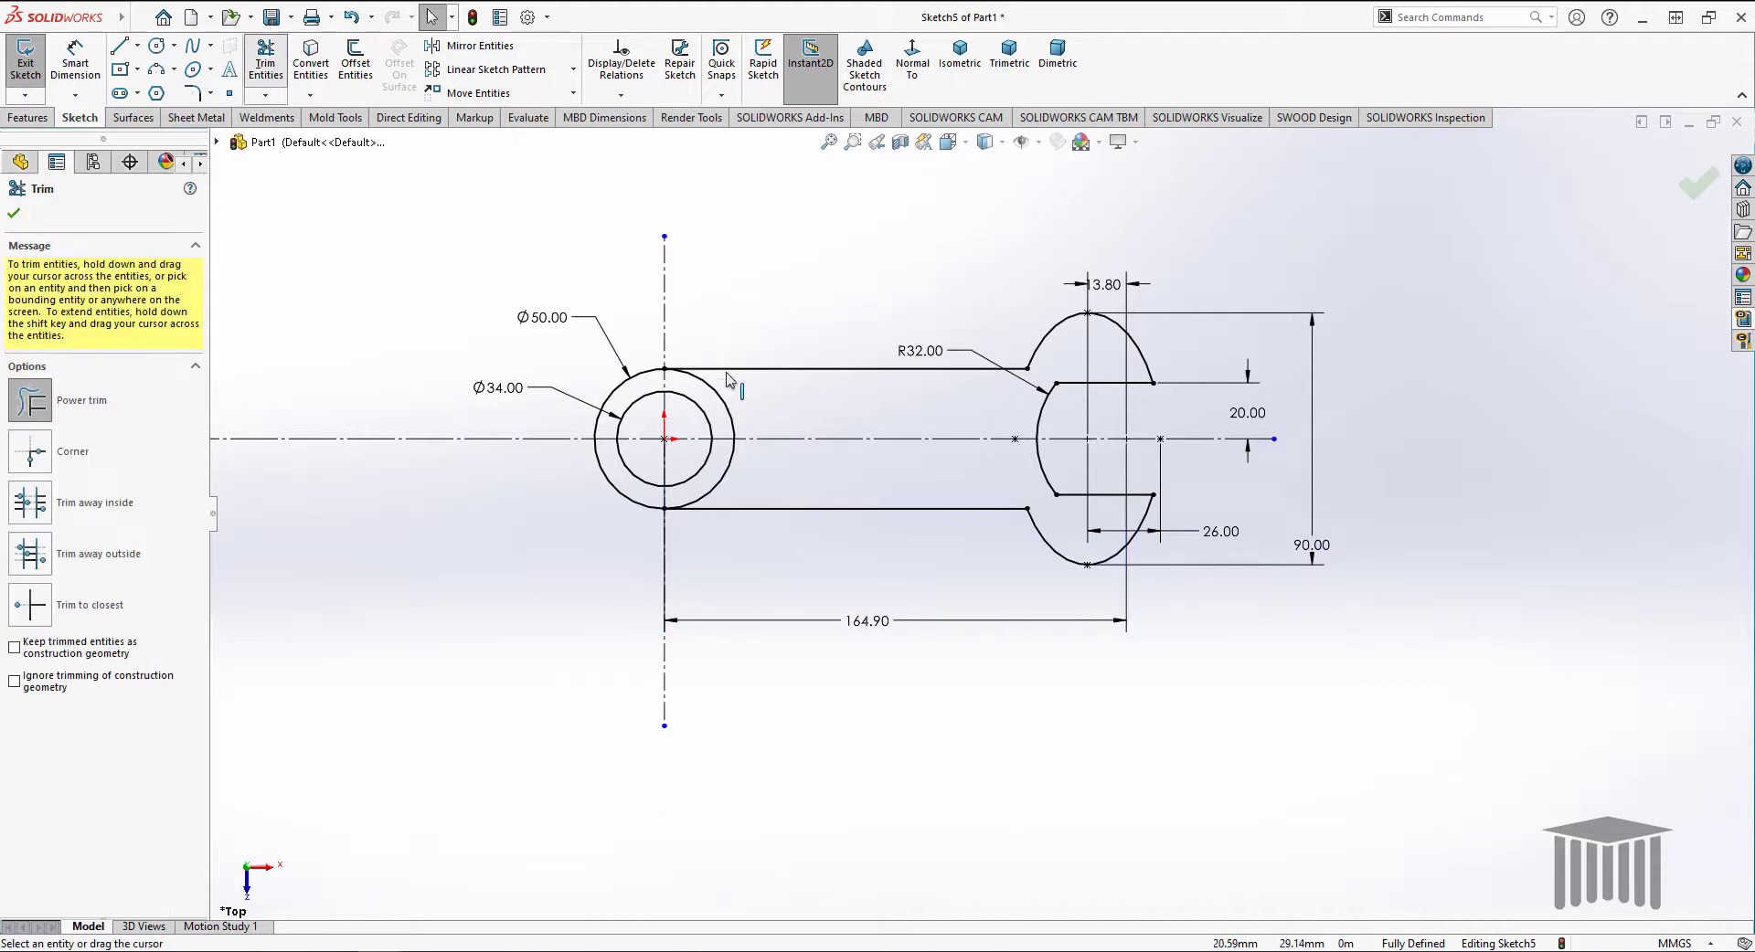
{"action": "left_click_drag", "start_coordinate": [749, 420], "coordinate": [707, 407]}
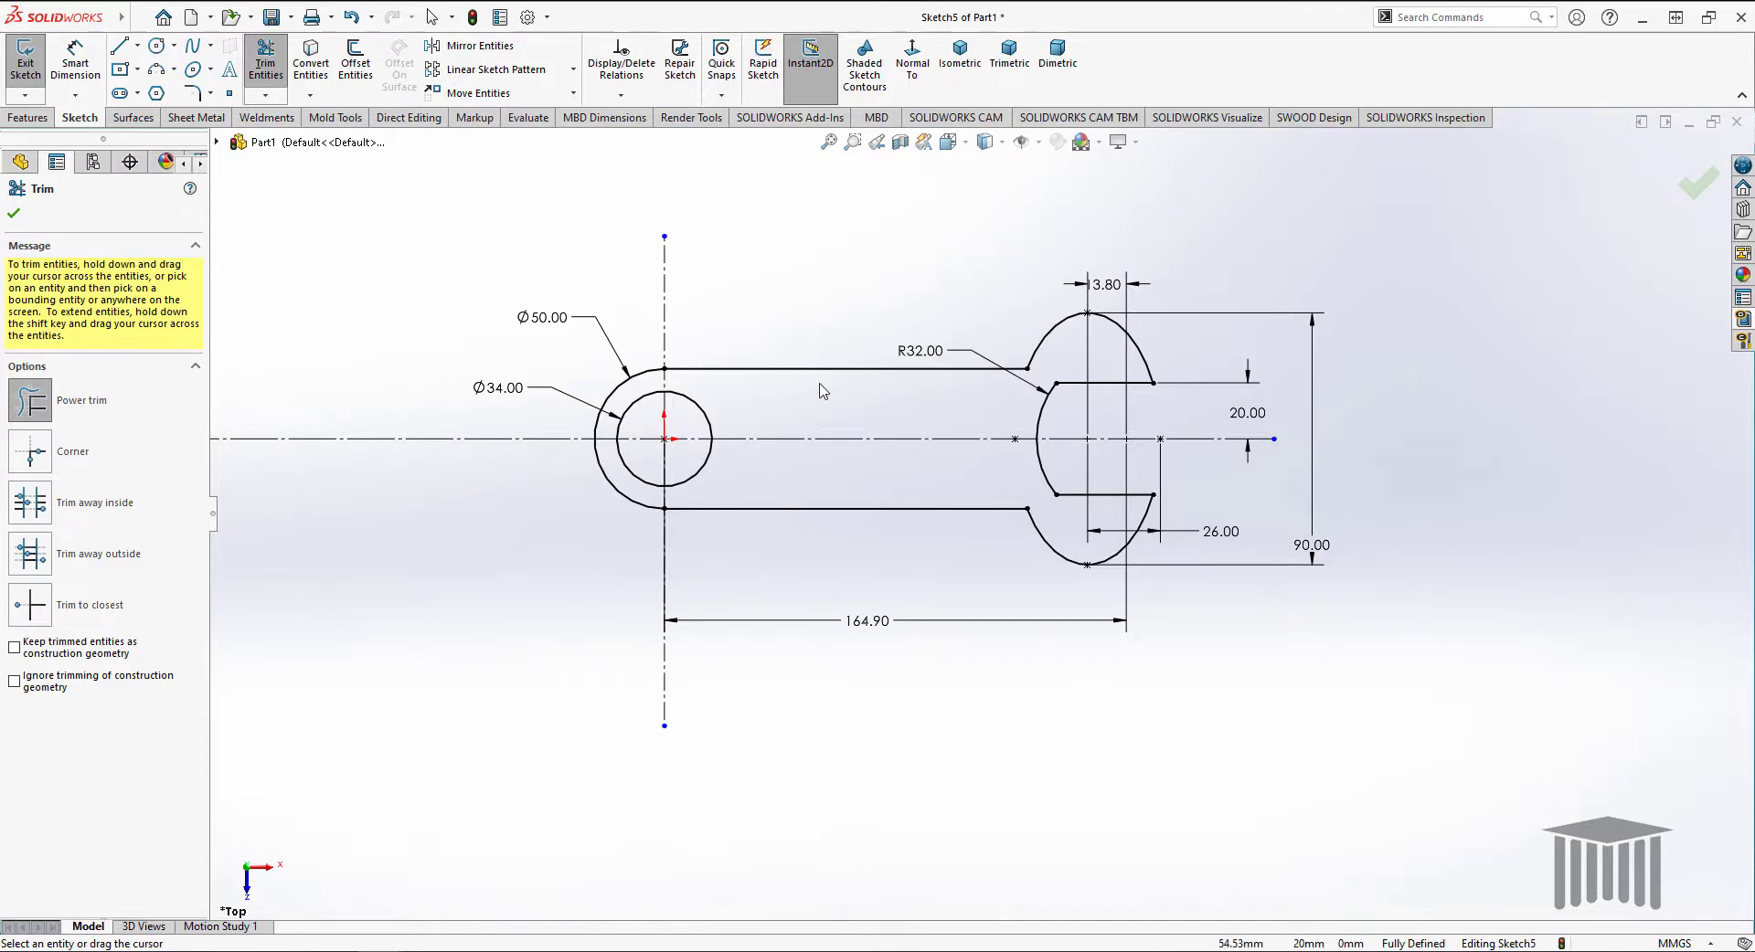
{"action": "left_click", "coordinate": [13, 216]}
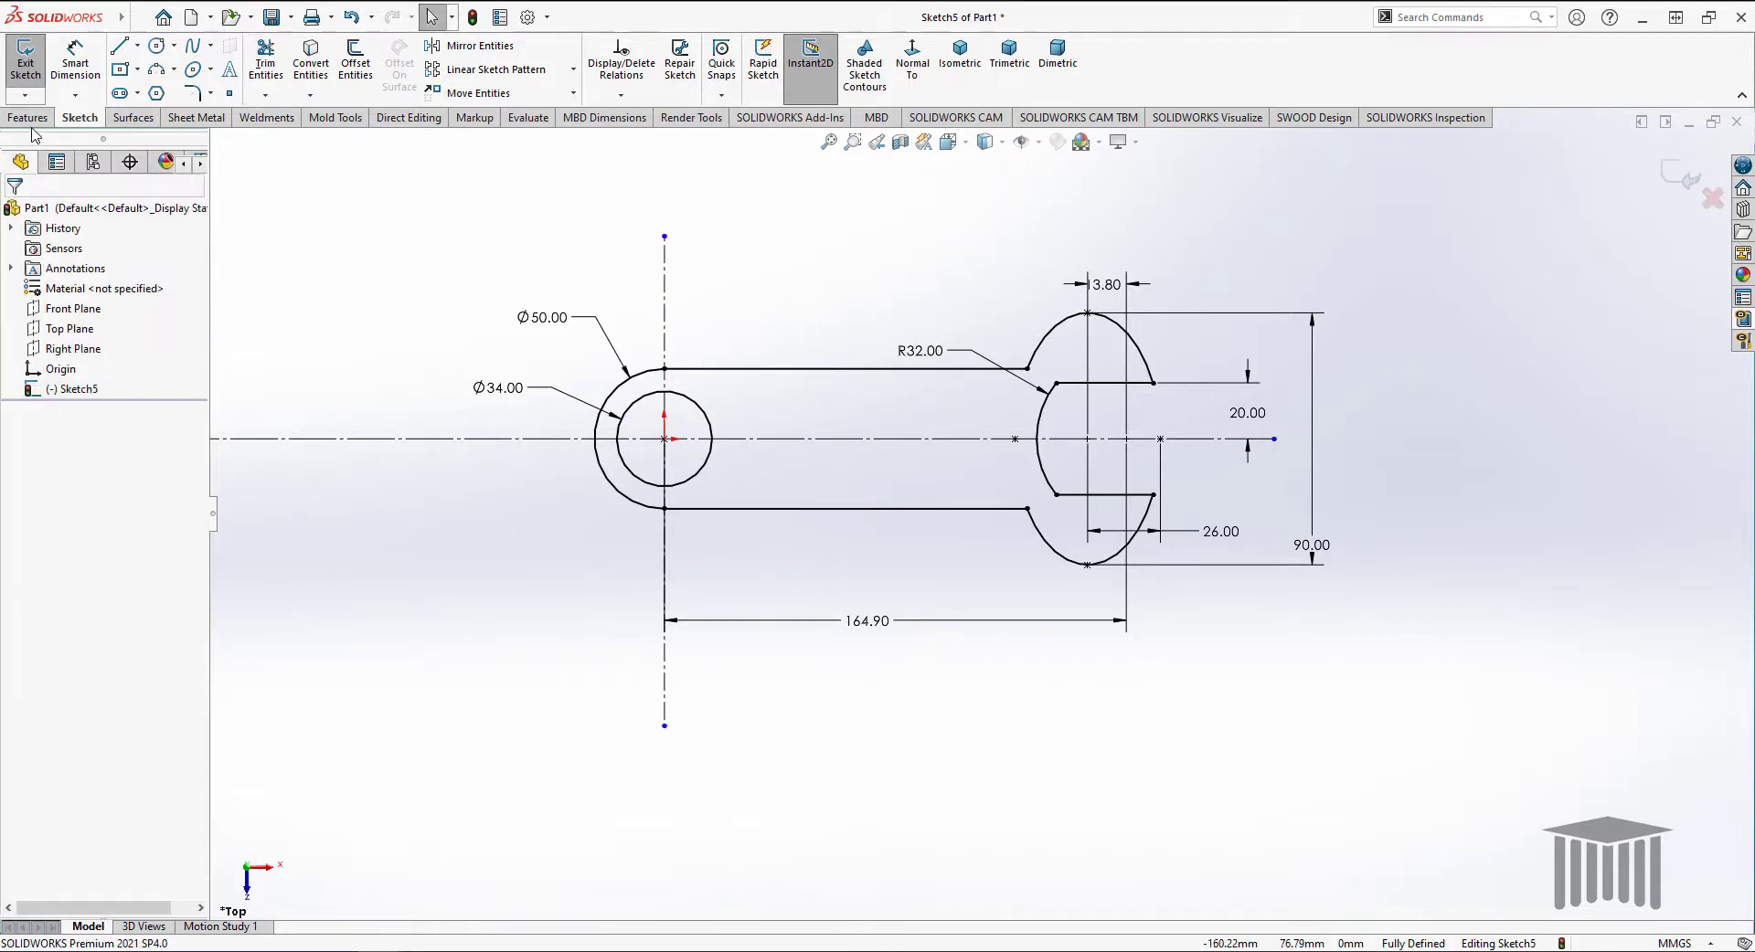
Extrude the wrench profile as a boss with a Blind depth of 10 mm.
{"action": "left_click", "coordinate": [28, 117]}
{"action": "left_click", "coordinate": [37, 75]}
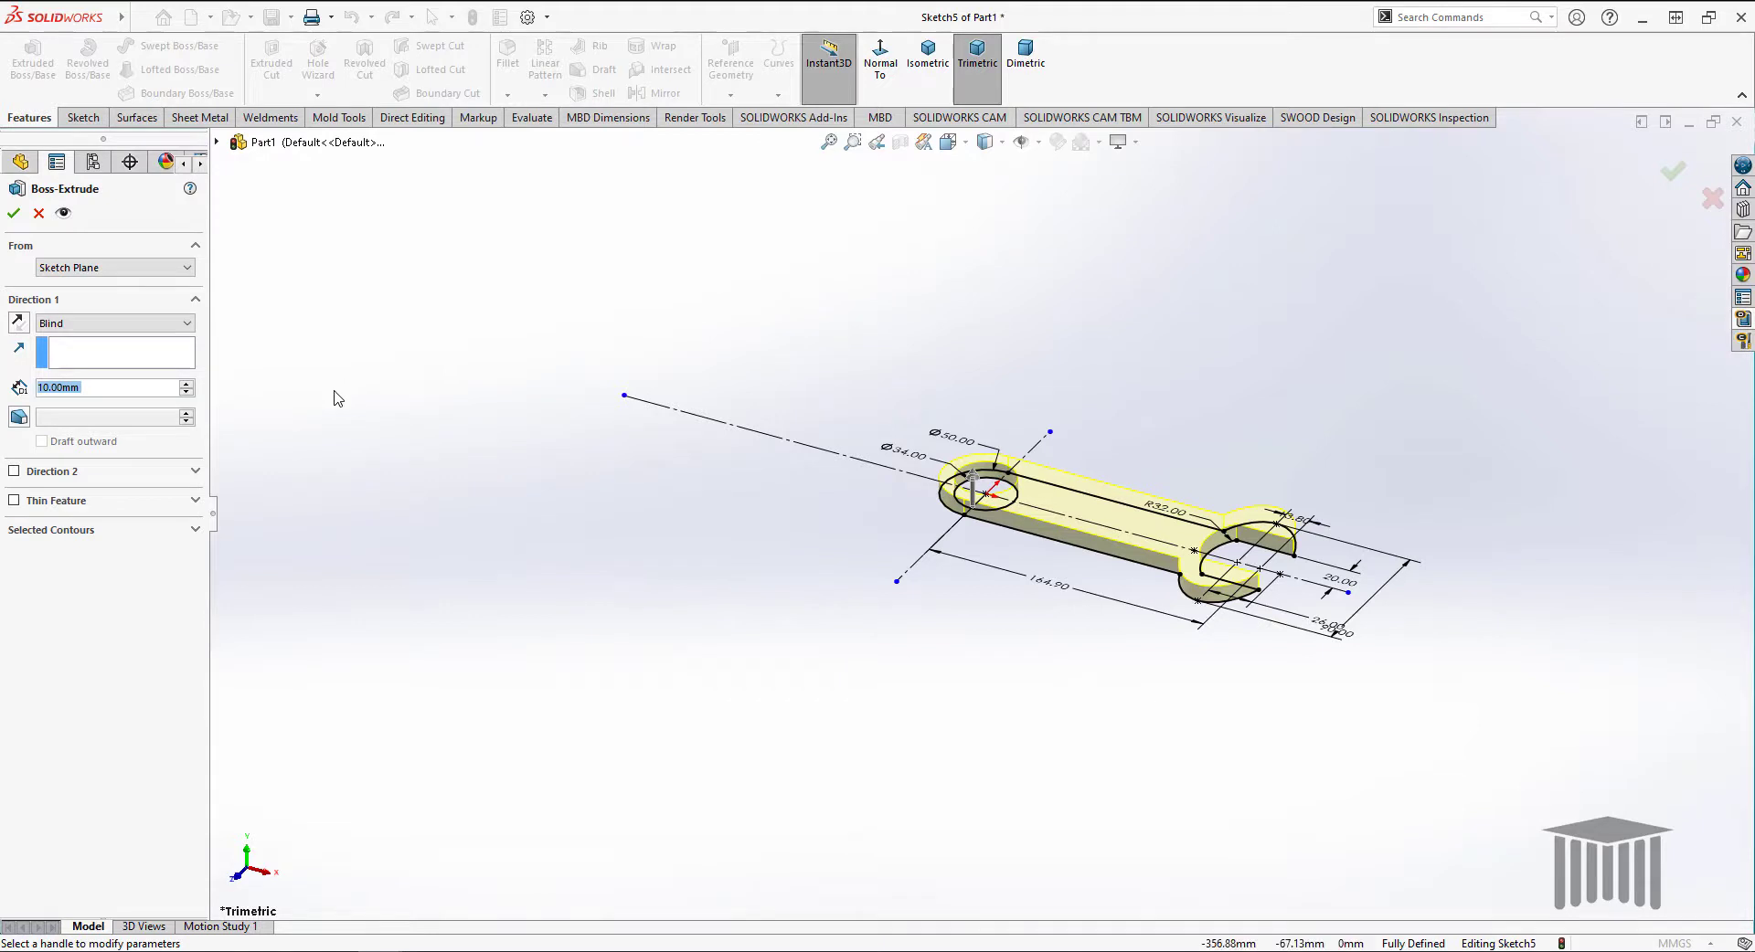
{"action": "left_click", "coordinate": [13, 216]}
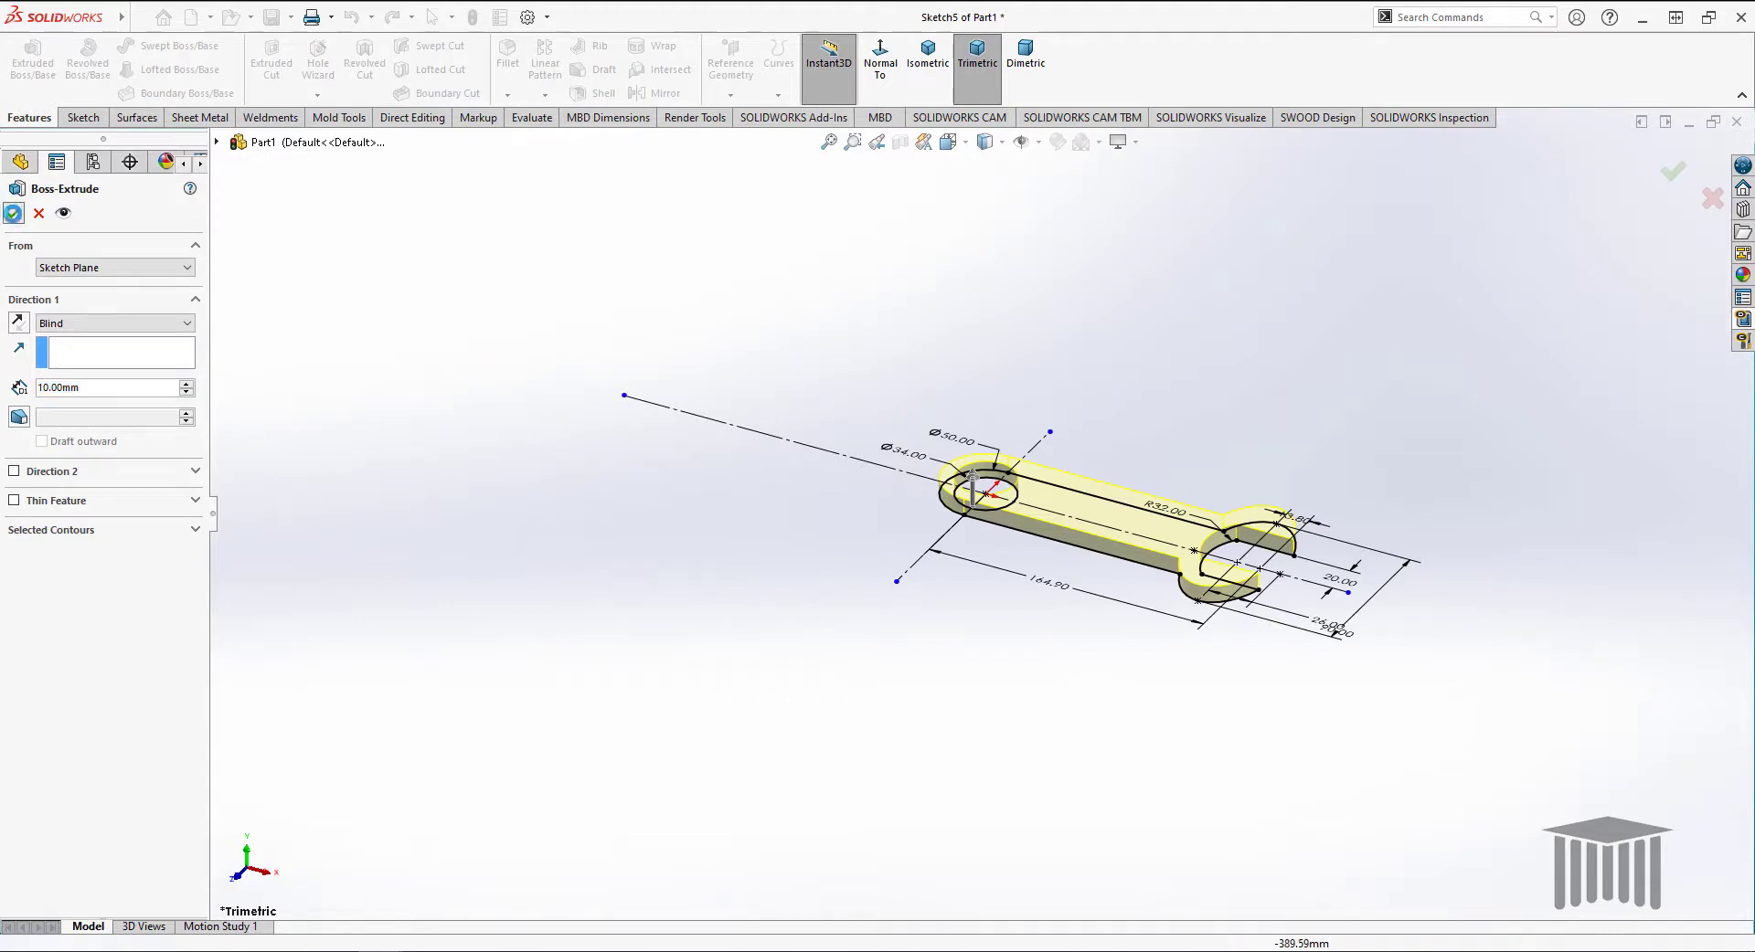
Apply a yellow appearance (RGB 255, 255, 0) to the wrench's top face only, instead of the whole part.
{"action": "left_click", "coordinate": [960, 64]}
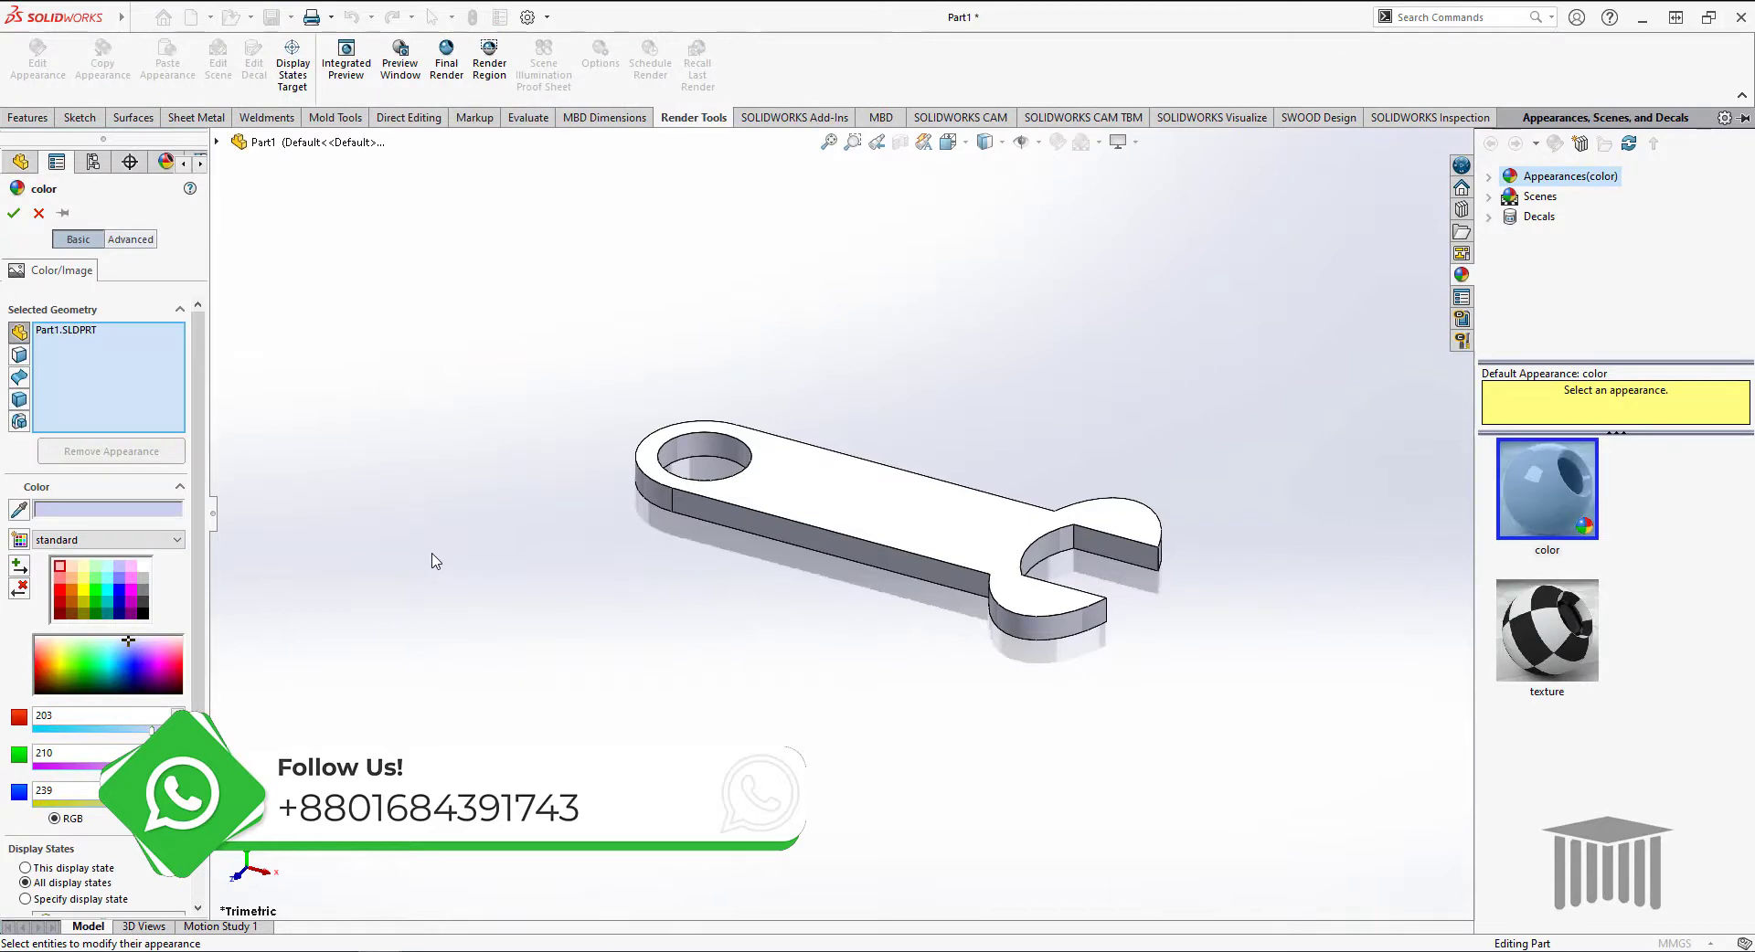
{"action": "left_click", "coordinate": [857, 512]}
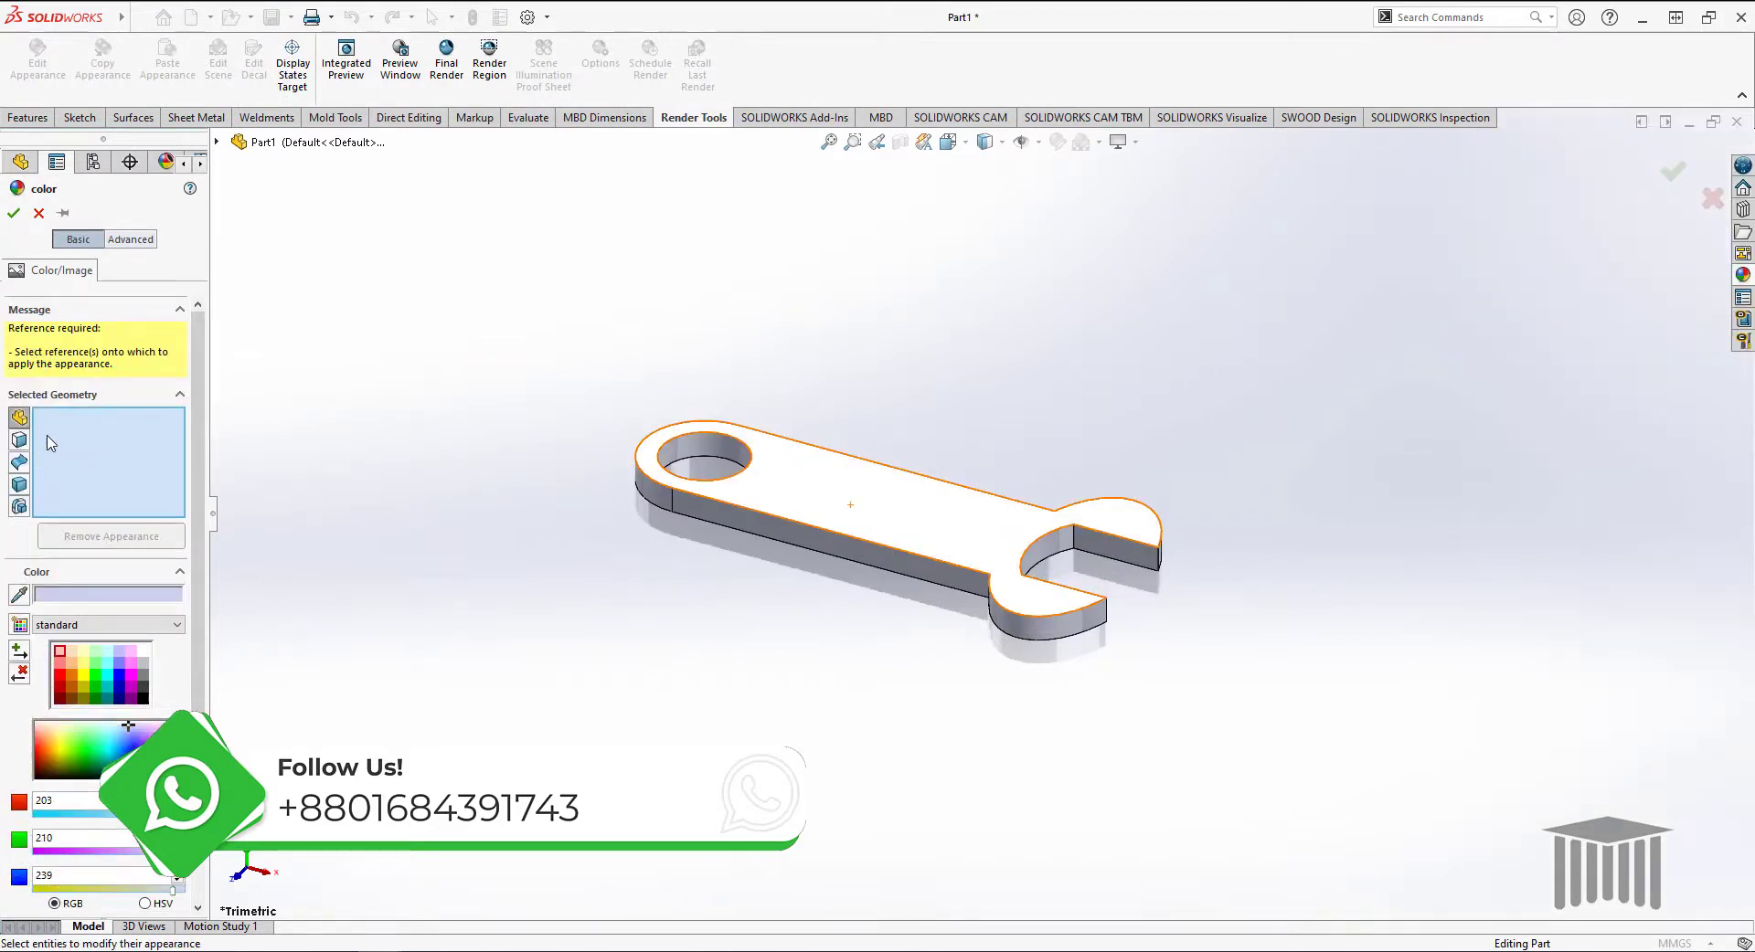
{"action": "left_click", "coordinate": [841, 493]}
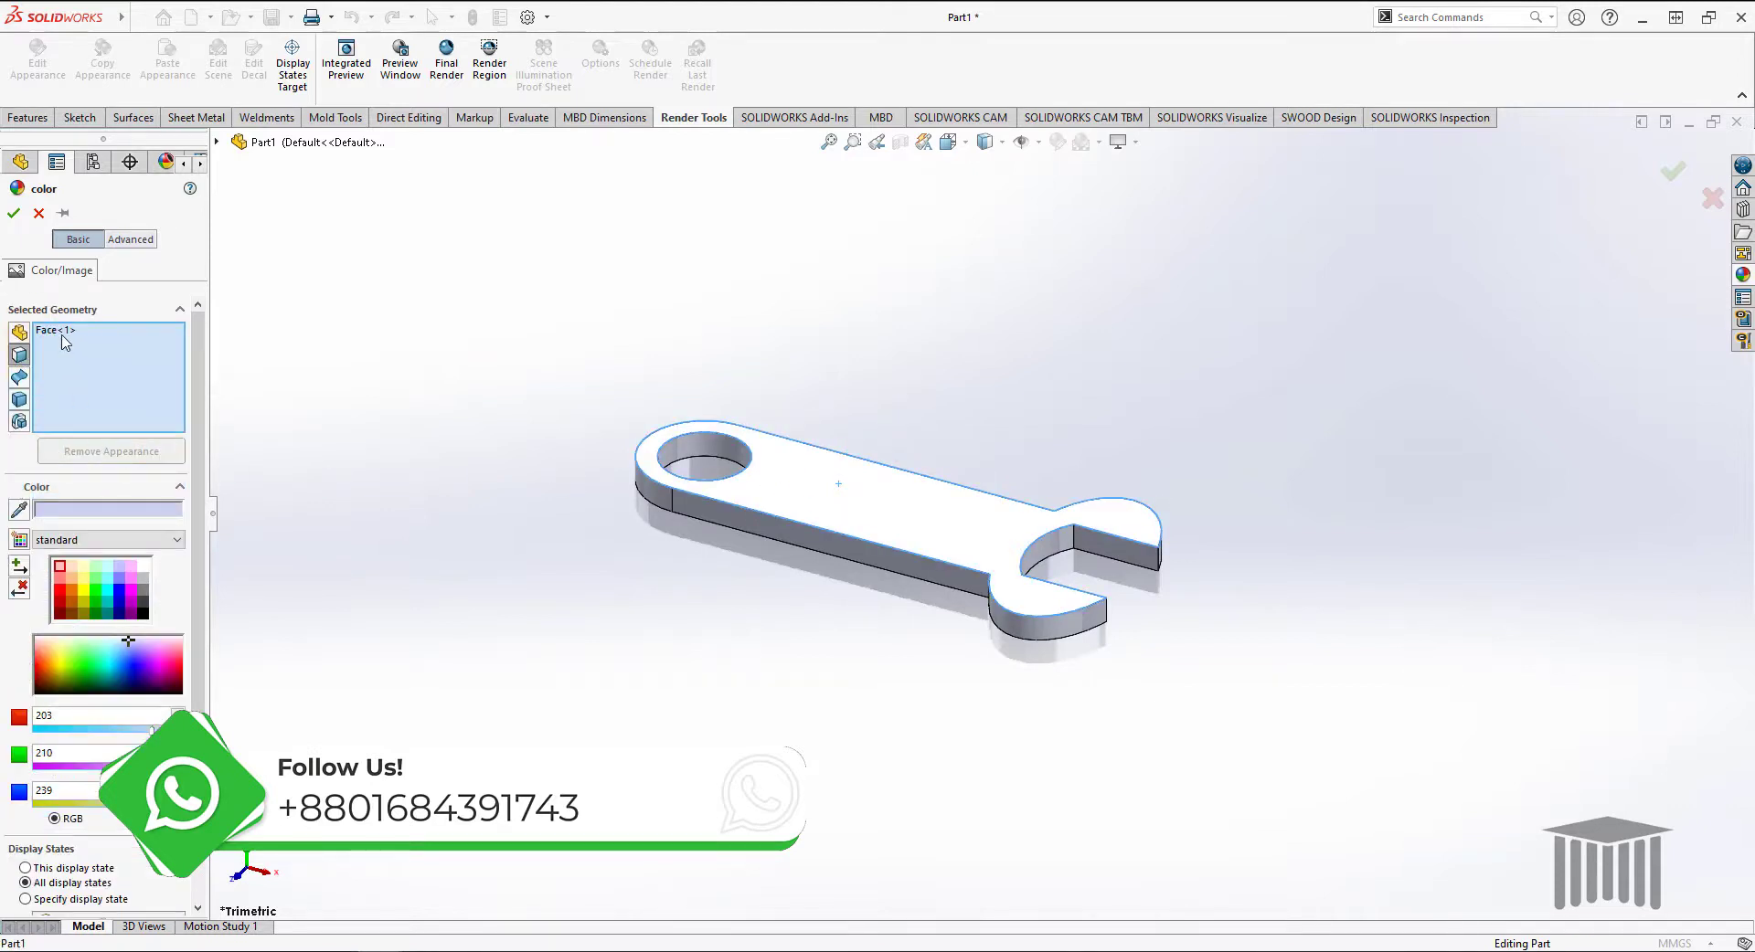
{"action": "left_click", "coordinate": [85, 592]}
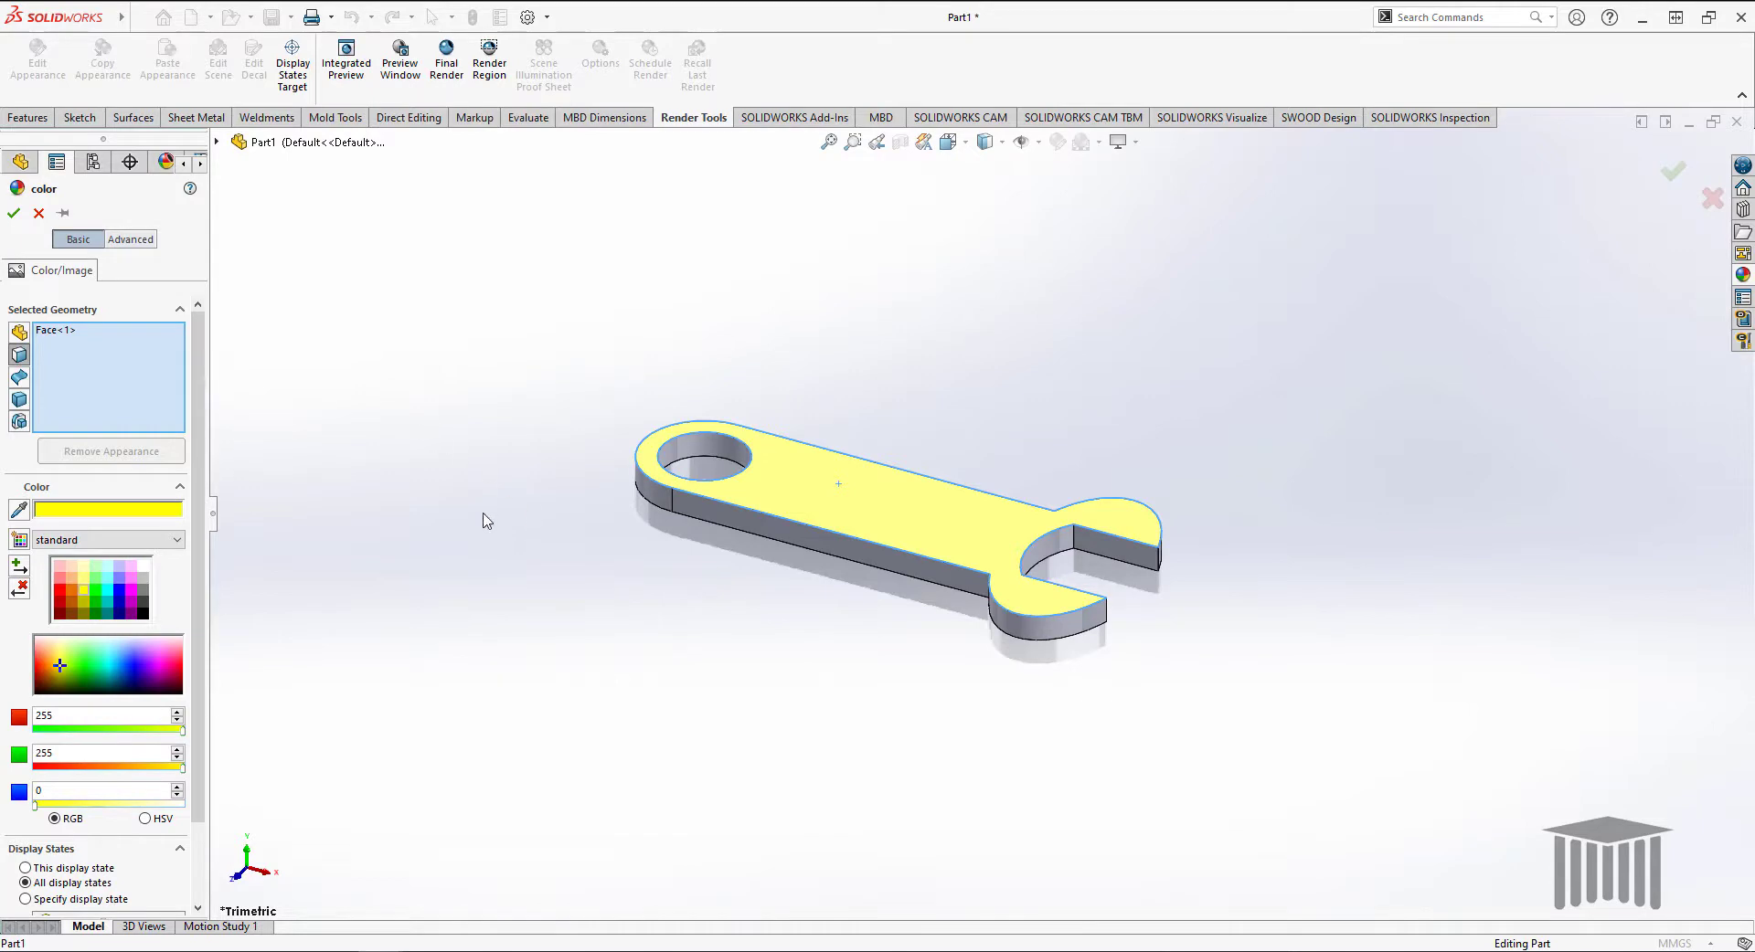
{"action": "left_click", "coordinate": [14, 214]}
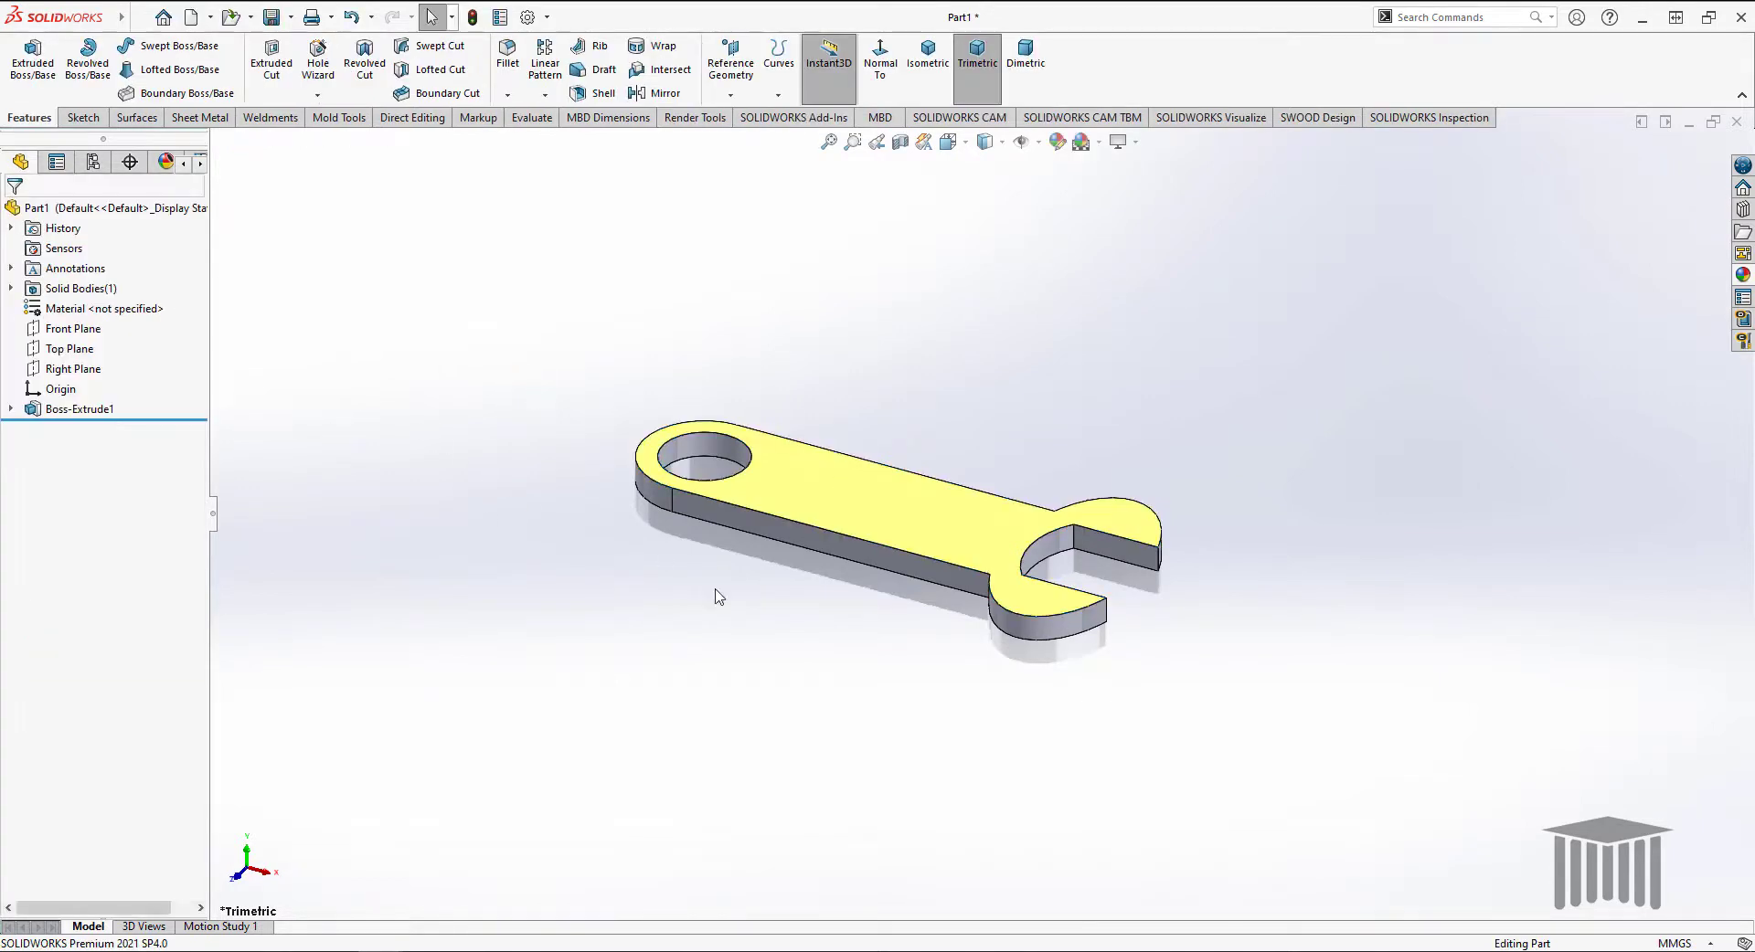
Apply a blue appearance (RGB 0, 0, 255) to the long flat side face at the front of the handle.
{"action": "left_click", "coordinate": [816, 563]}
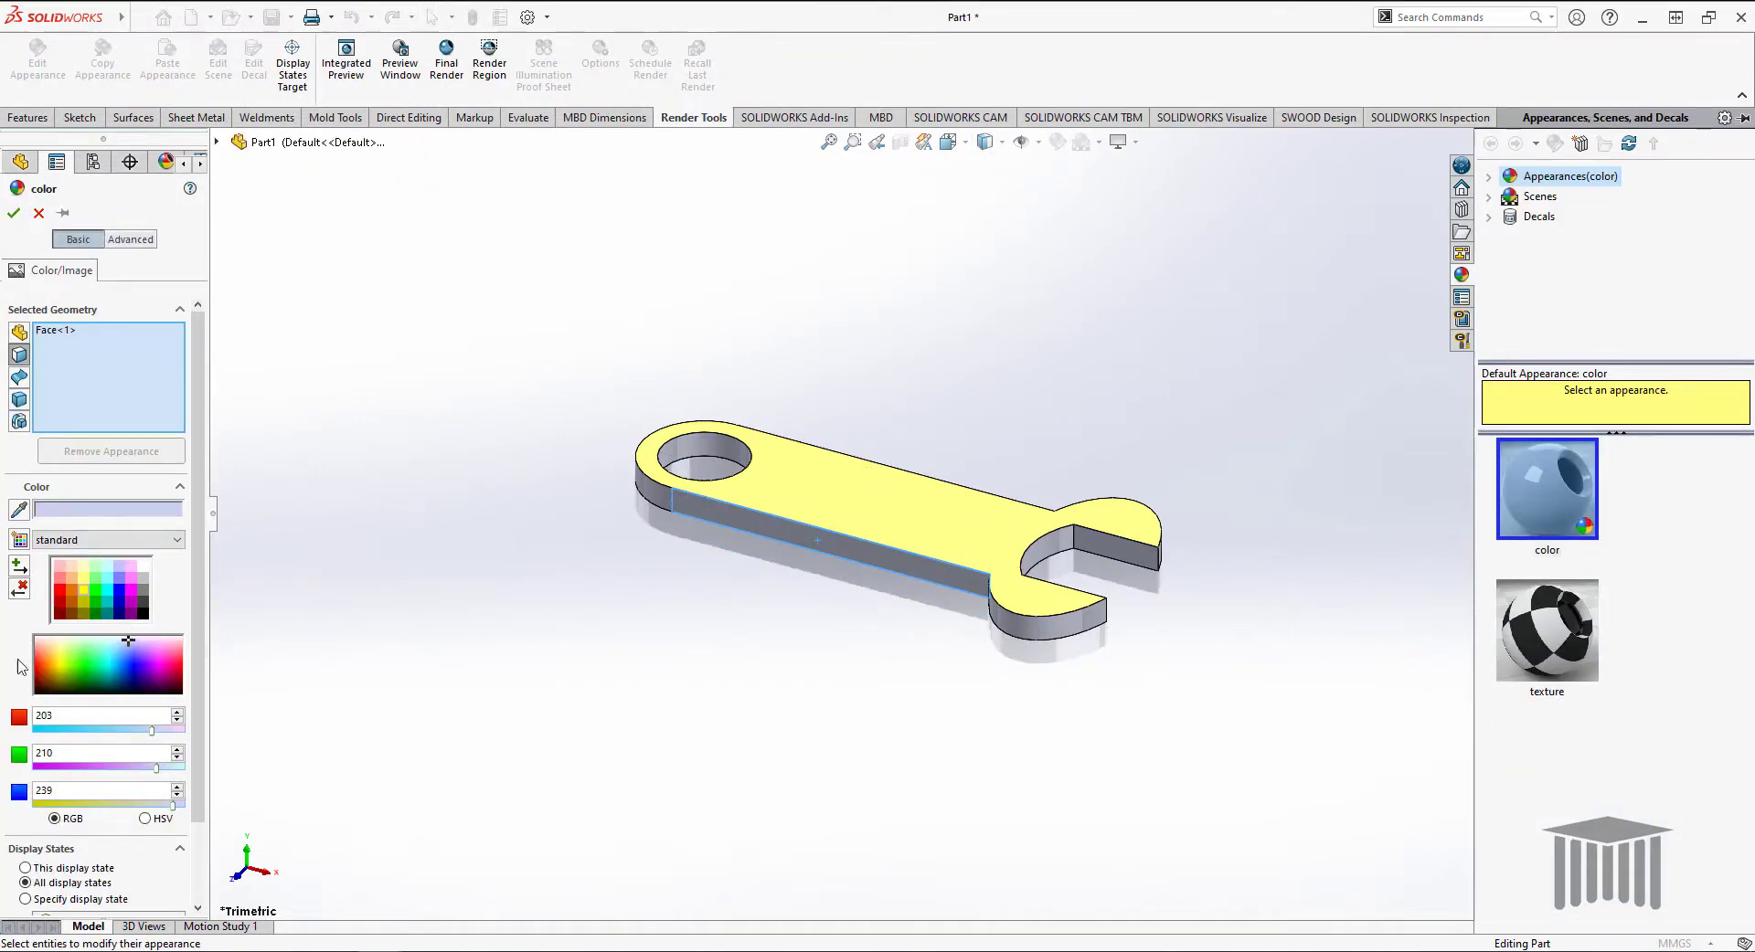
{"action": "left_click", "coordinate": [120, 590]}
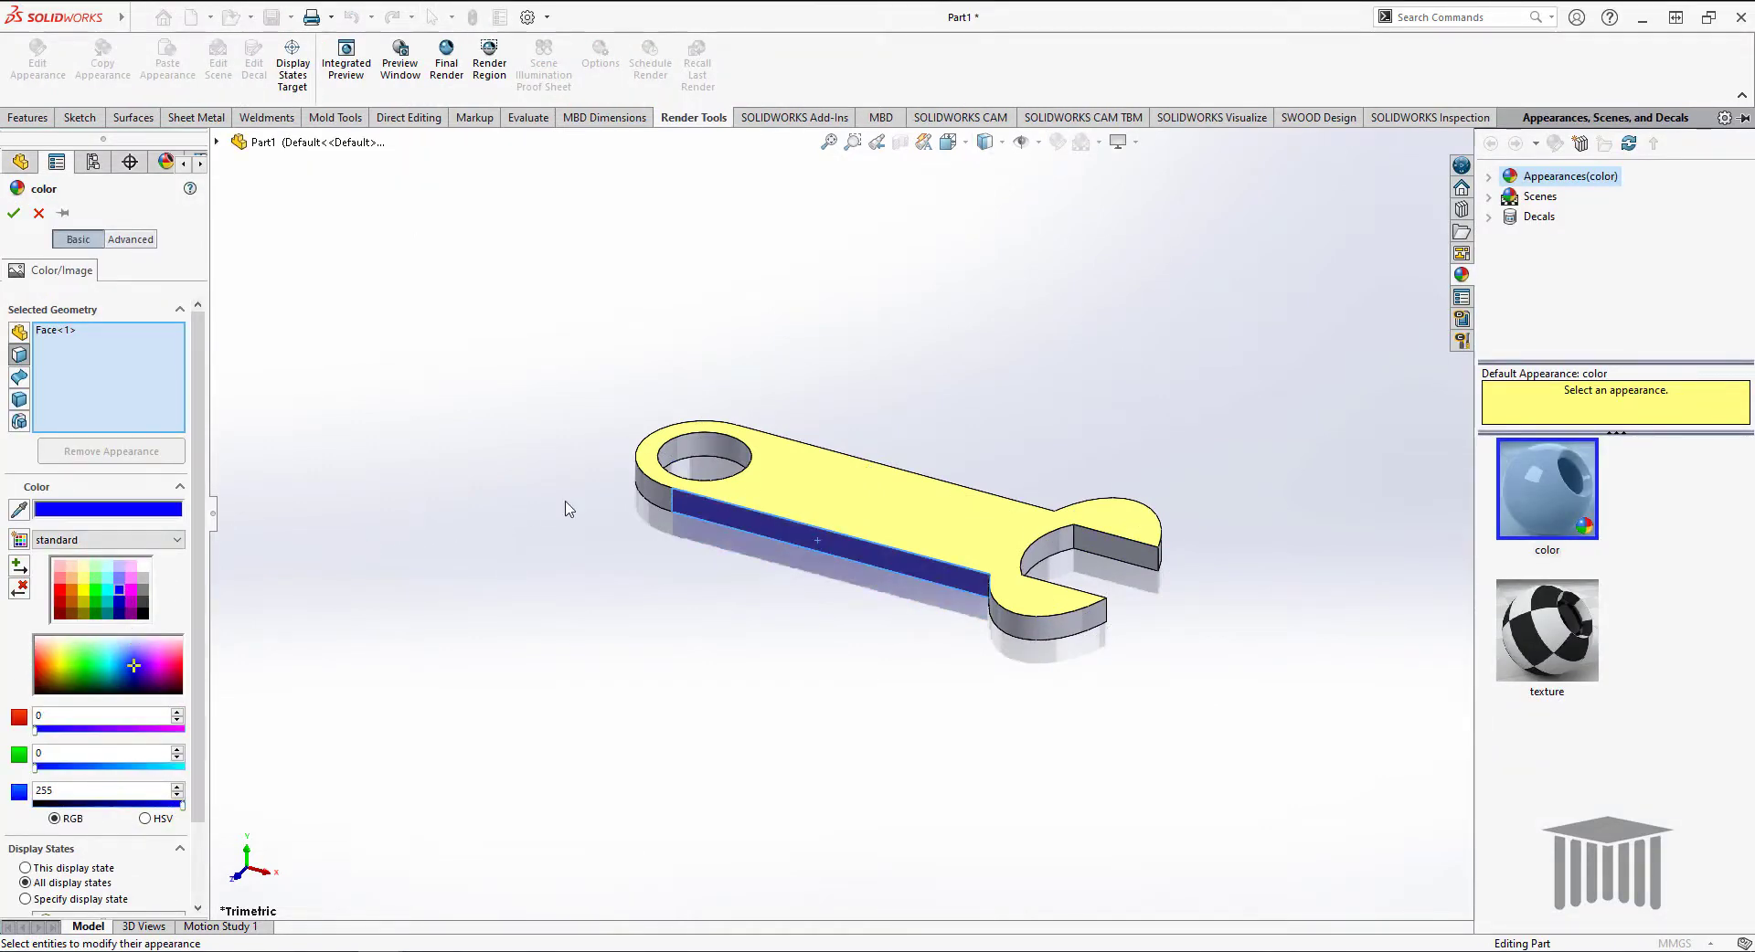
{"action": "left_click", "coordinate": [14, 213]}
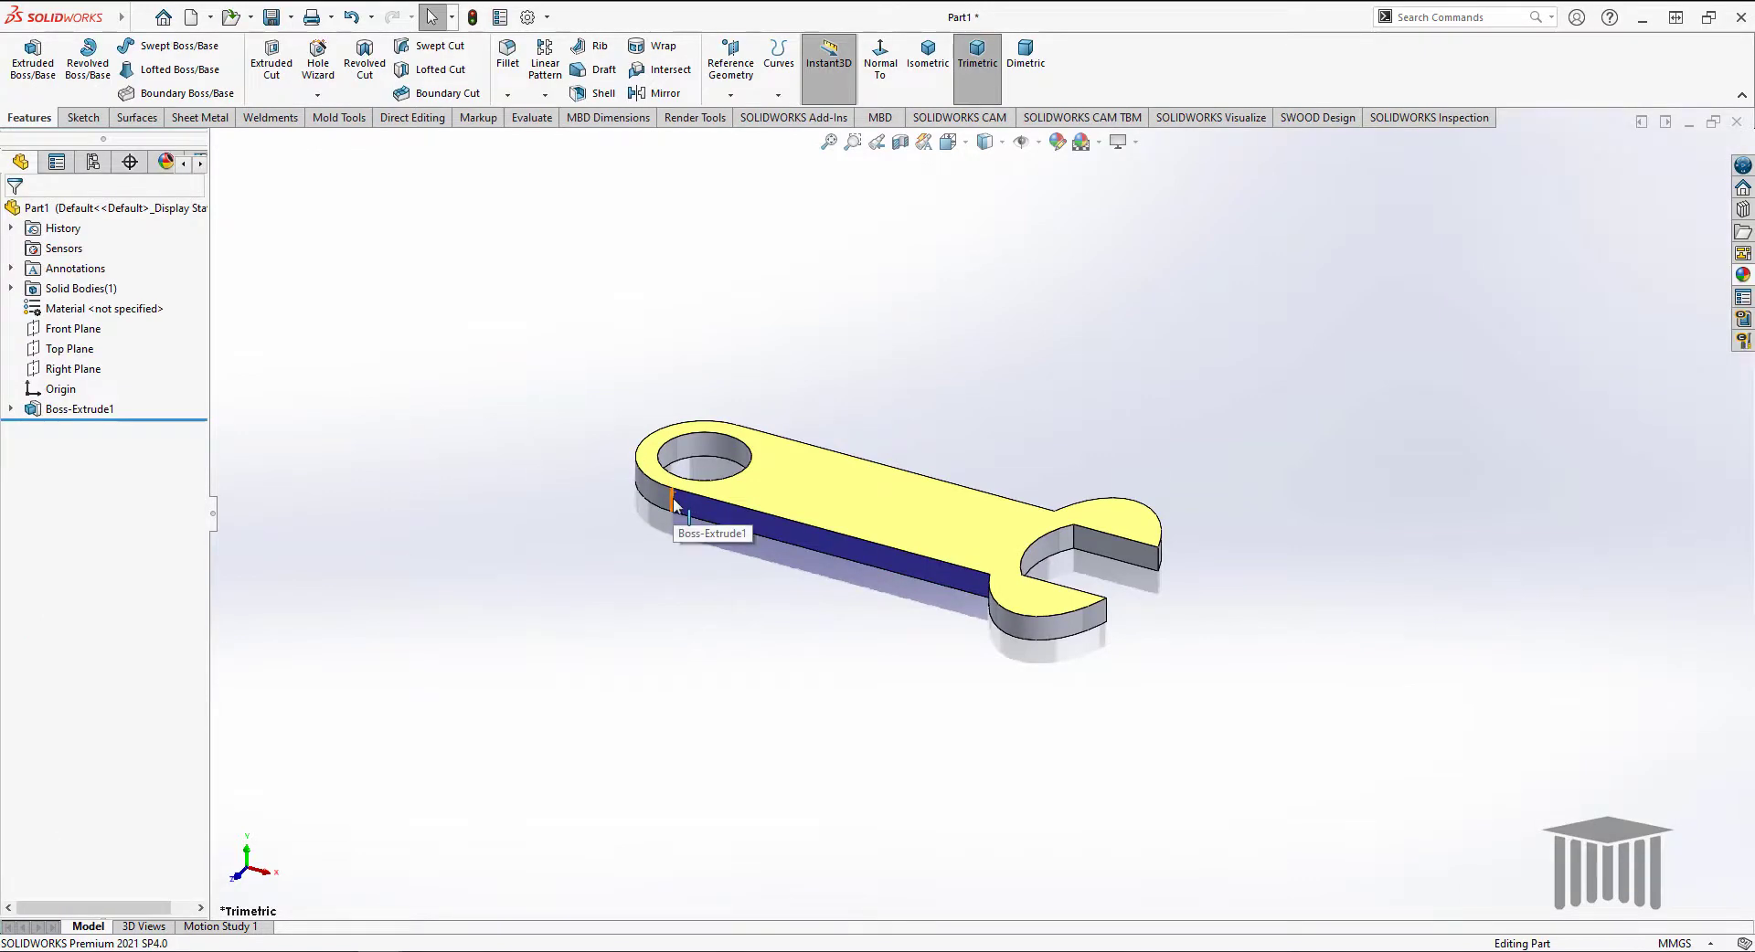
Replace the whole-part appearance selection with the far straight inner jaw face and colour it green (RGB 0, 192, 0).
{"action": "left_click", "coordinate": [1057, 141]}
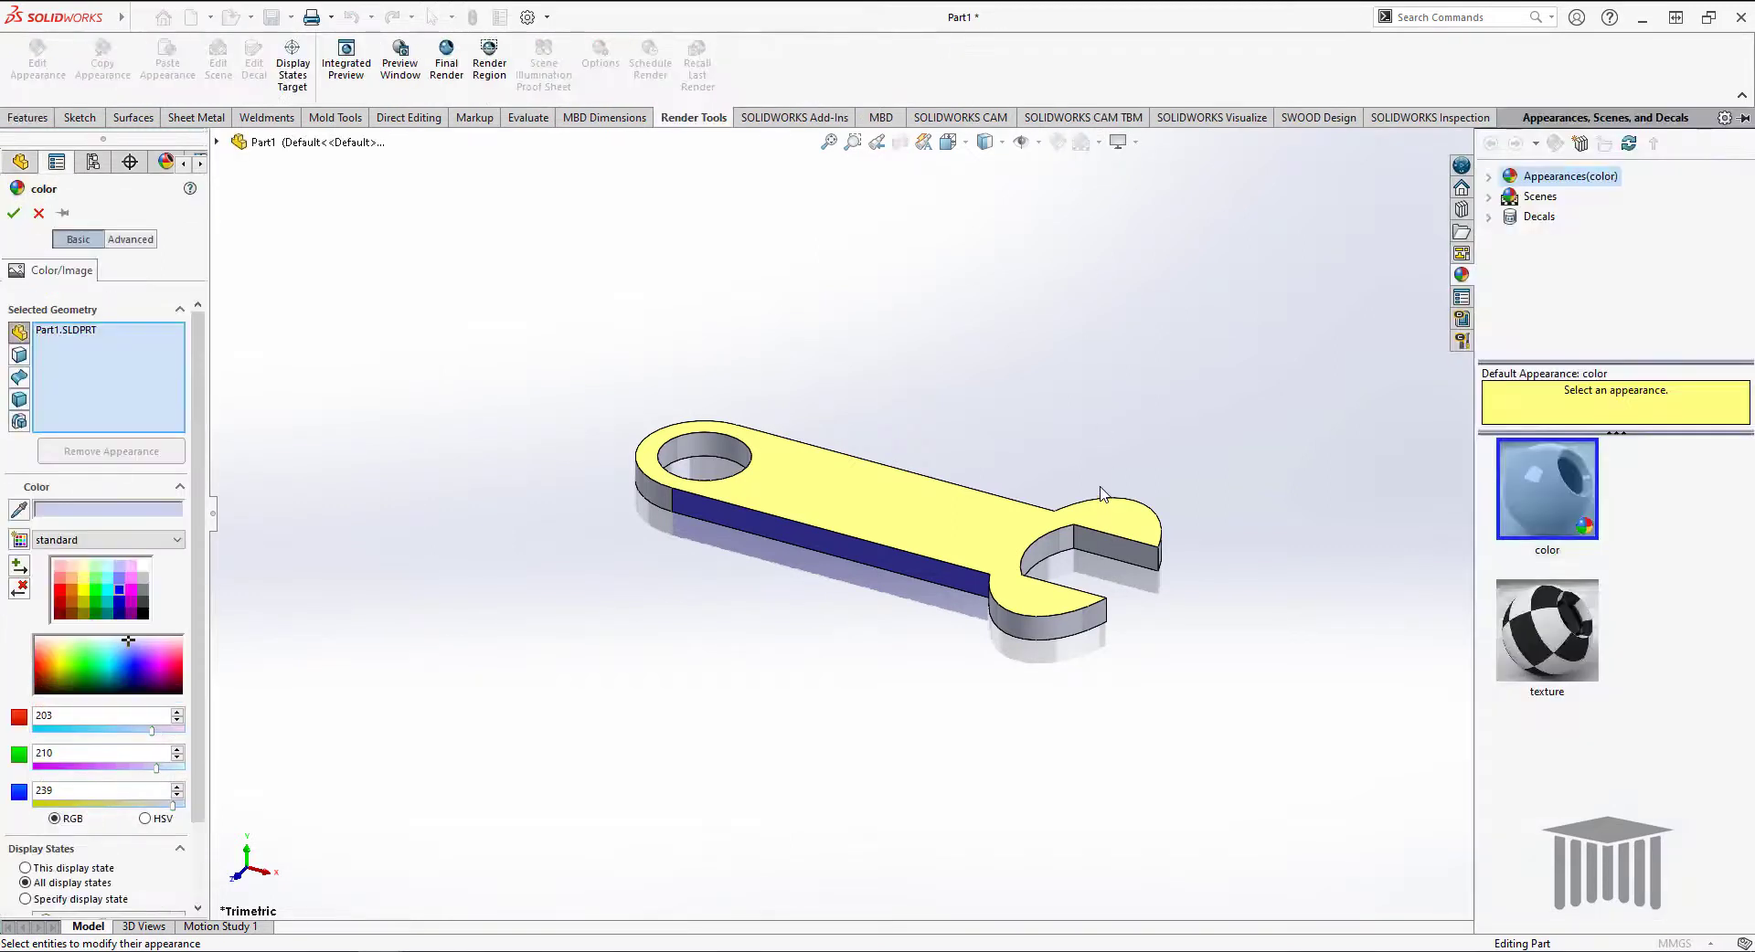
{"action": "right_click", "coordinate": [55, 337]}
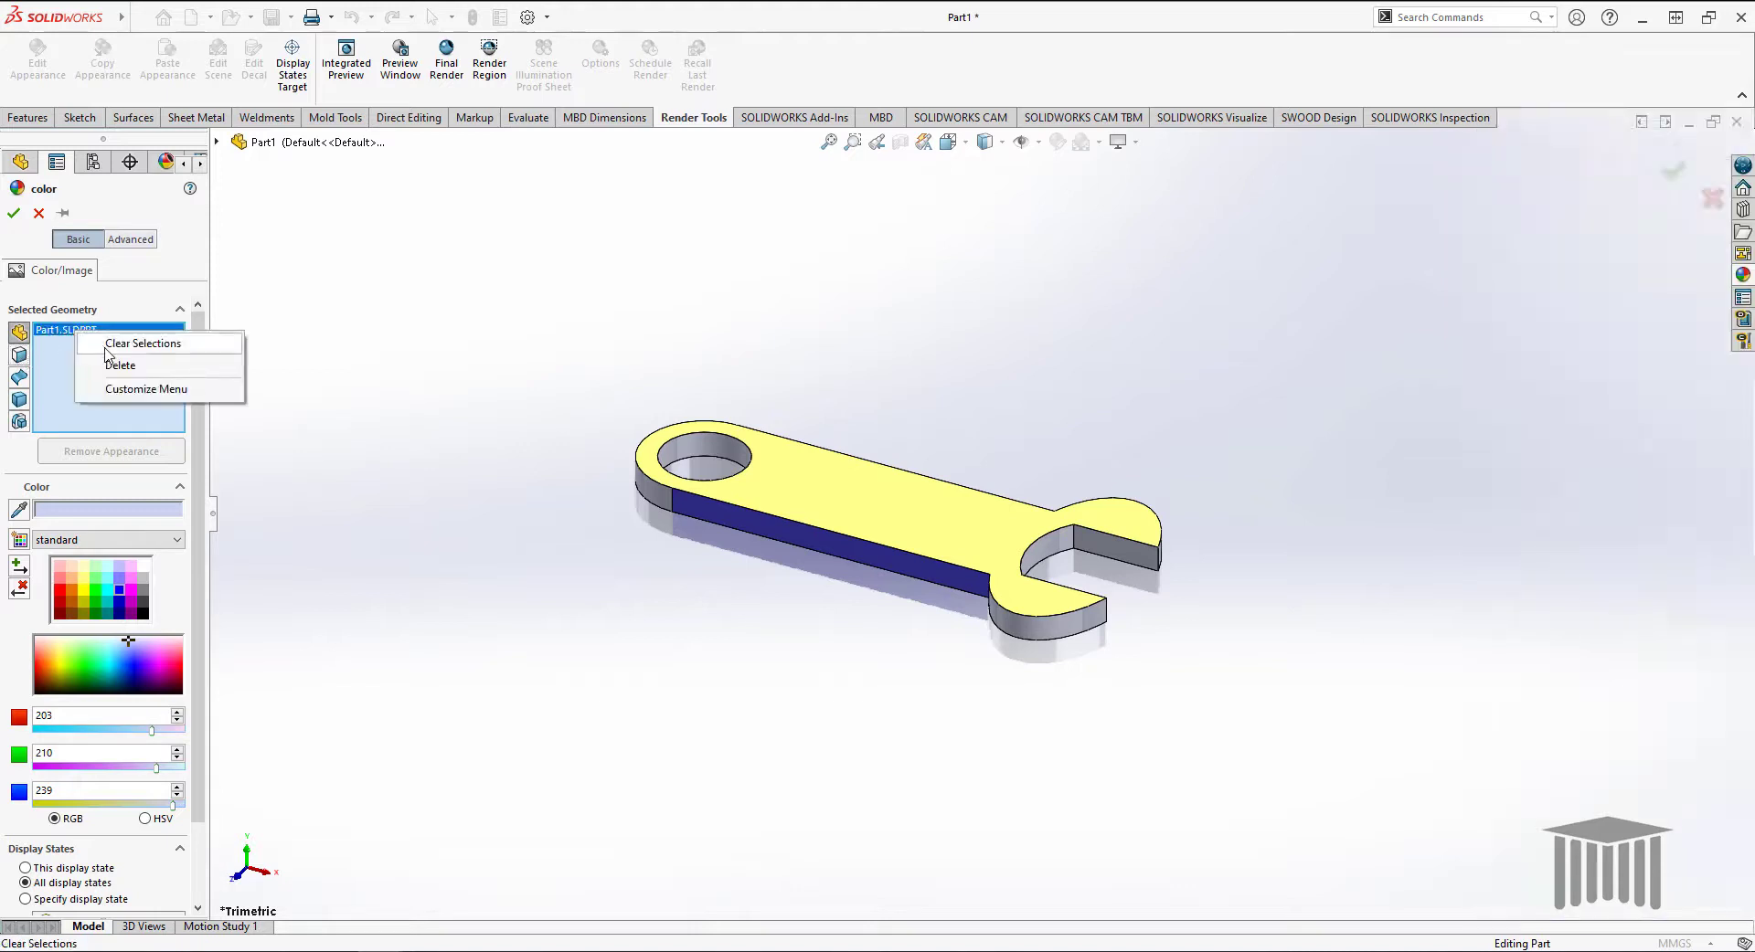
{"action": "left_click", "coordinate": [119, 365]}
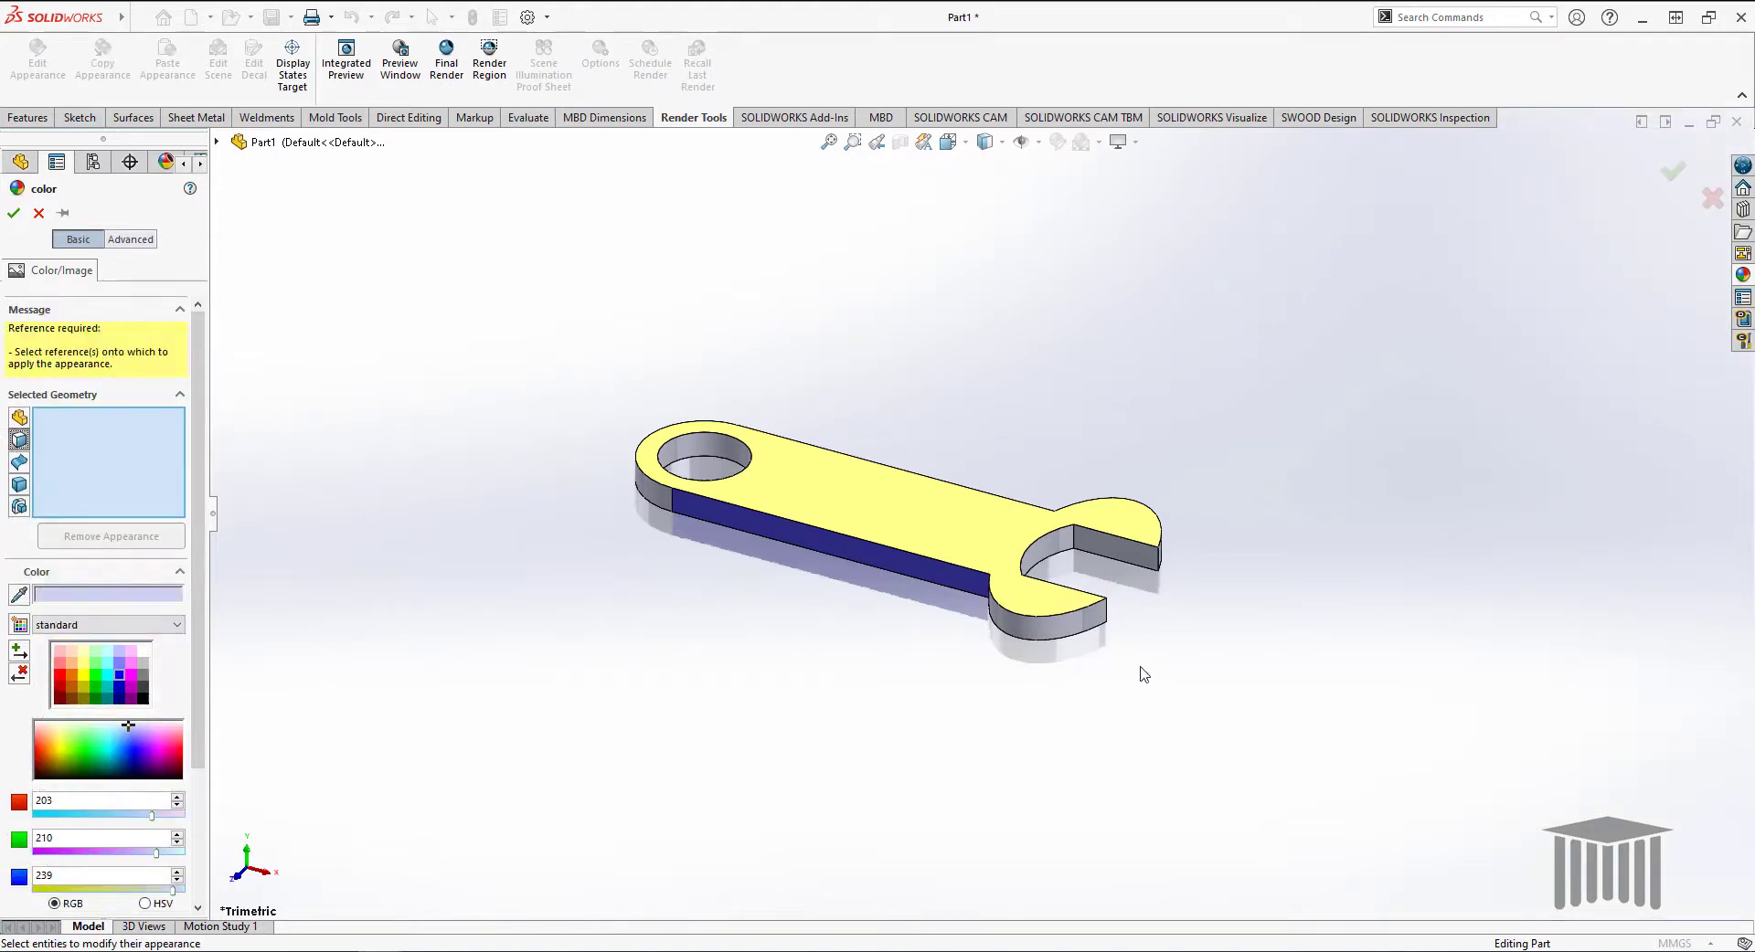
{"action": "left_click", "coordinate": [1114, 558]}
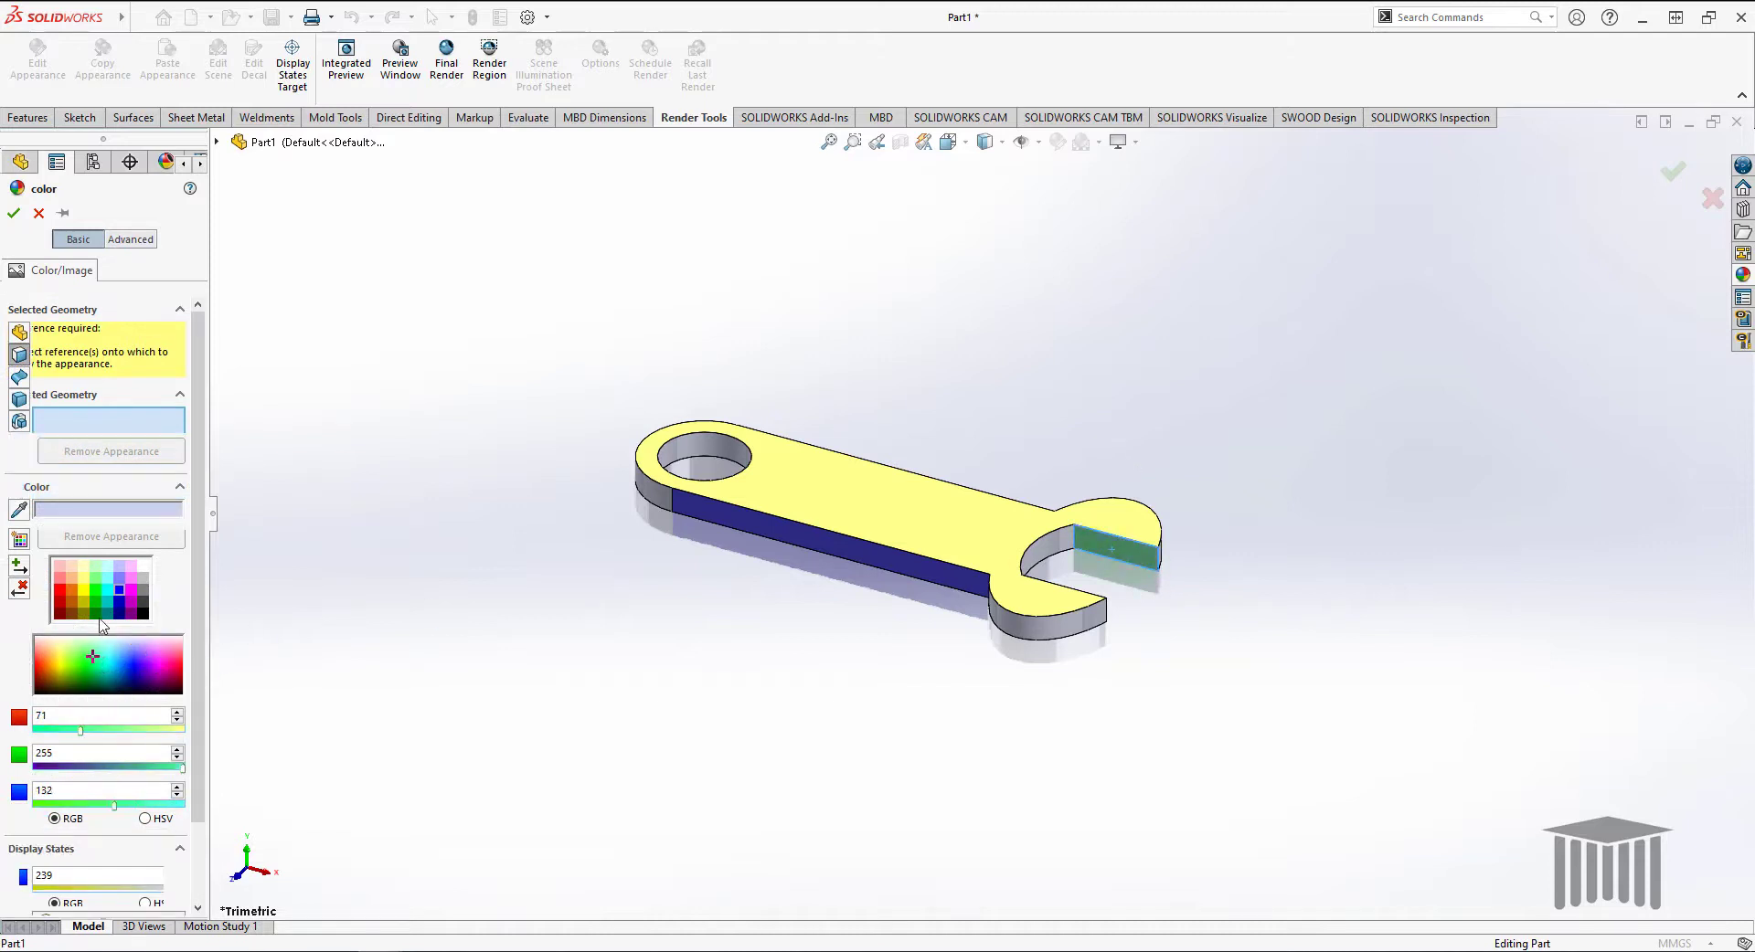
{"action": "left_click", "coordinate": [95, 600]}
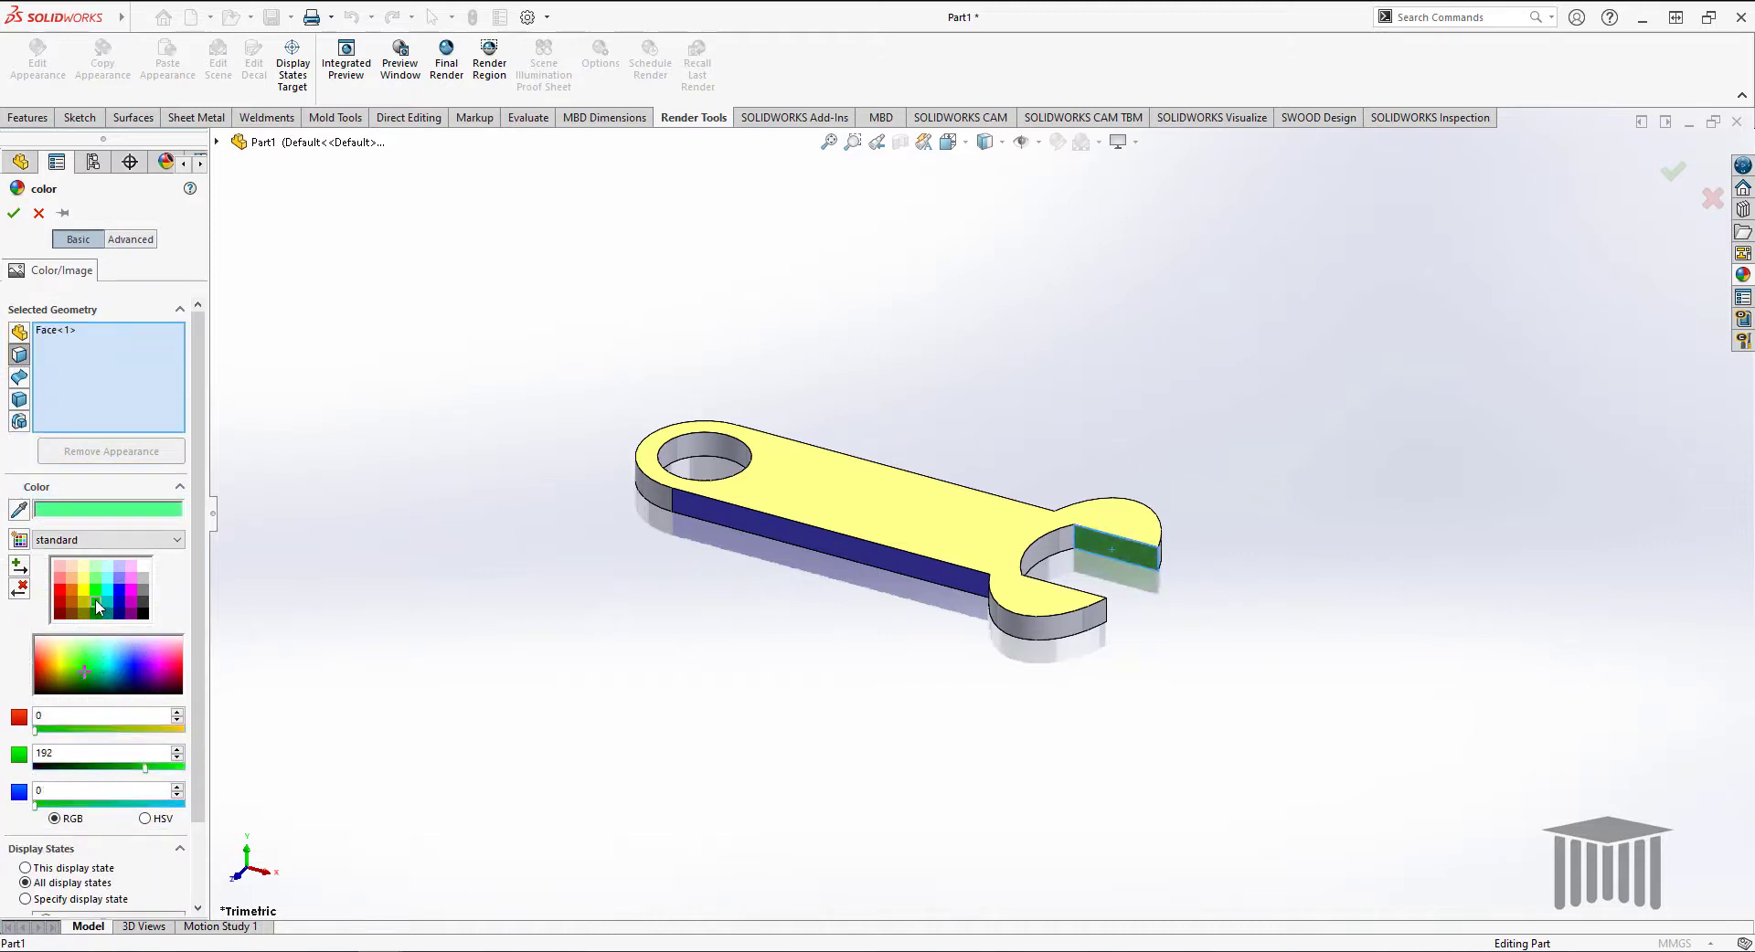
Add the jaw opening's curved face and opposite straight face to the green appearance, apply it, and show the part in isometric view.
{"action": "left_click", "coordinate": [1048, 555]}
{"action": "middle_click_drag", "start_coordinate": [1379, 646], "coordinate": [1044, 724]}
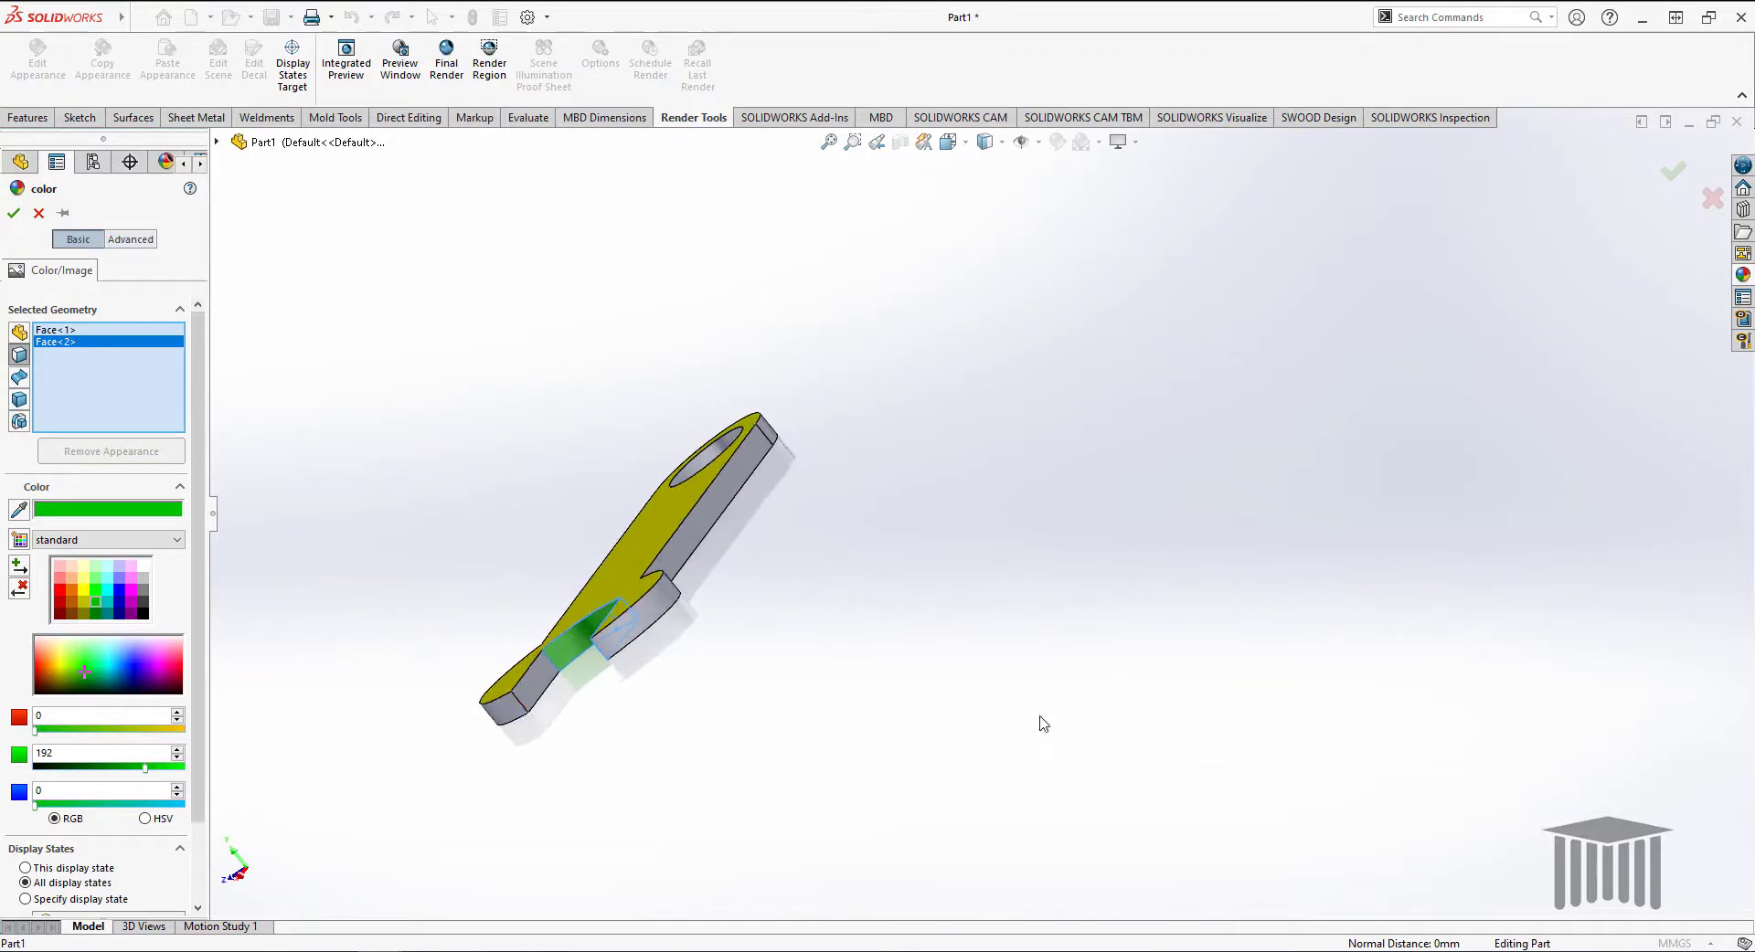
{"action": "left_click", "coordinate": [540, 699]}
{"action": "middle_click_drag", "start_coordinate": [627, 773], "coordinate": [972, 703]}
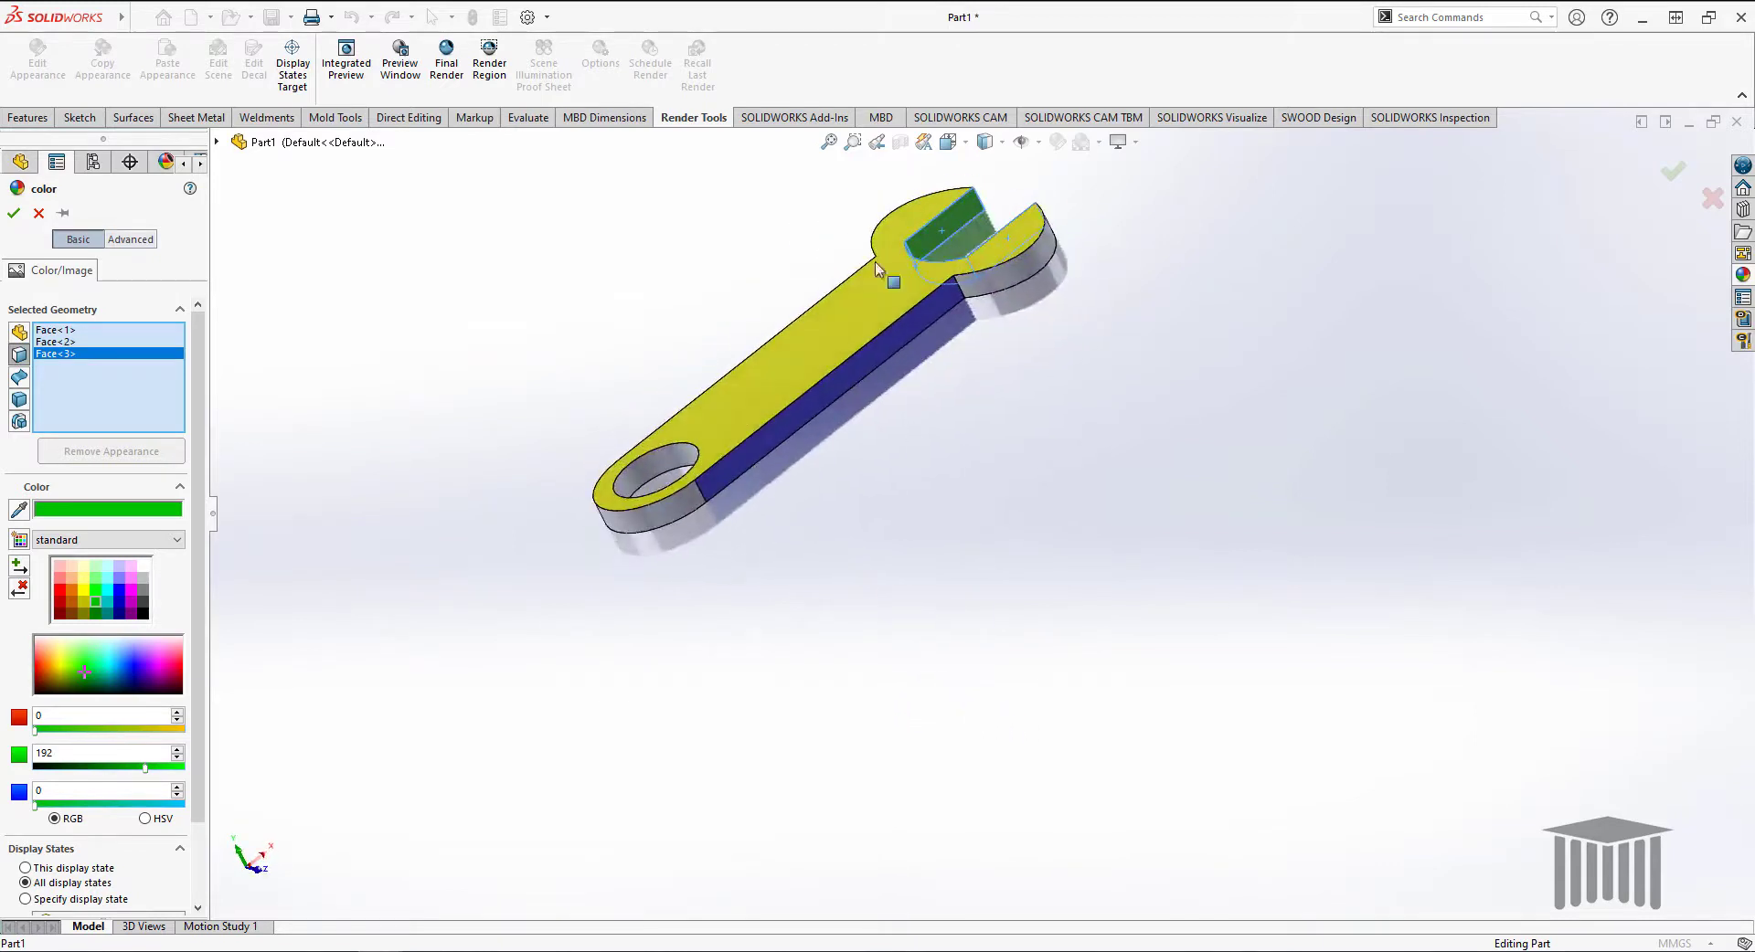
{"action": "left_click", "coordinate": [79, 117]}
{"action": "left_click", "coordinate": [960, 55]}
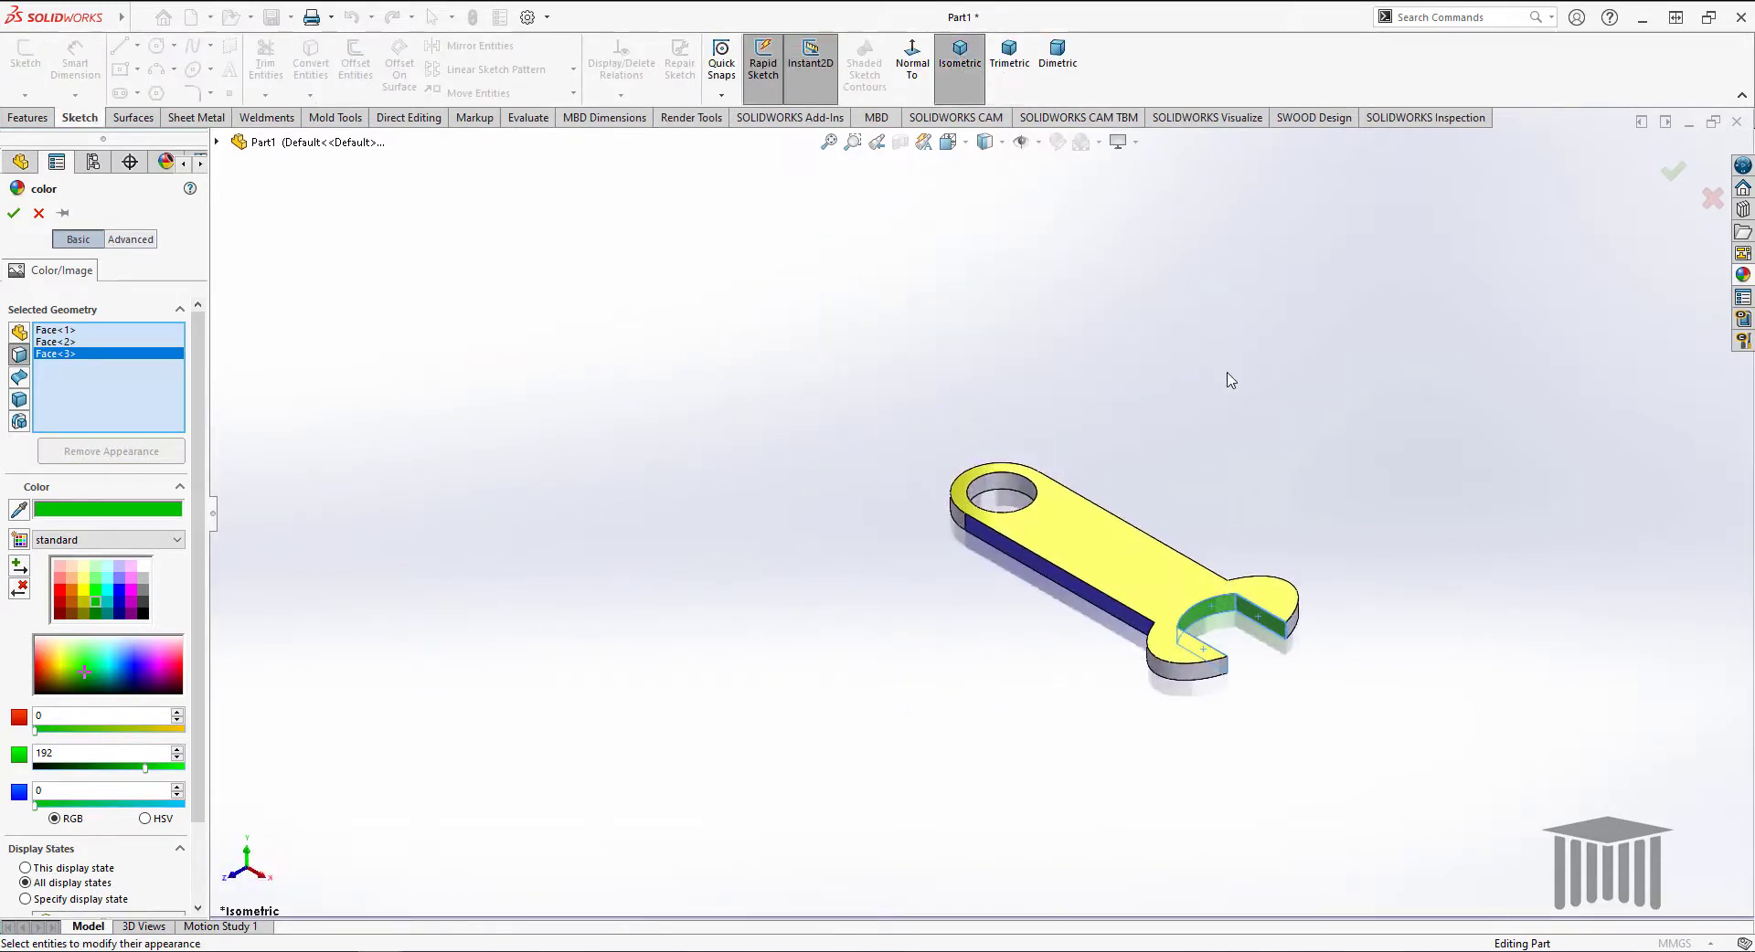
{"action": "scroll", "coordinate": [1430, 649], "scroll_direction": "down", "scroll_amount": 4}
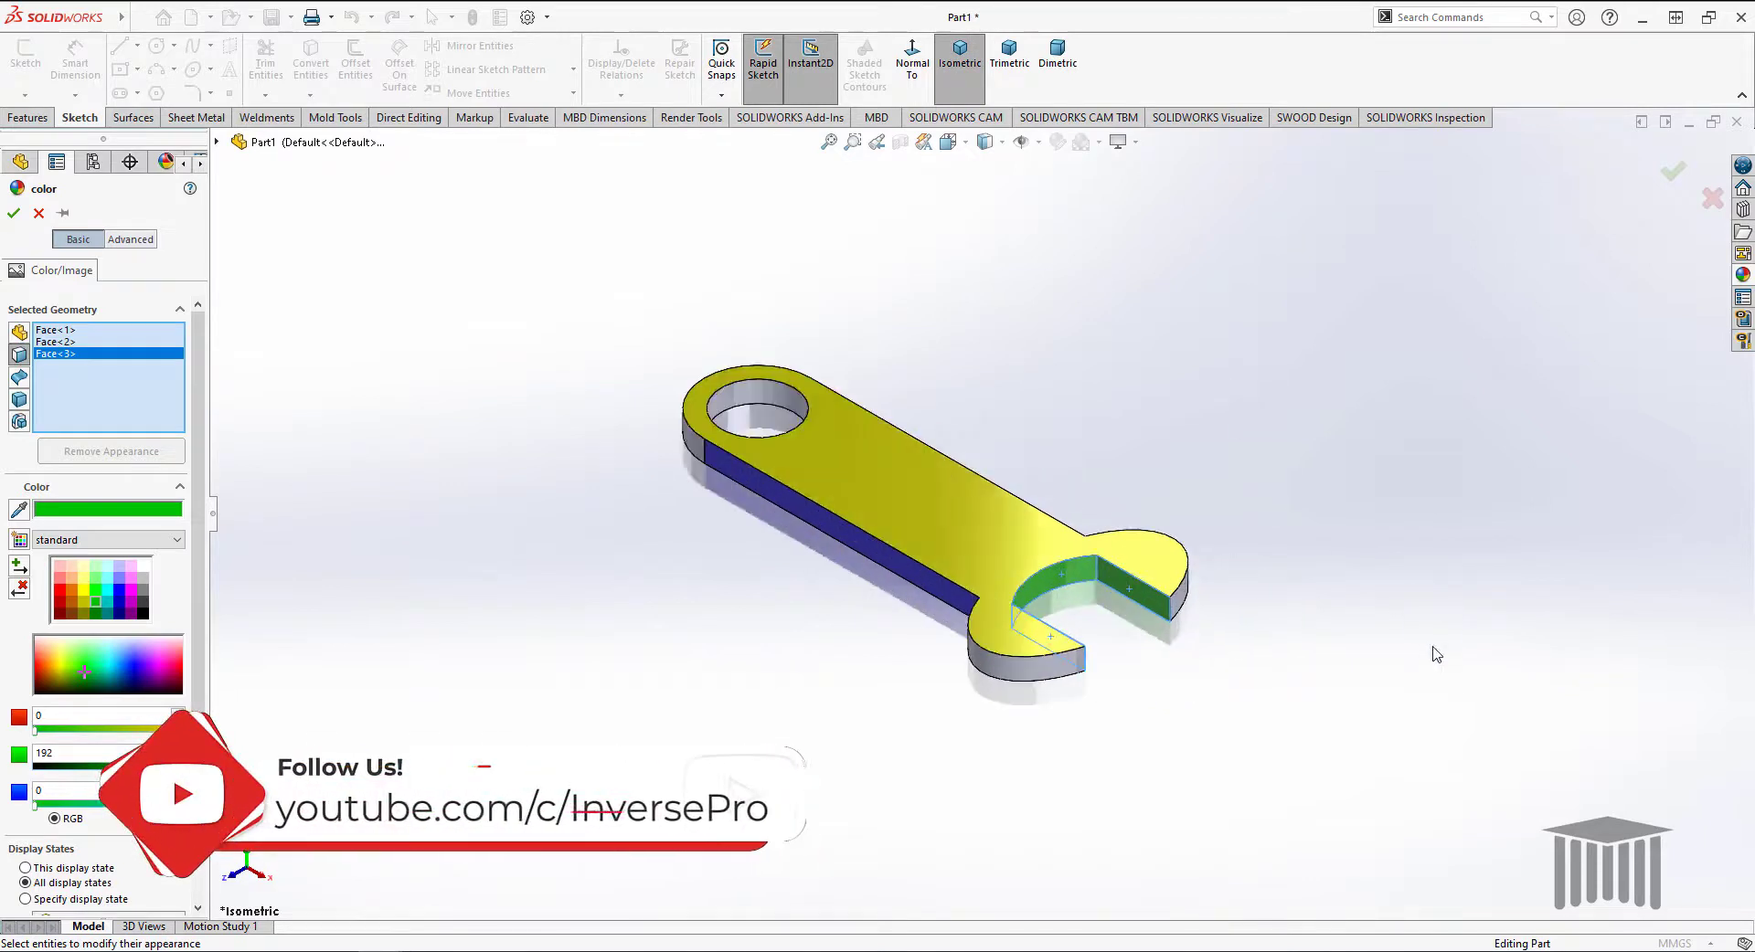
{"action": "scroll", "coordinate": [1249, 590], "scroll_direction": "up", "scroll_amount": 1}
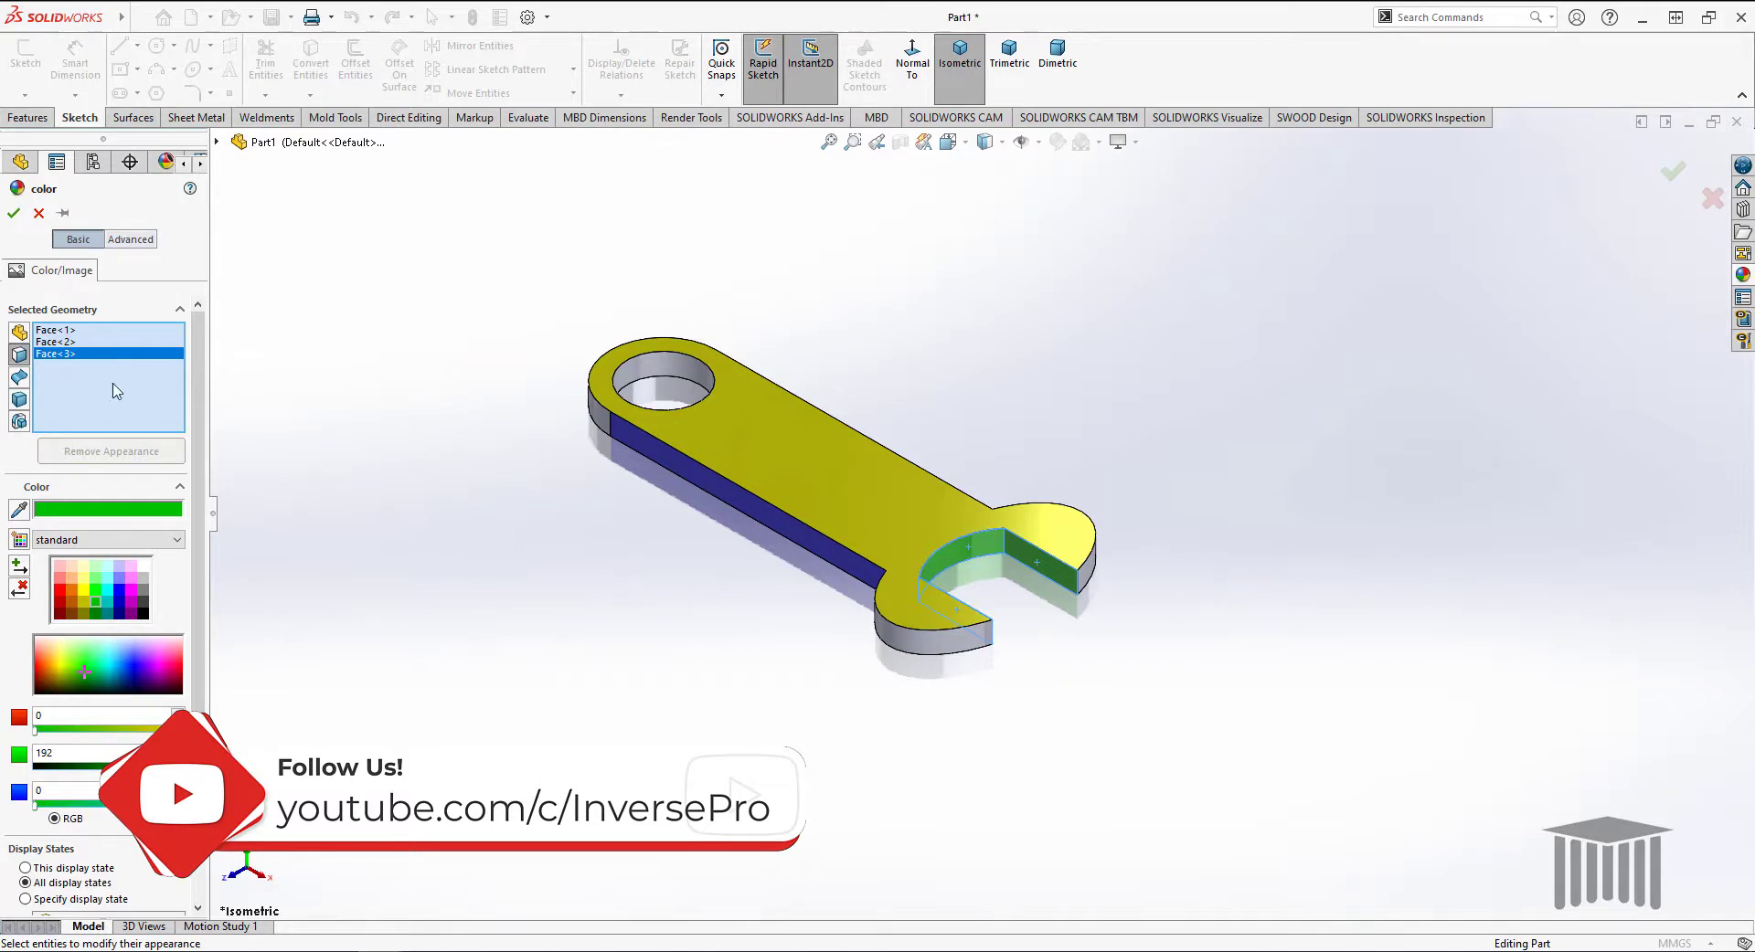
{"action": "left_click", "coordinate": [13, 213]}
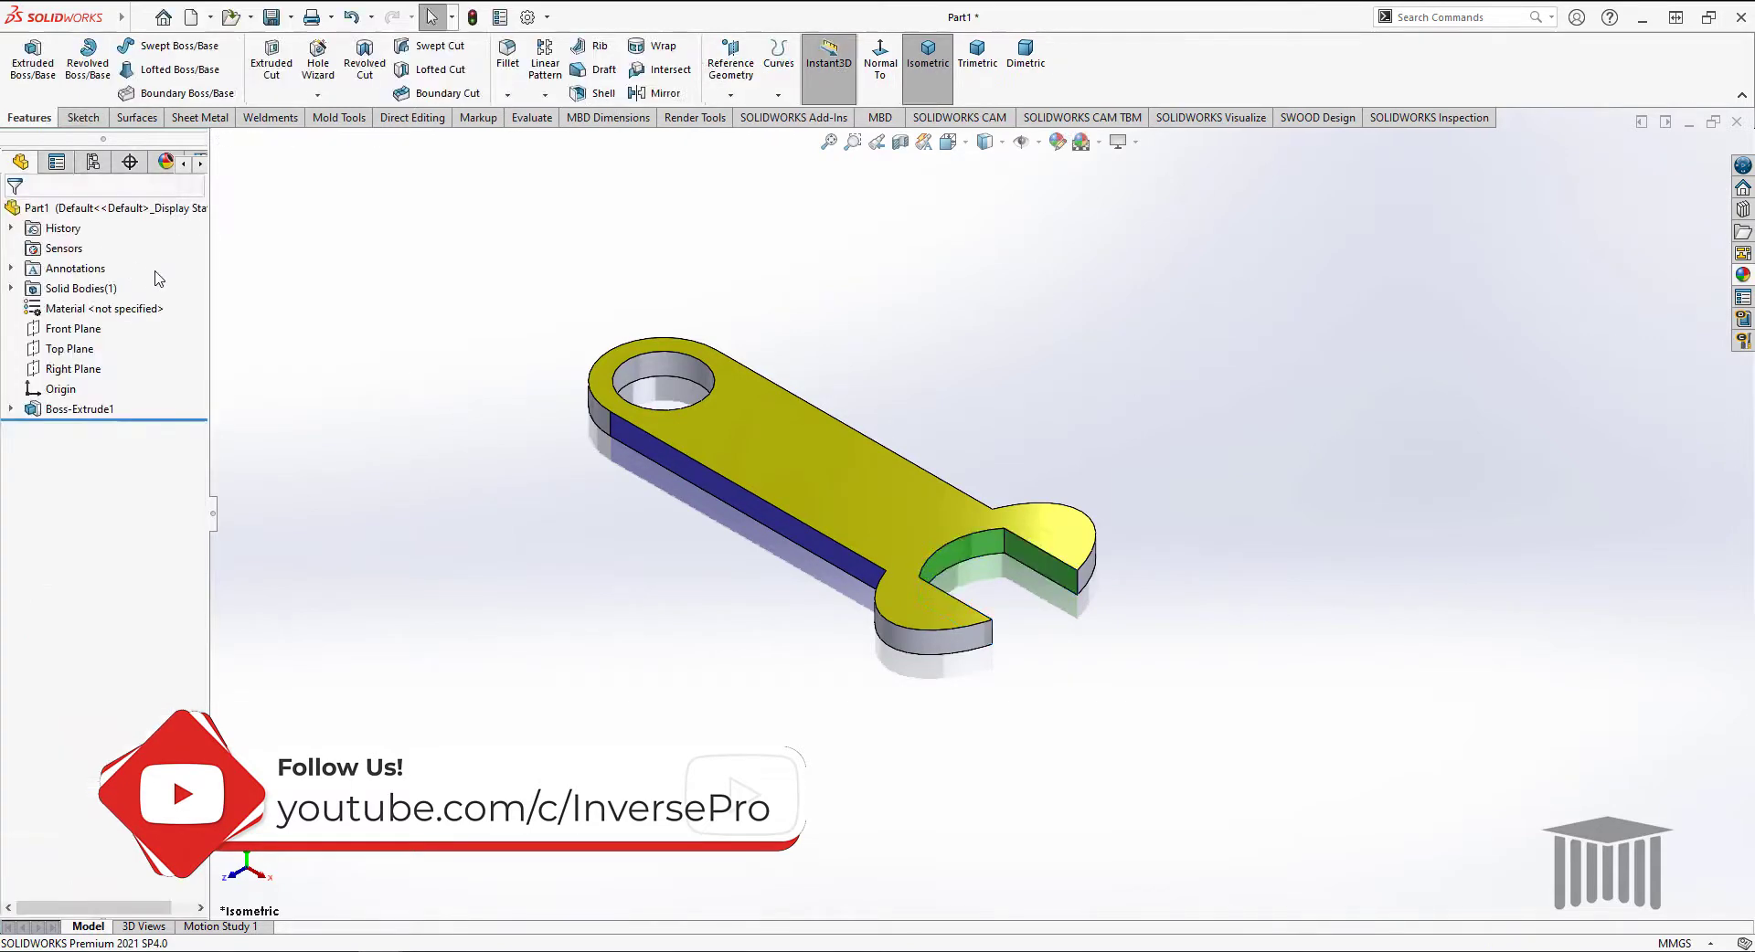